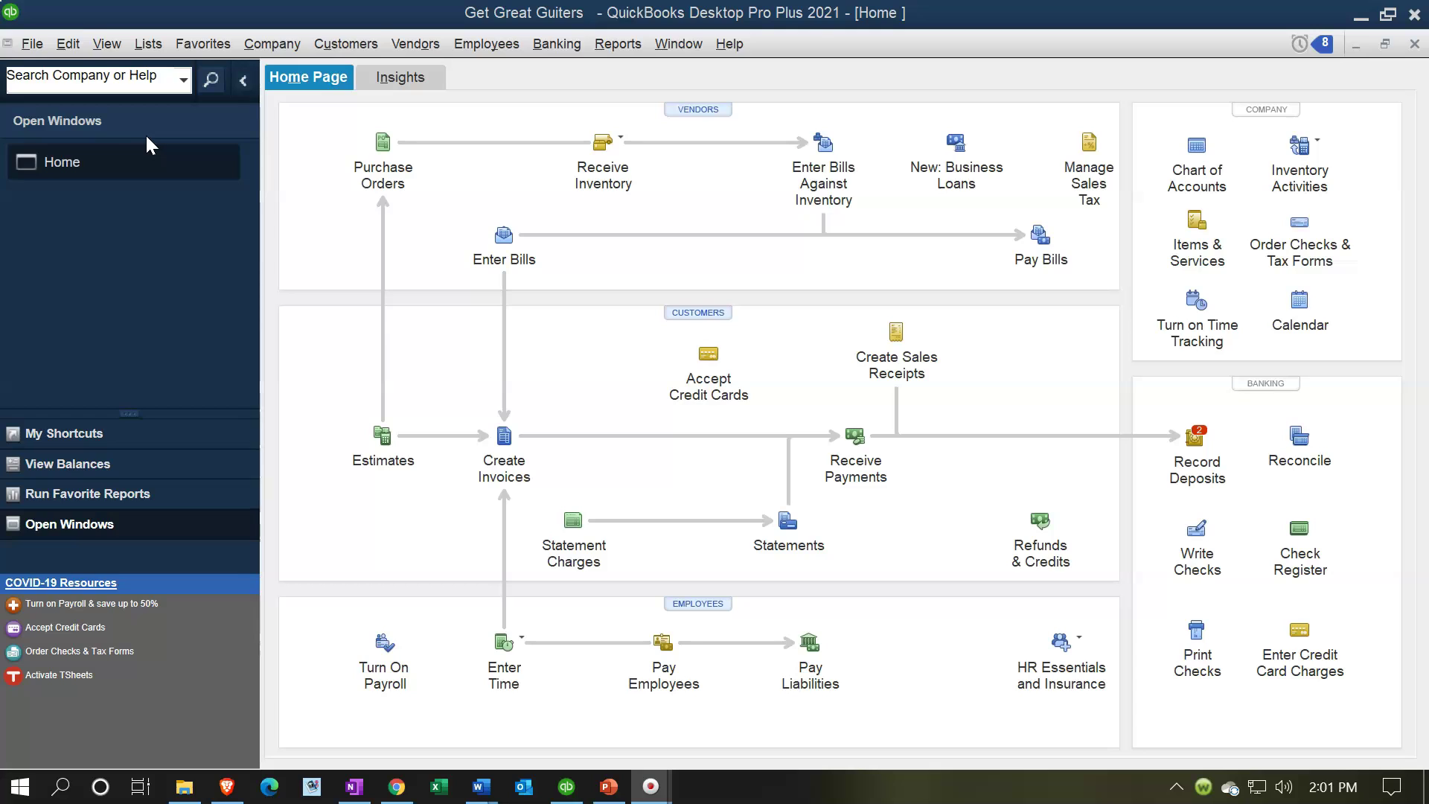
Step: Display the list of open windows and open the Chart of Accounts
left_click(105, 46)
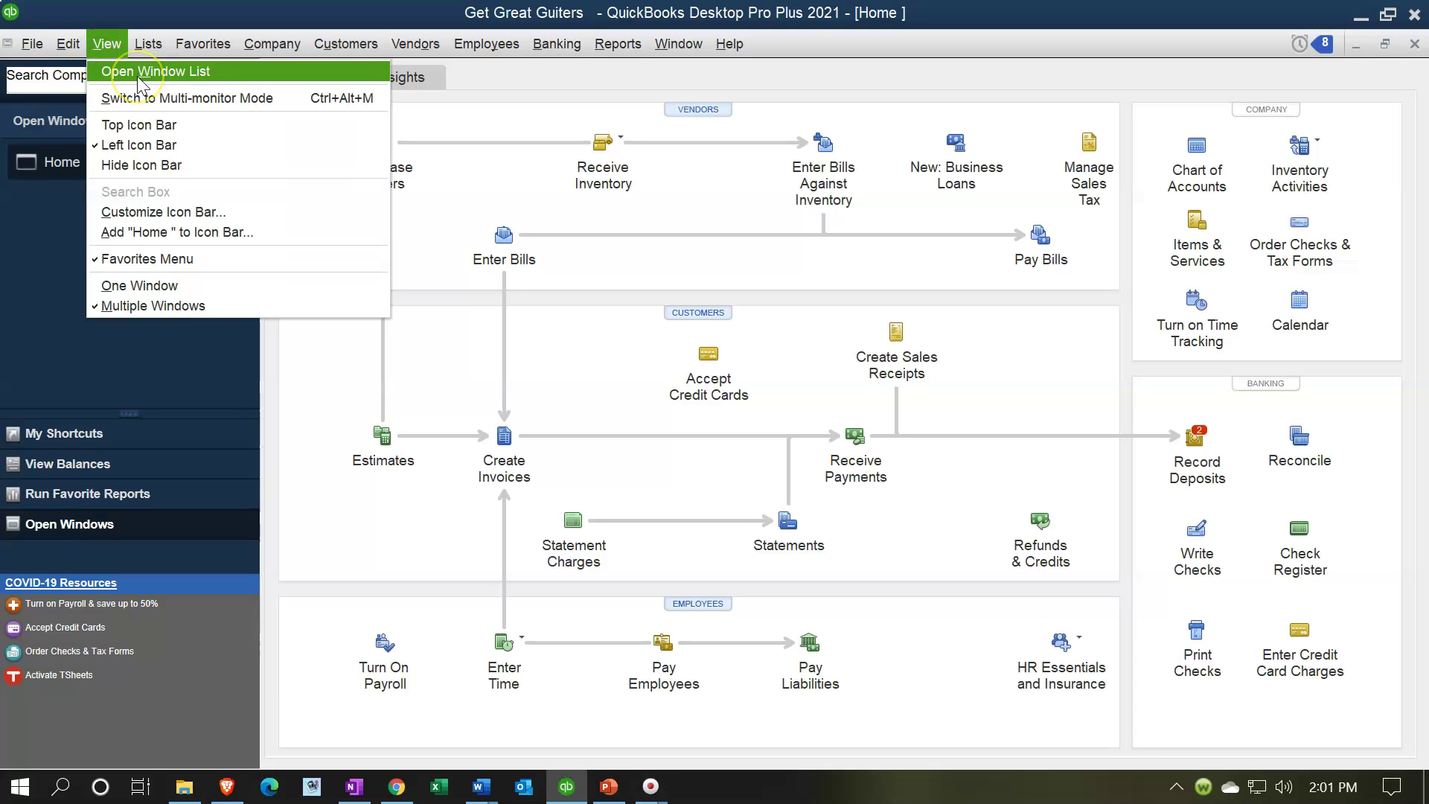
left_click(137, 76)
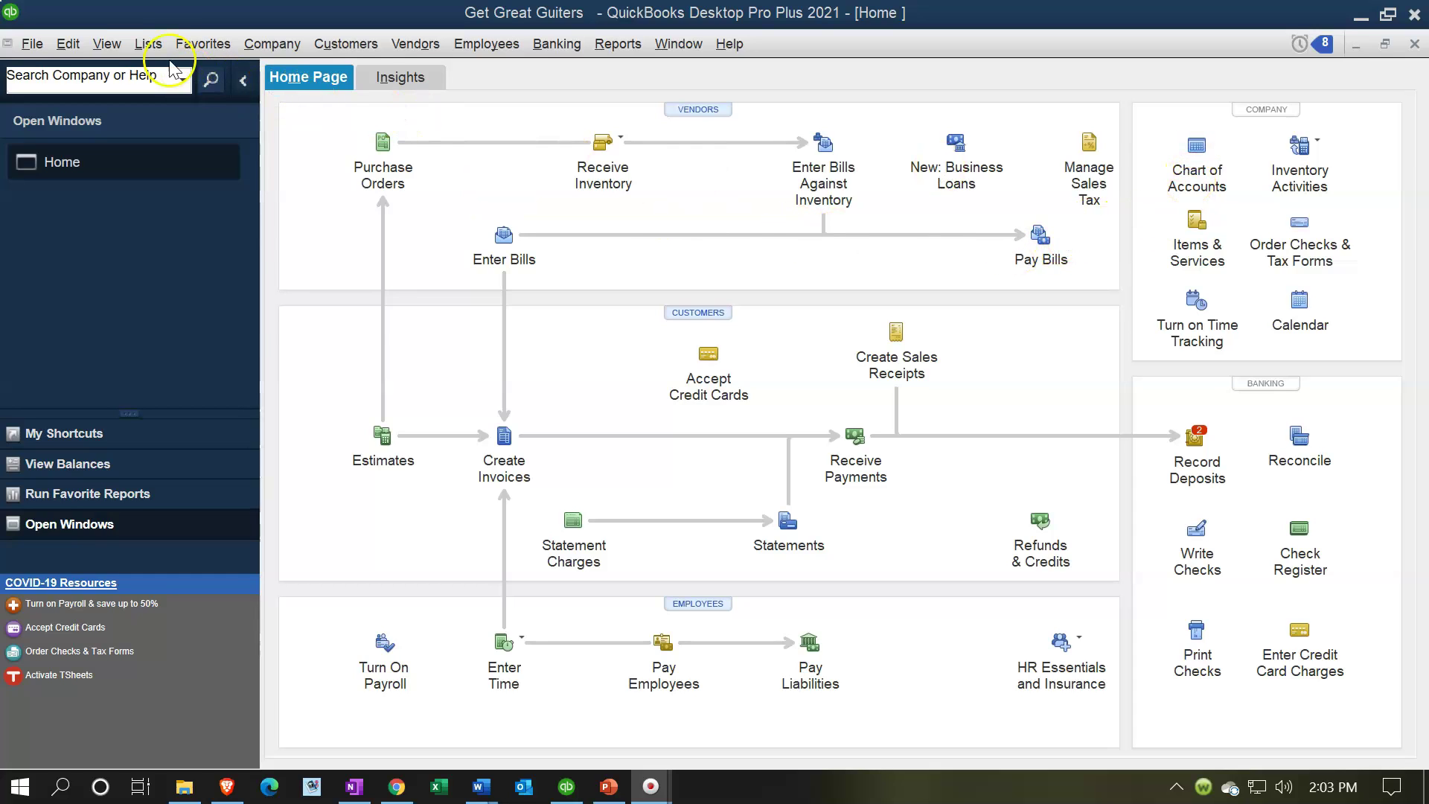
left_click(144, 47)
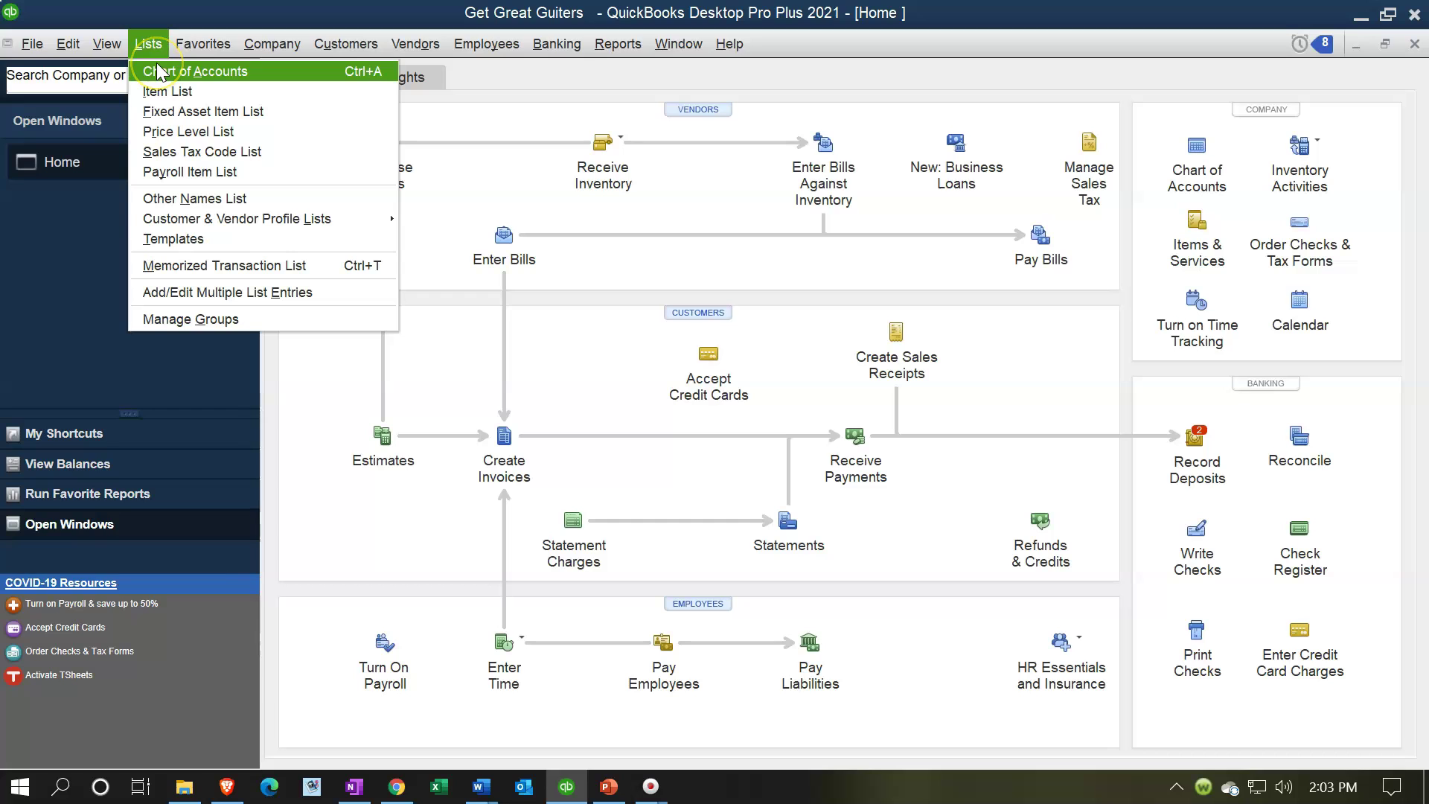
left_click(158, 71)
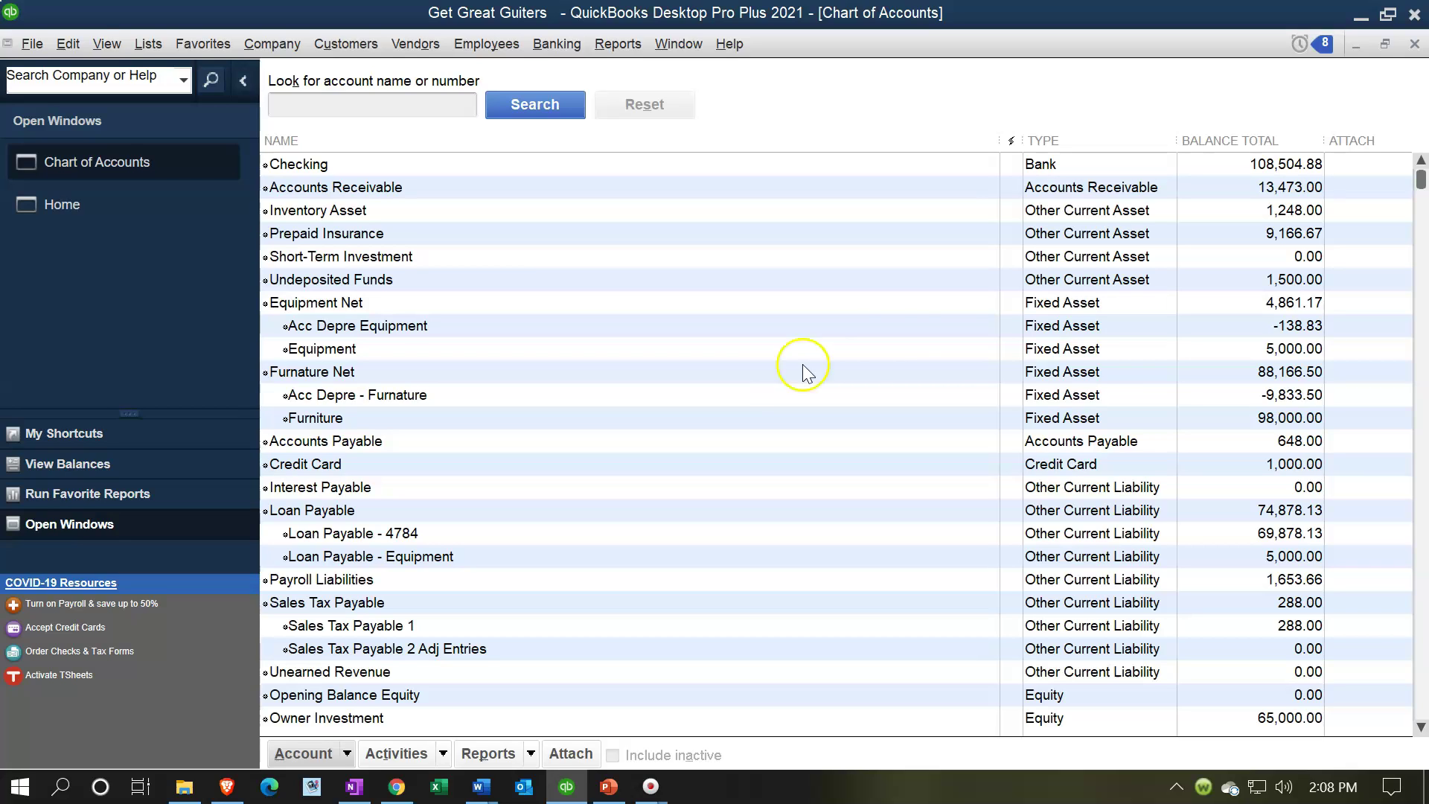
Step: Examine the Chart of Accounts from assets through expenses, noting how the accounts are ordered by type
left_click(1105, 141)
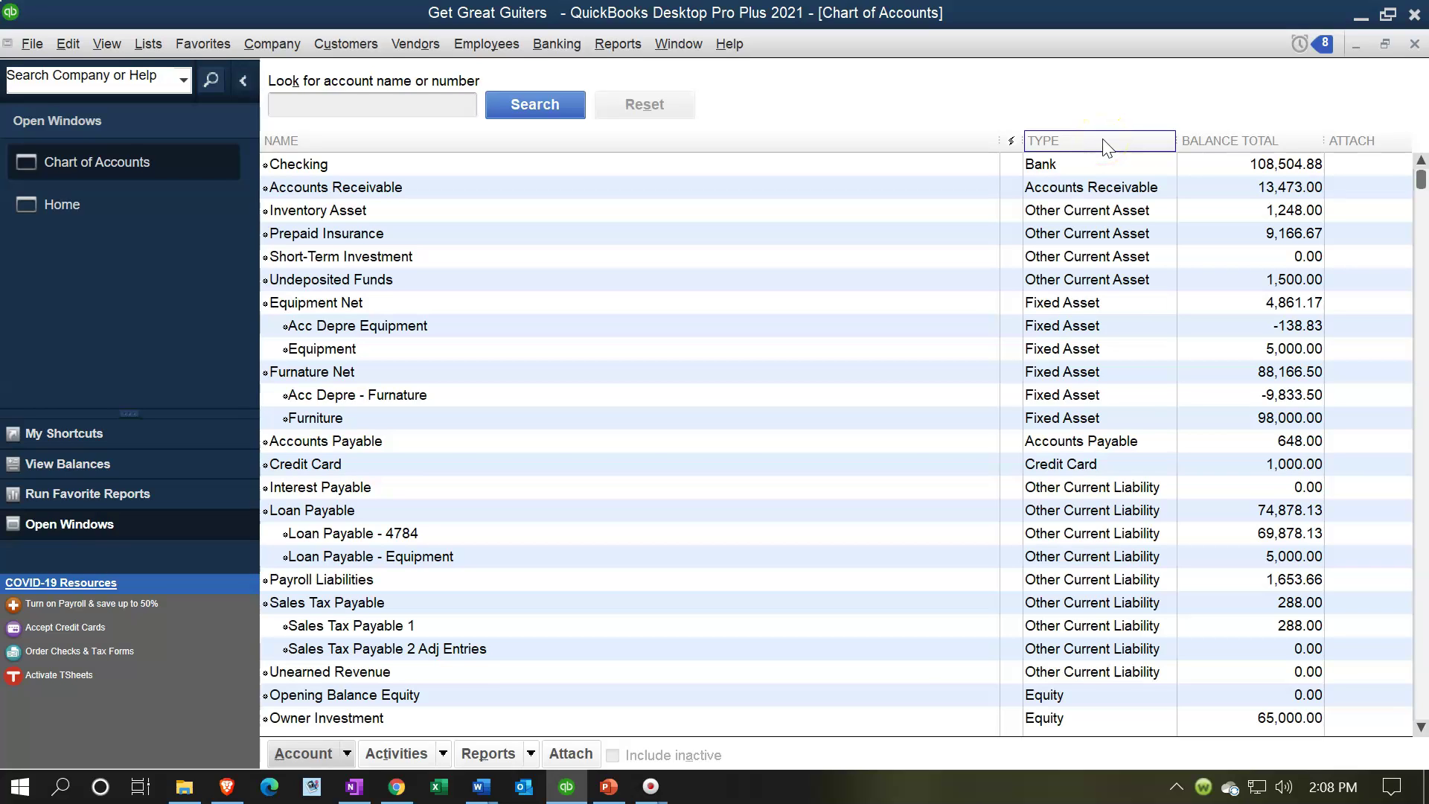
left_click(858, 108)
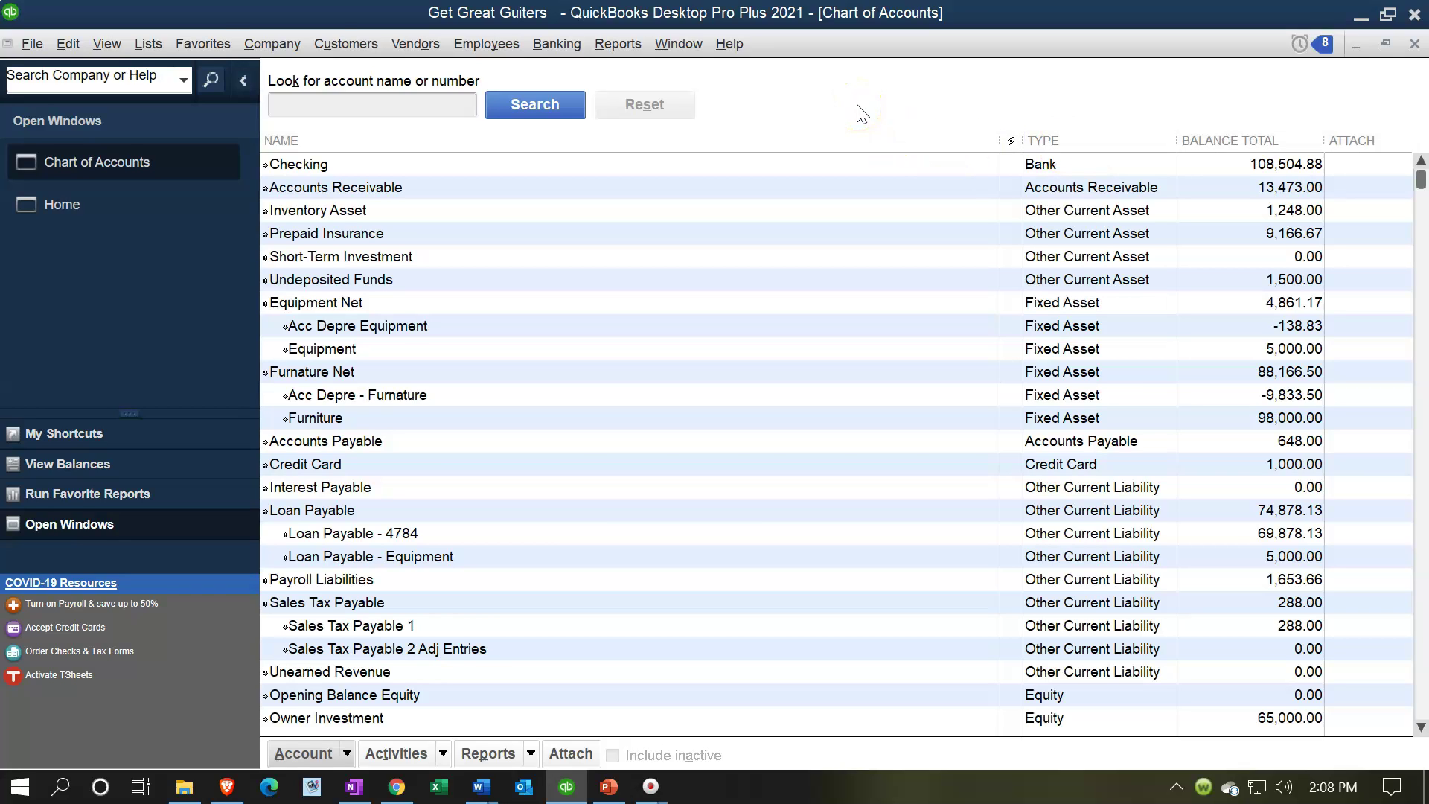
scroll(807, 370, "down", 5)
scroll(805, 368, "down", 3)
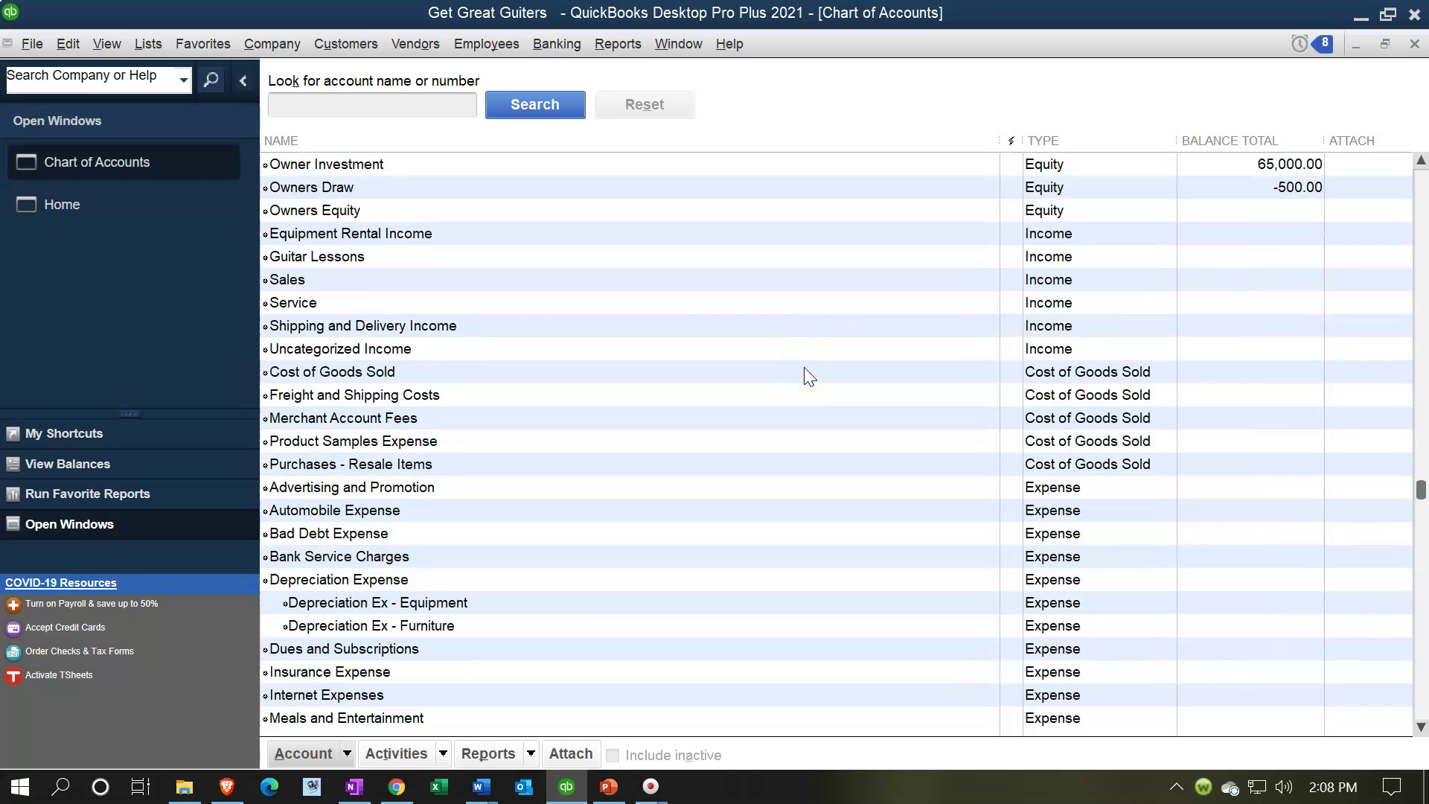
scroll(804, 368, "up", 4)
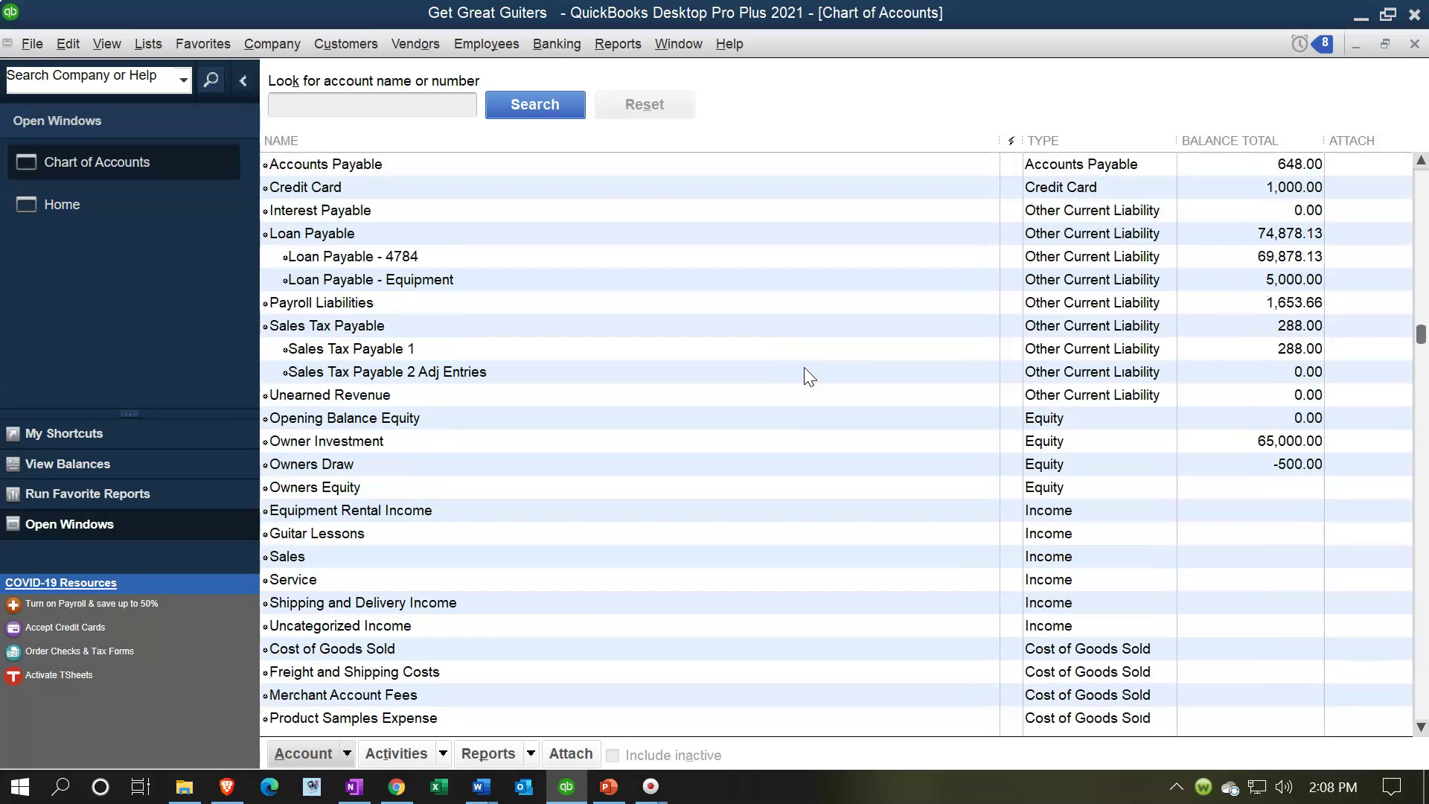
scroll(806, 368, "up", 3)
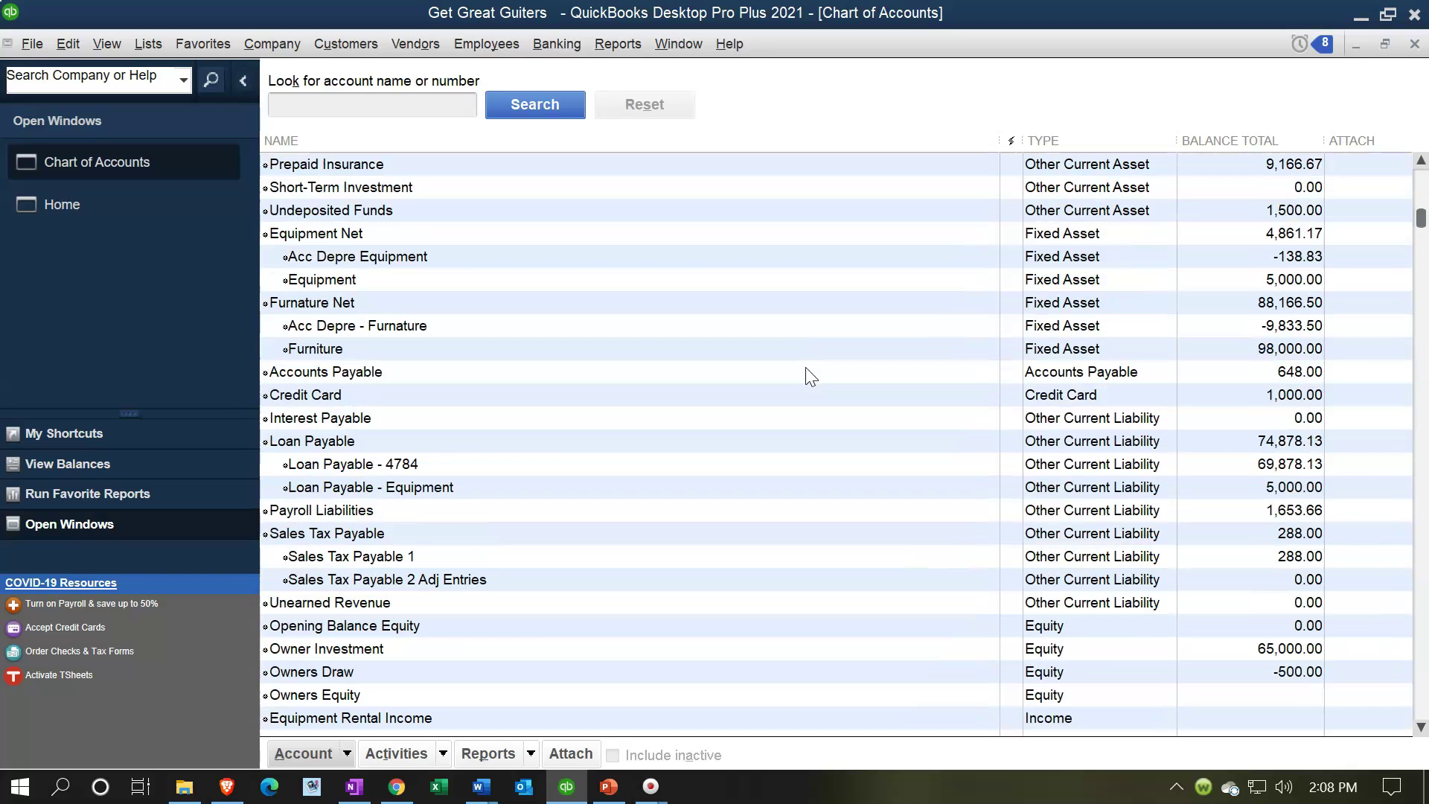
scroll(806, 368, "up", 1)
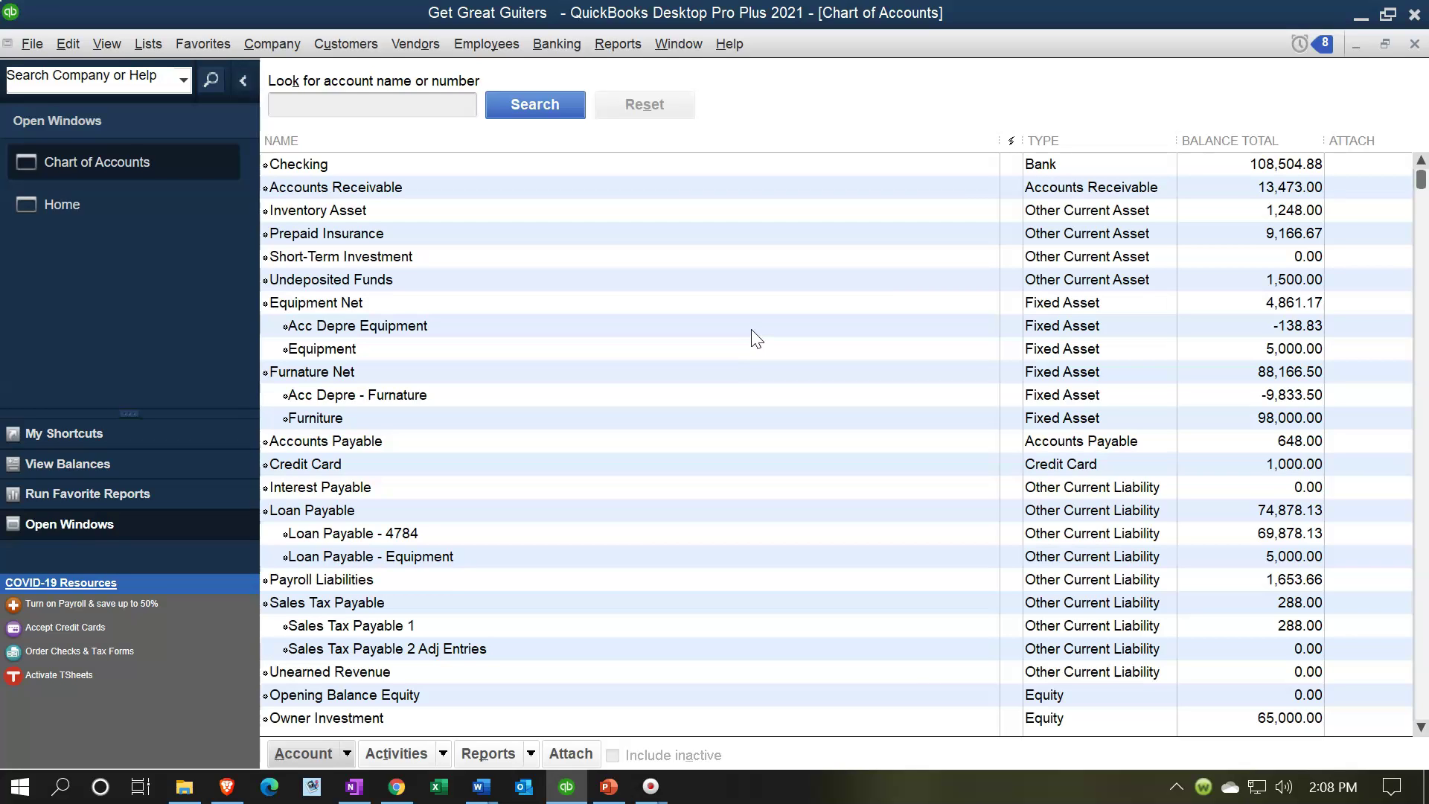
left_click(650, 333)
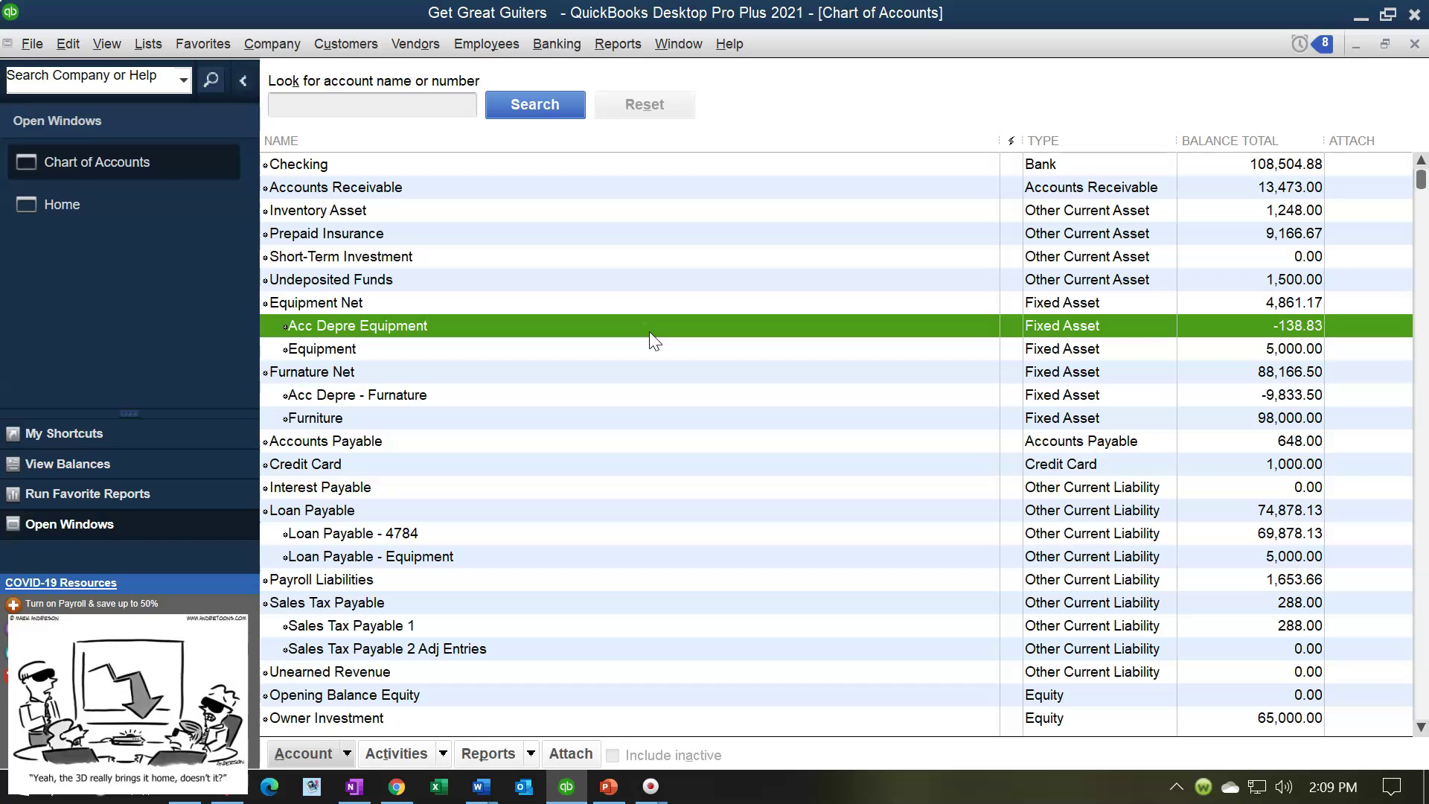
scroll(652, 341, "down", 13)
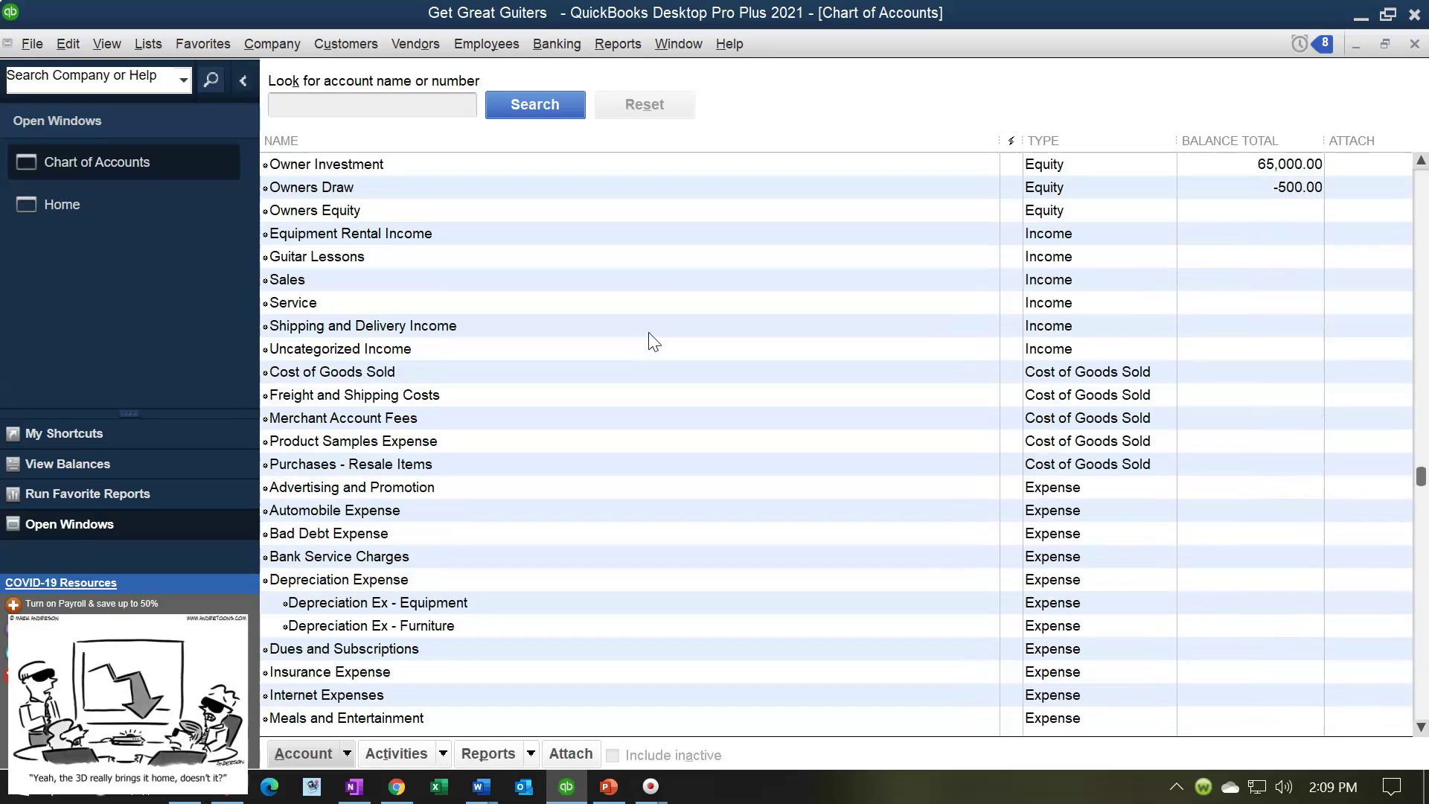
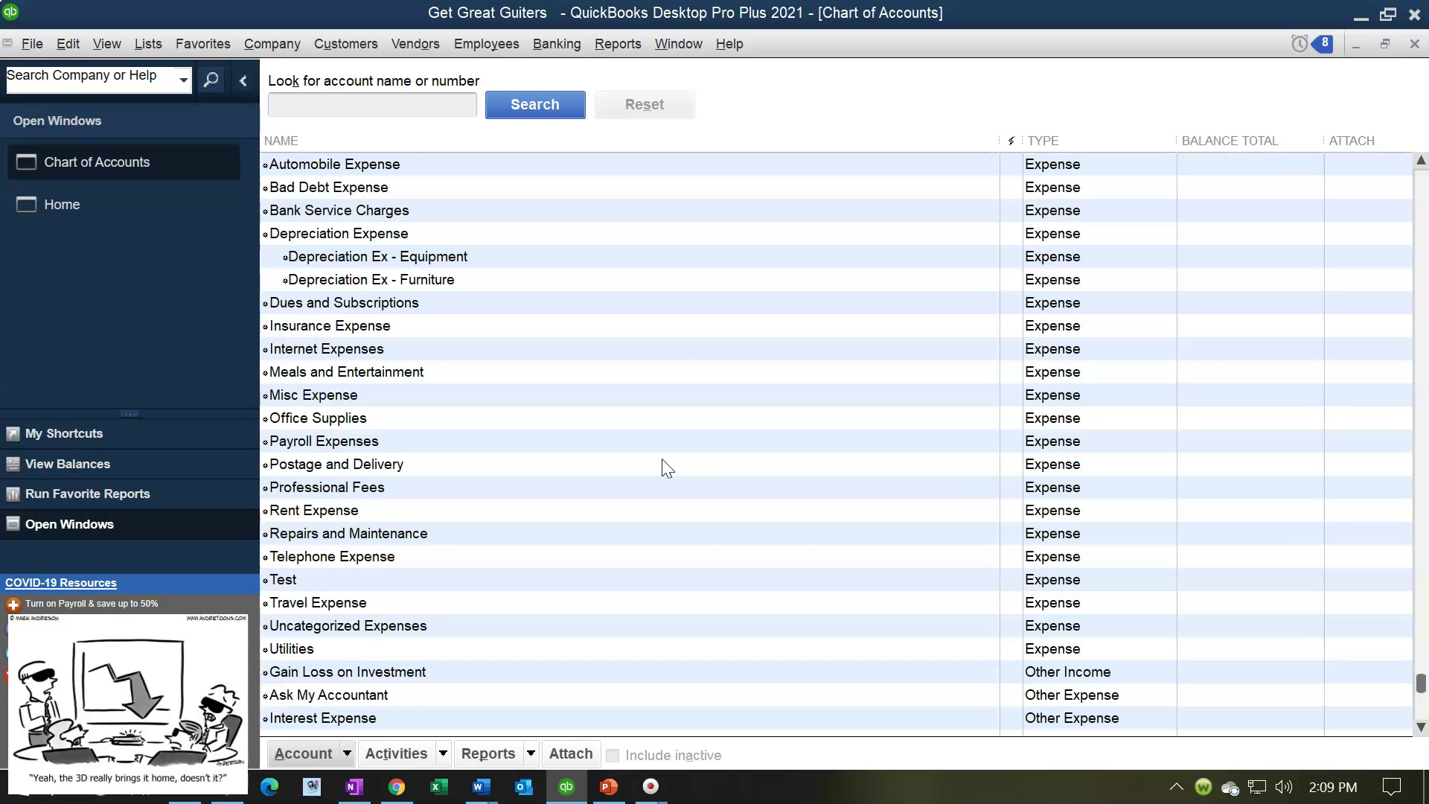
scroll(662, 459, "up", 3)
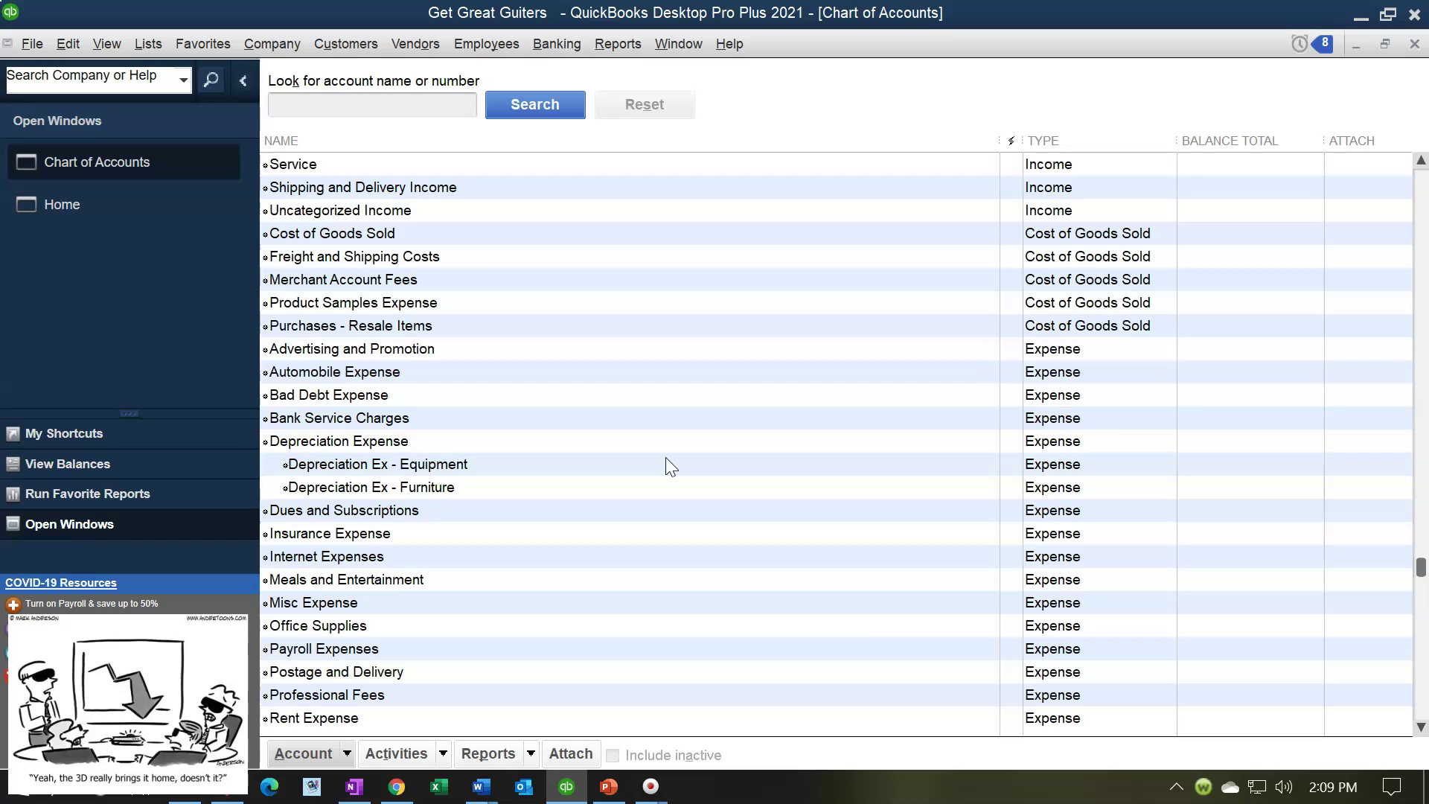
scroll(668, 462, "up", 5)
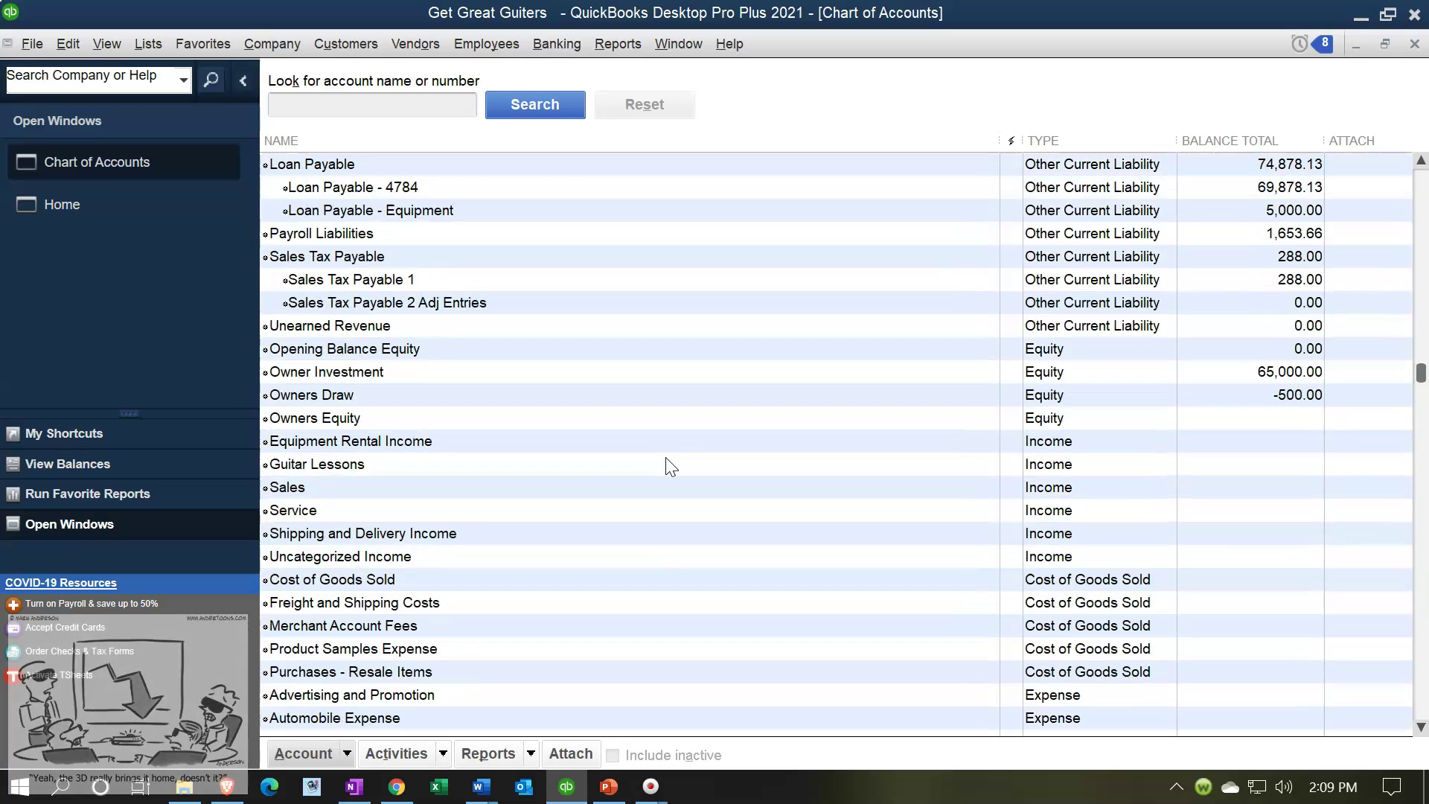
scroll(668, 463, "up", 4)
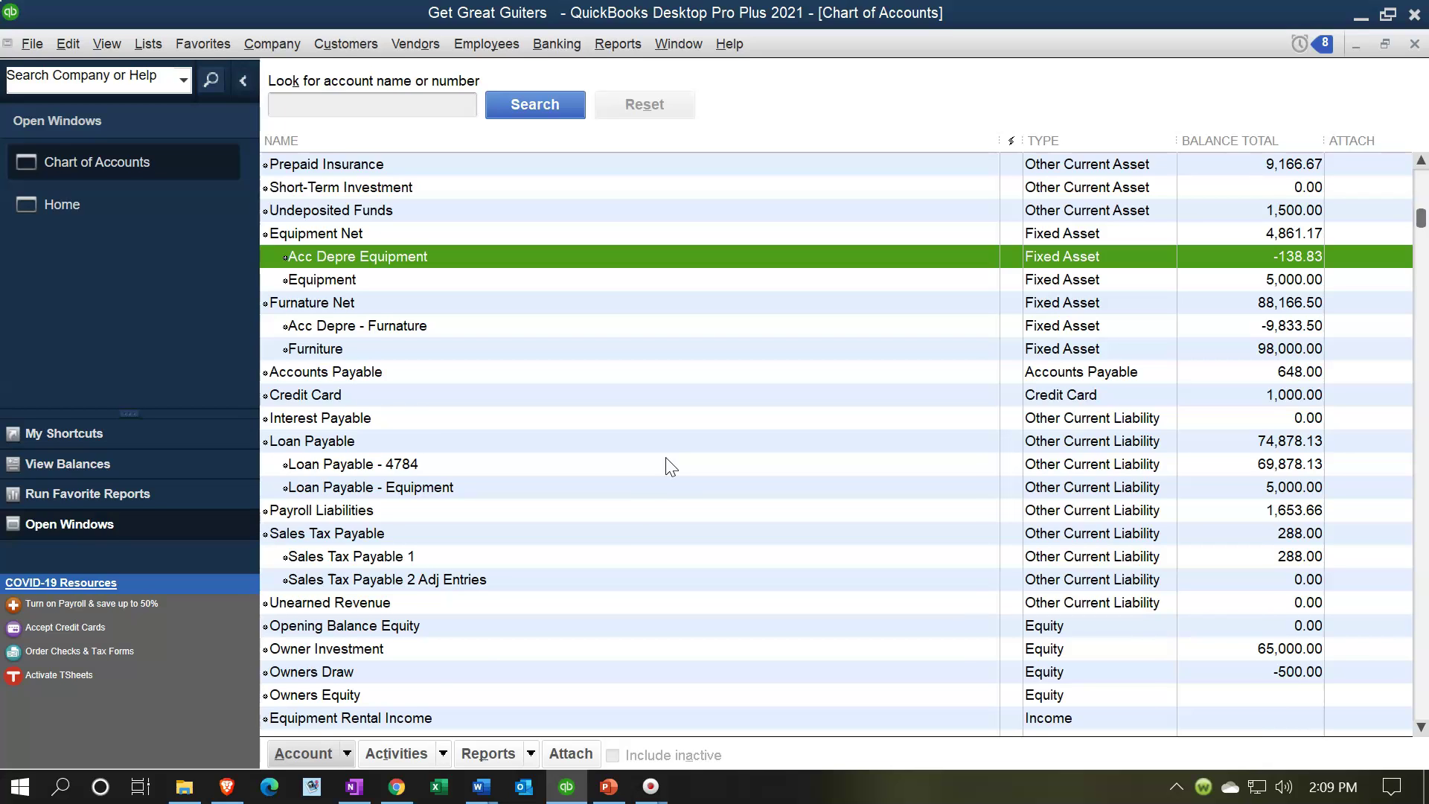
scroll(667, 459, "up", 1)
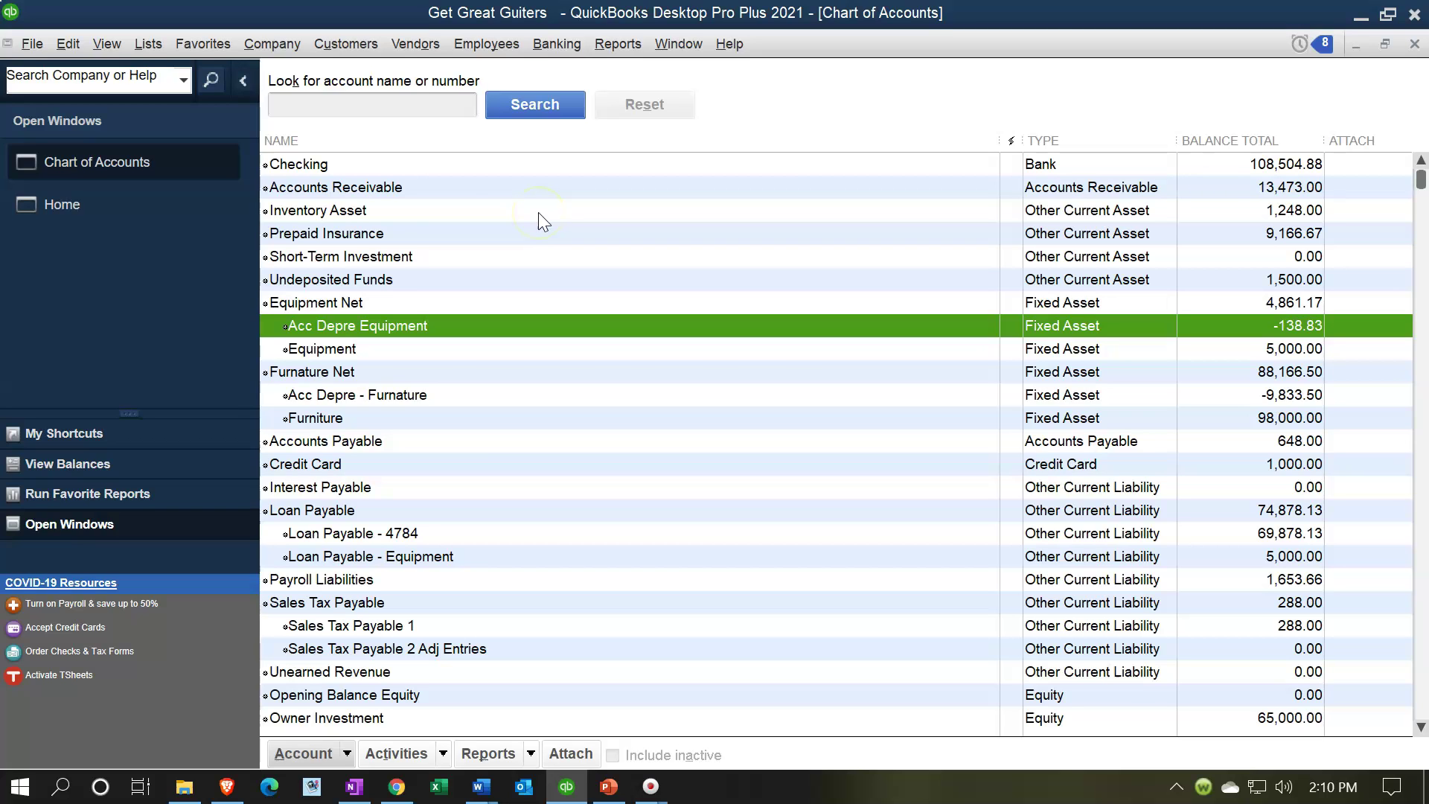
left_click(58, 211)
left_click(1124, 141)
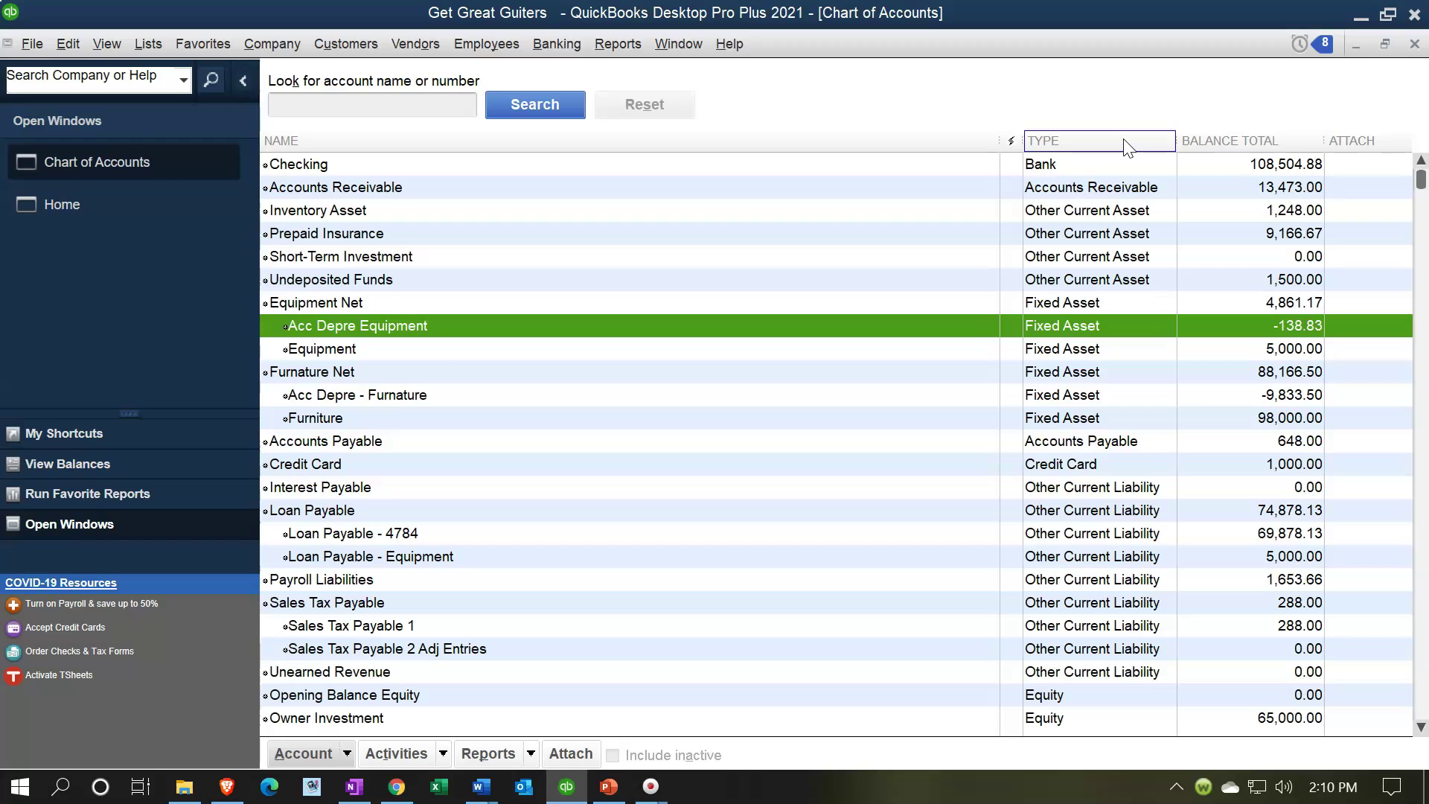
left_click(1106, 147)
left_click(1100, 147)
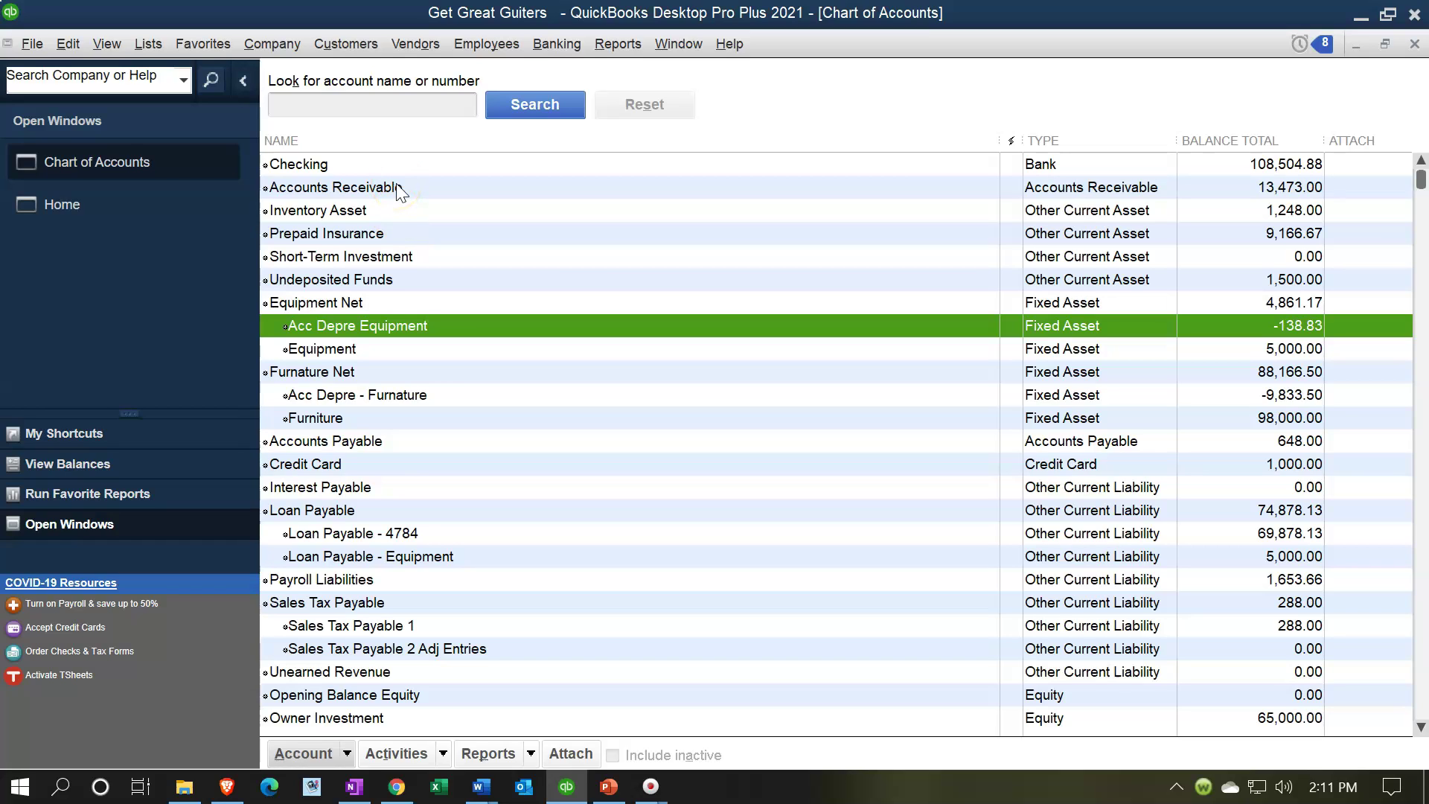
left_click(1129, 149)
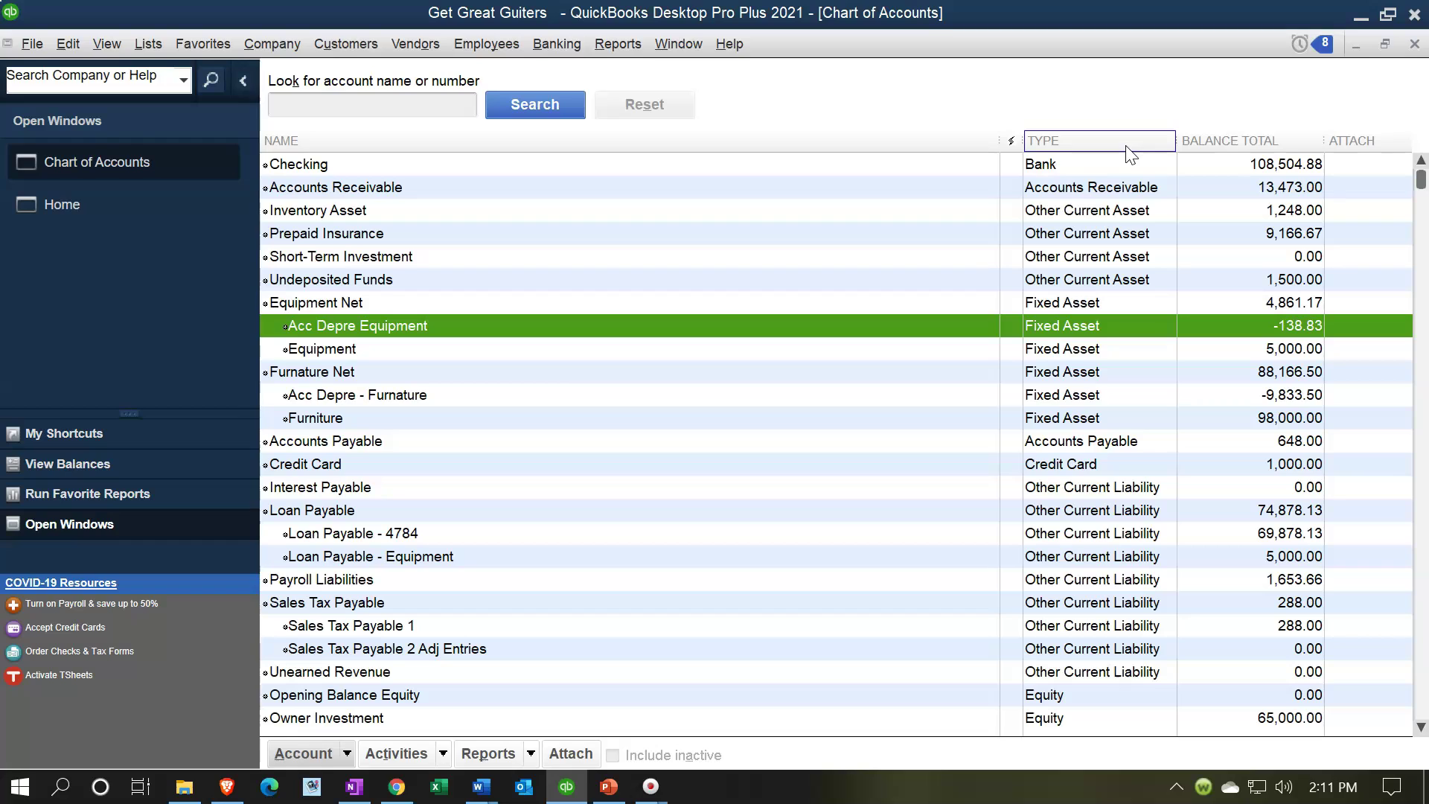
Step: Sort the Chart of Accounts by account name and return it to sorting by account type
left_click(413, 153)
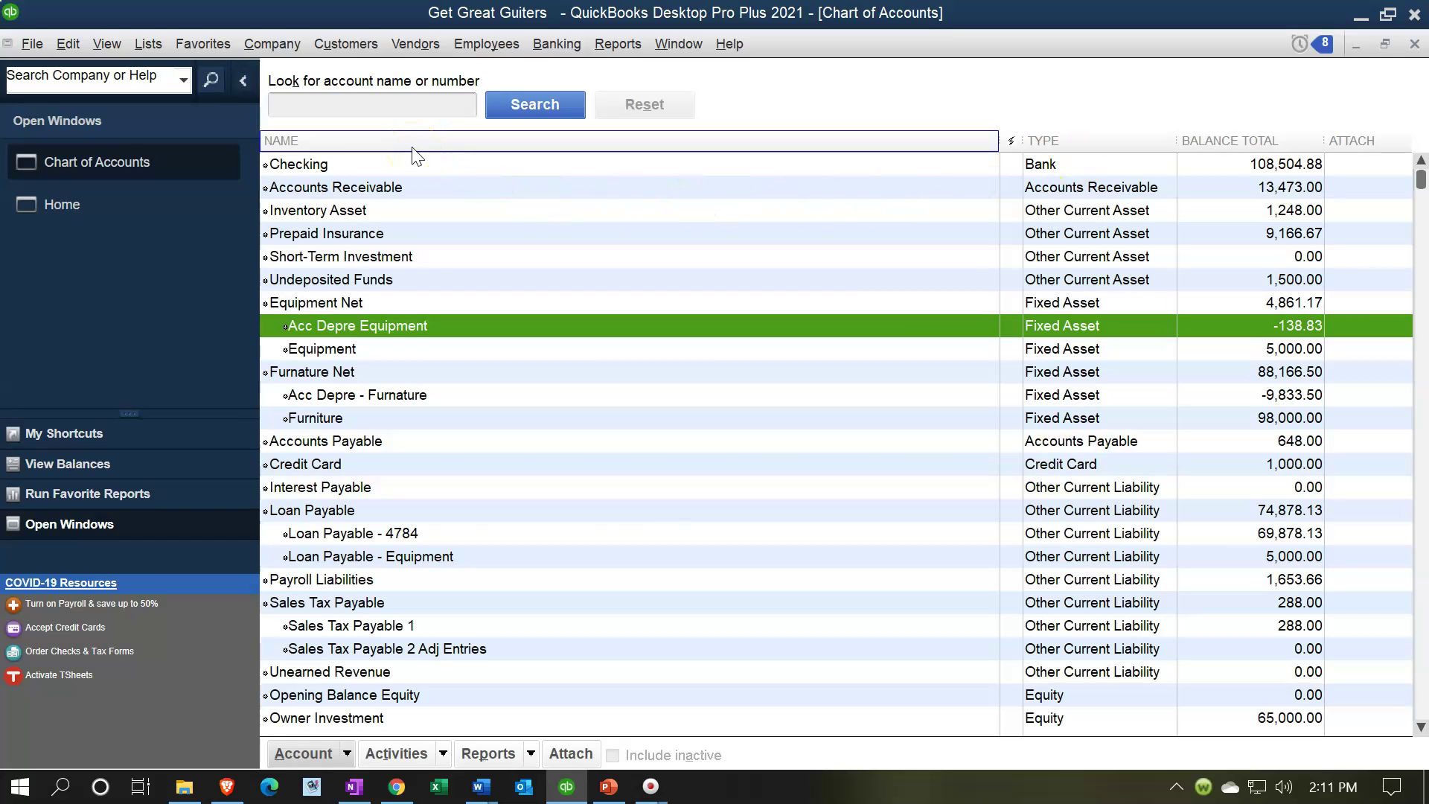
left_click(414, 147)
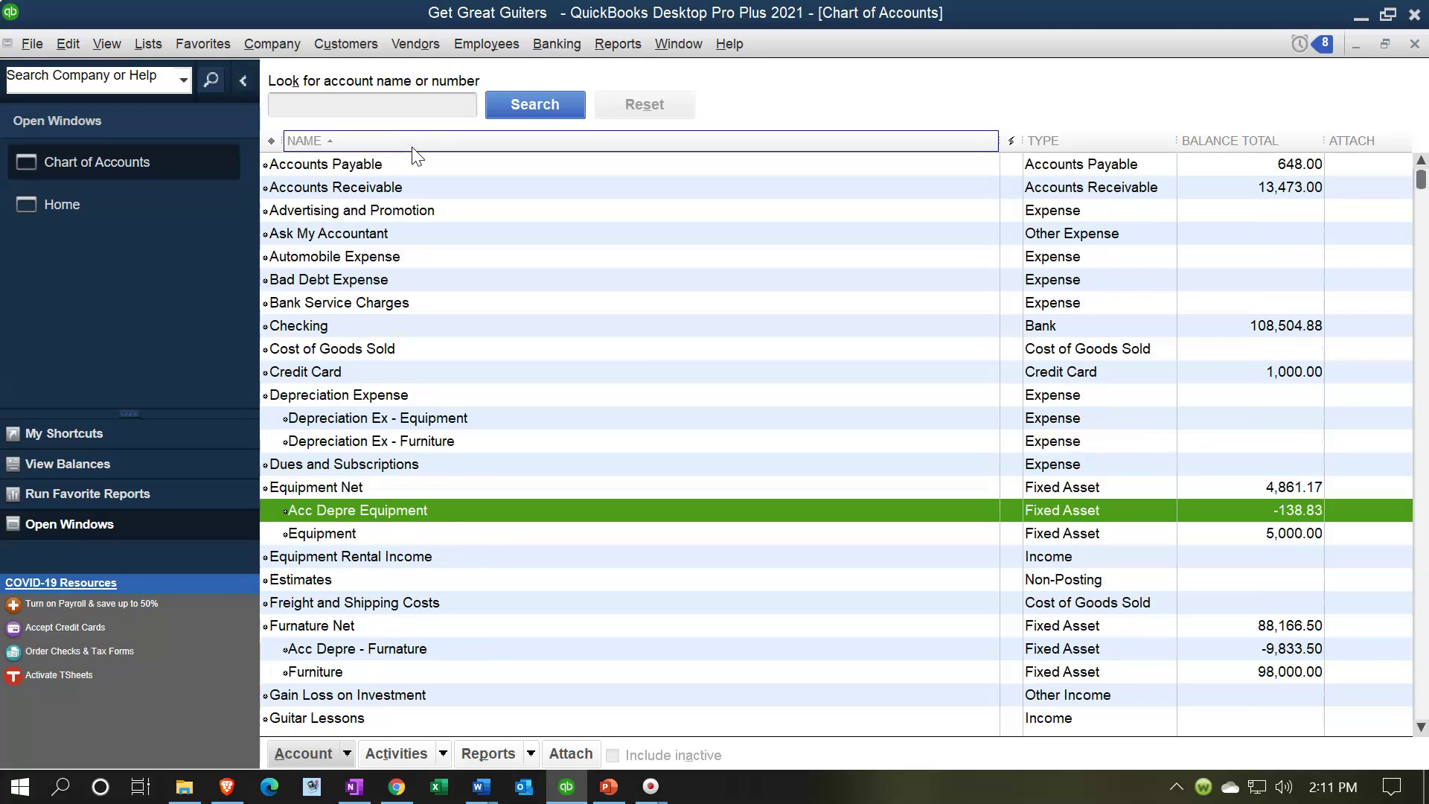
left_click(413, 146)
left_click(1086, 140)
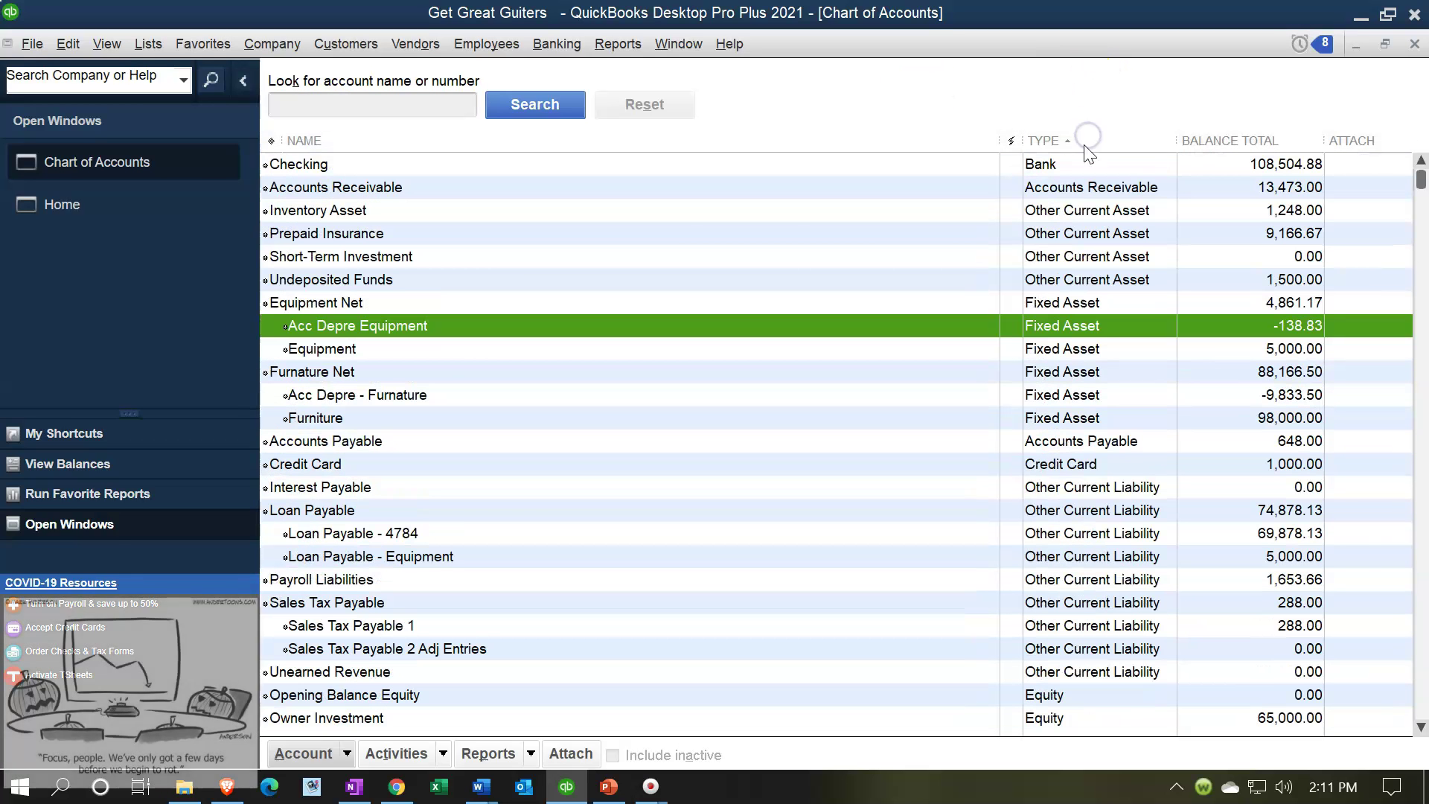
Step: Search the Chart of Accounts for "teleph" and reset the search to the full account list
left_click(350, 112)
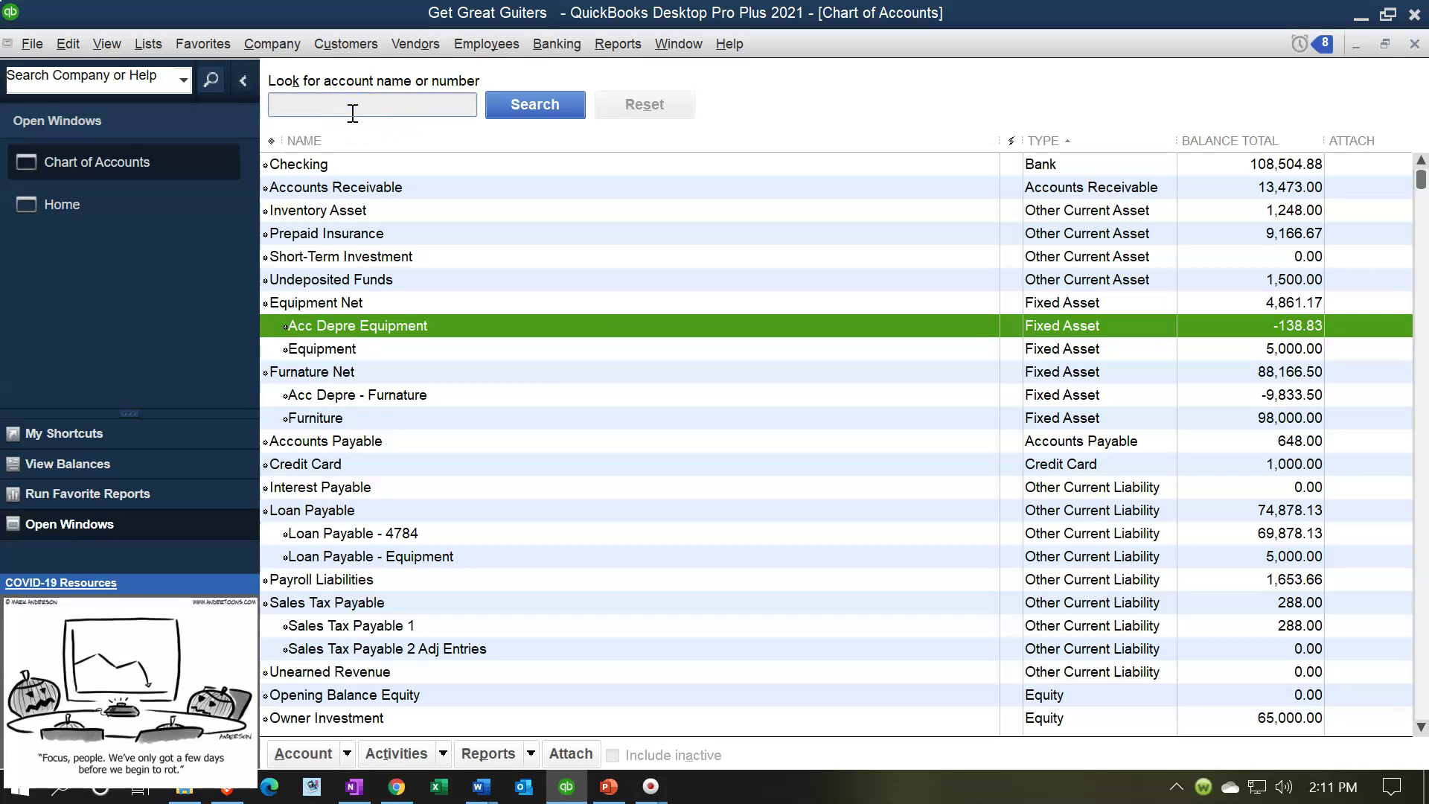
type("teleph")
left_click(502, 113)
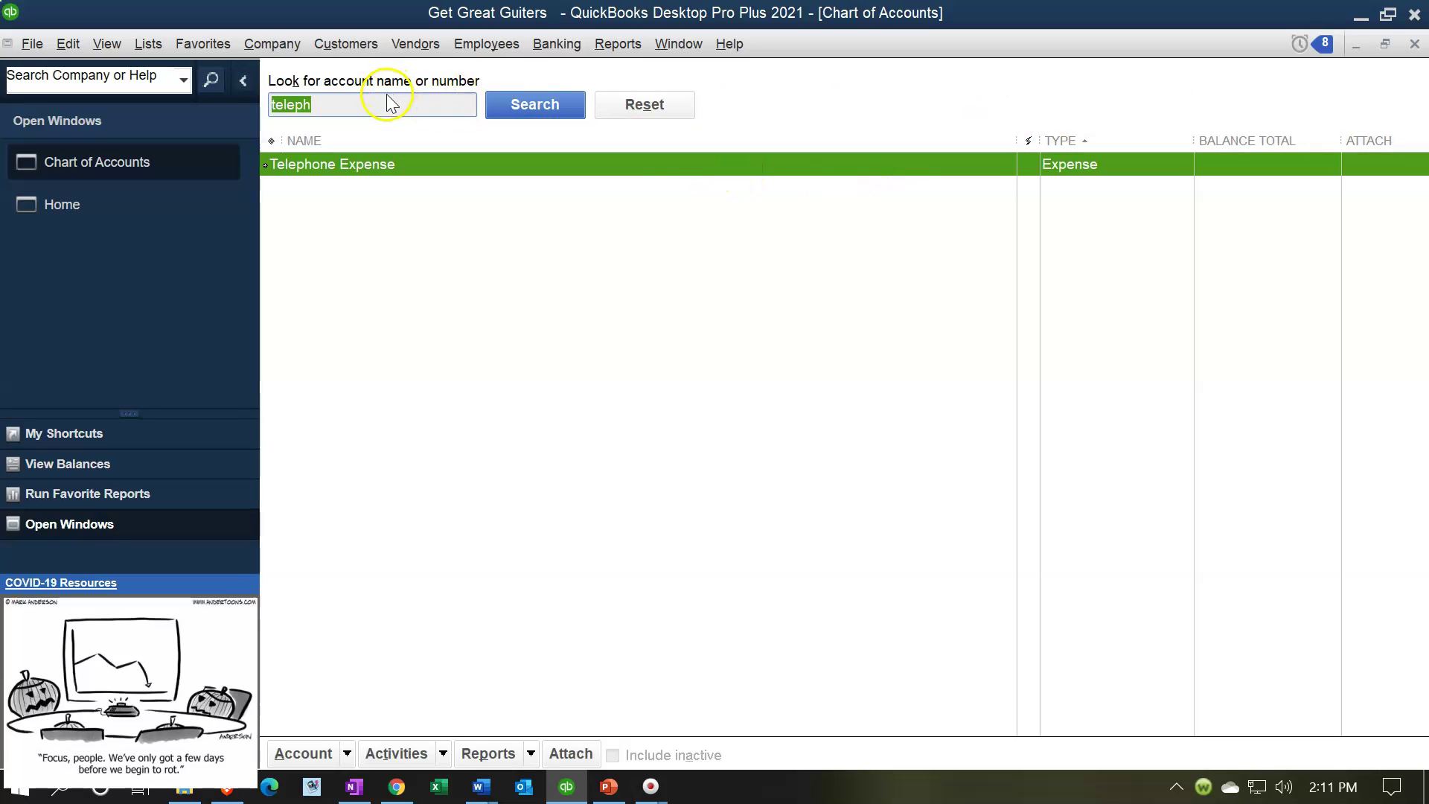
key("BackSpace")
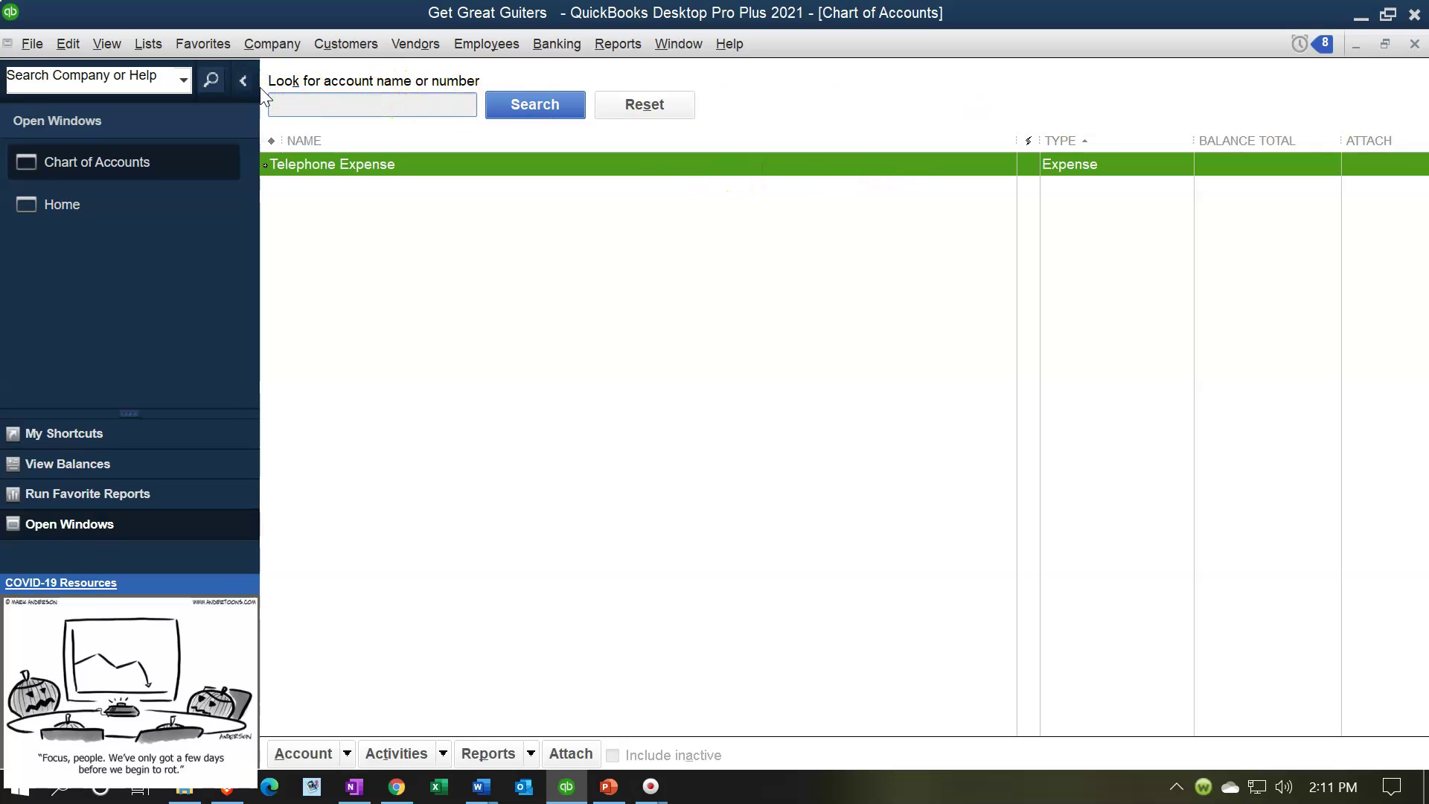
left_click(535, 105)
left_click(645, 104)
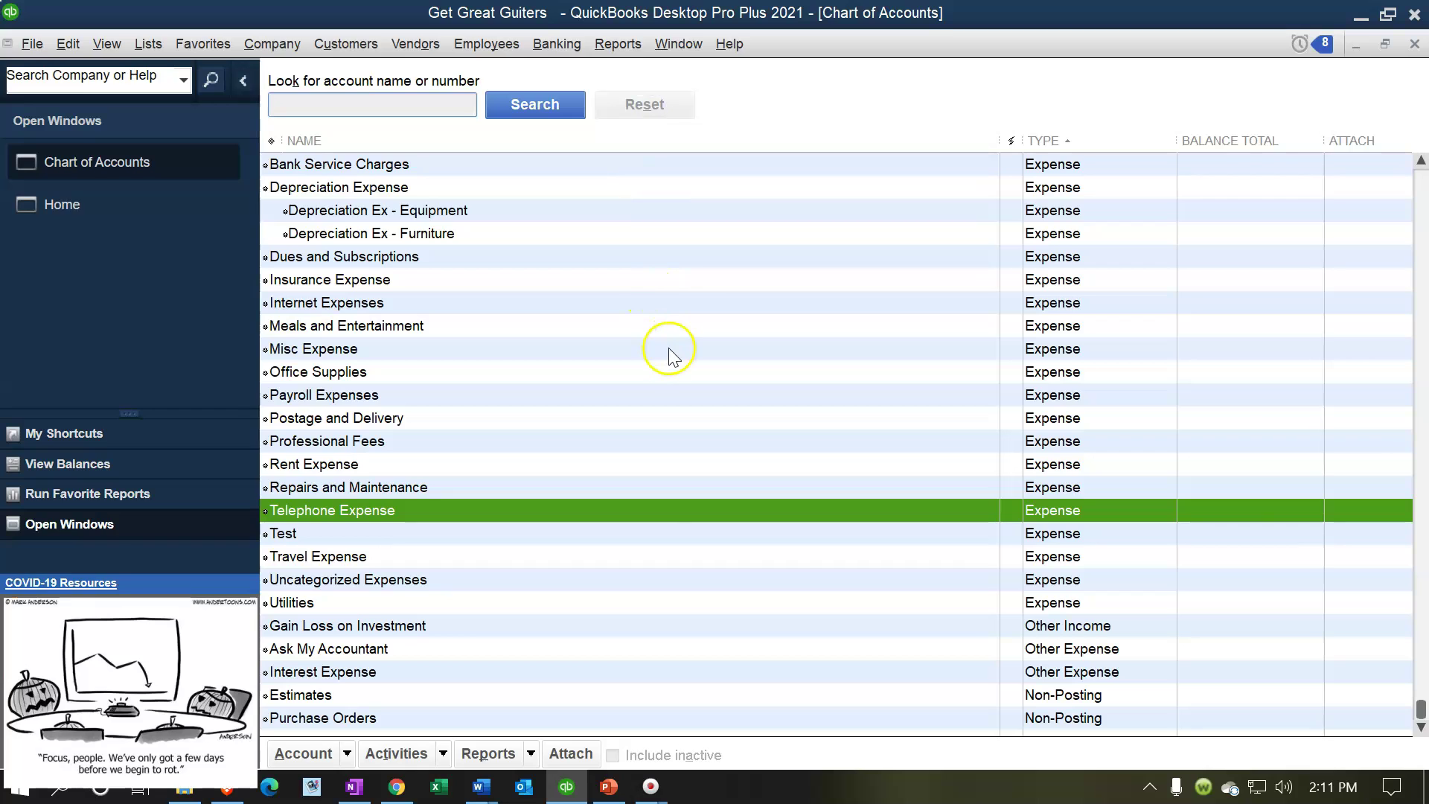
scroll(672, 353, "up", 14)
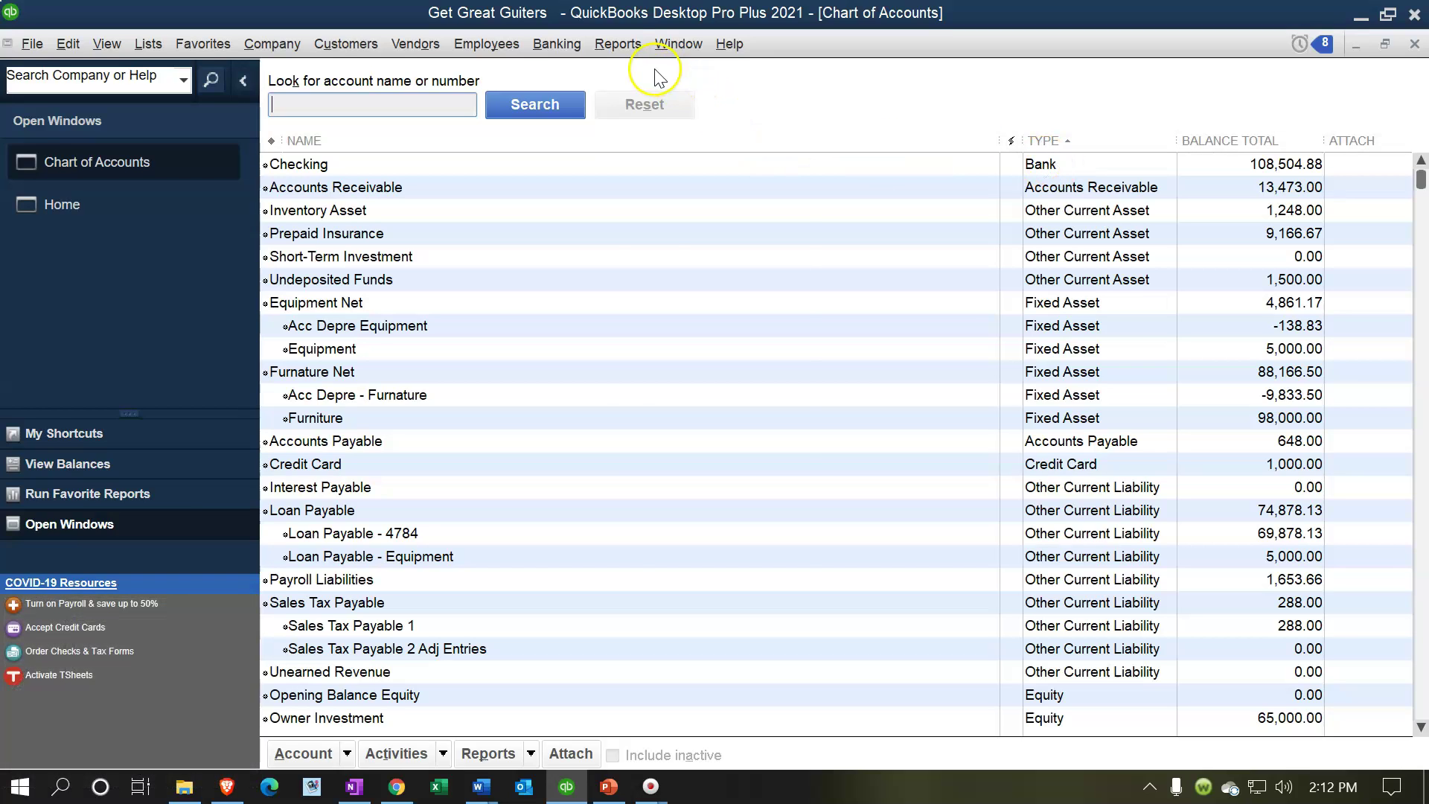
Step: Open the Balance Sheet Standard report from the company and financial reports
left_click(616, 46)
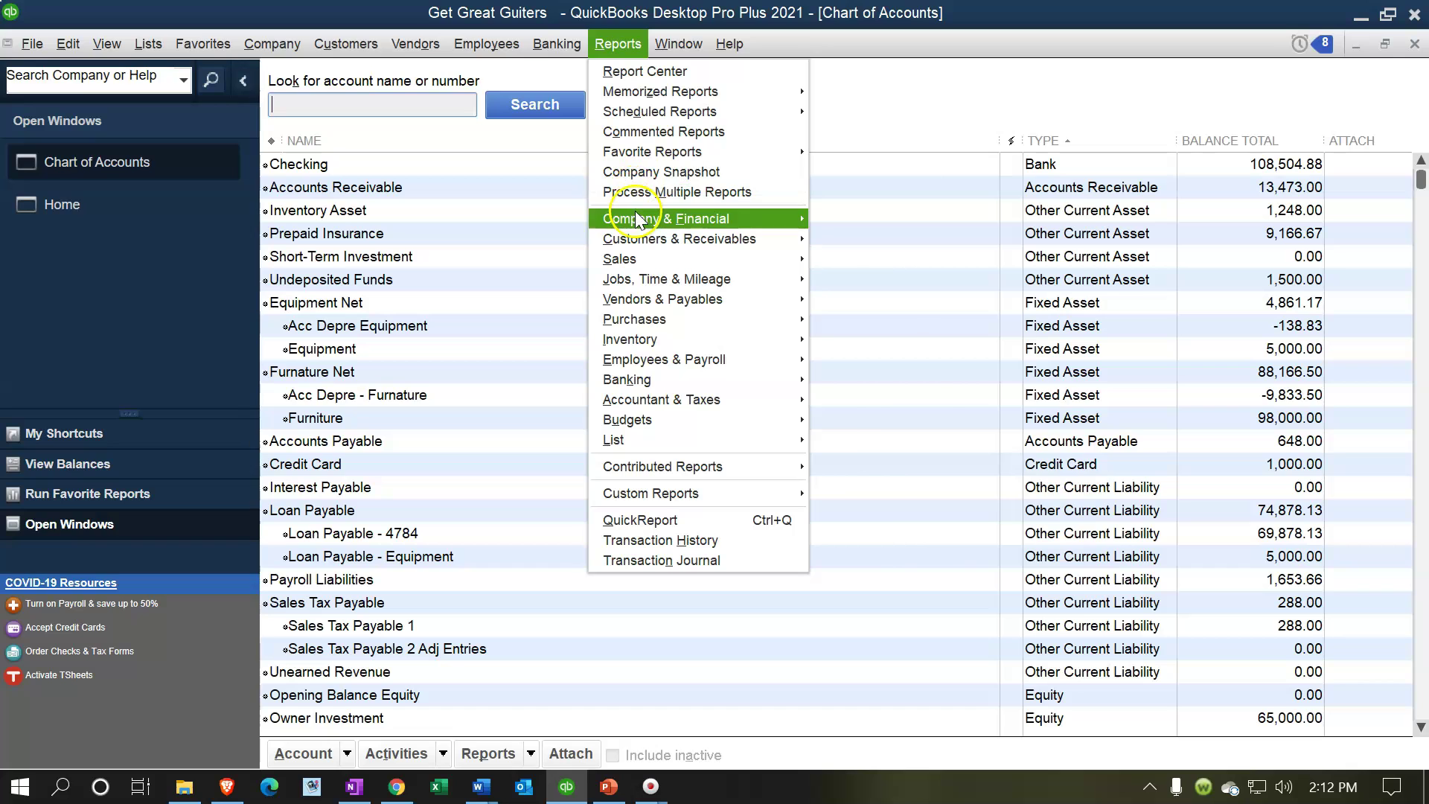
mouse_move(636, 220)
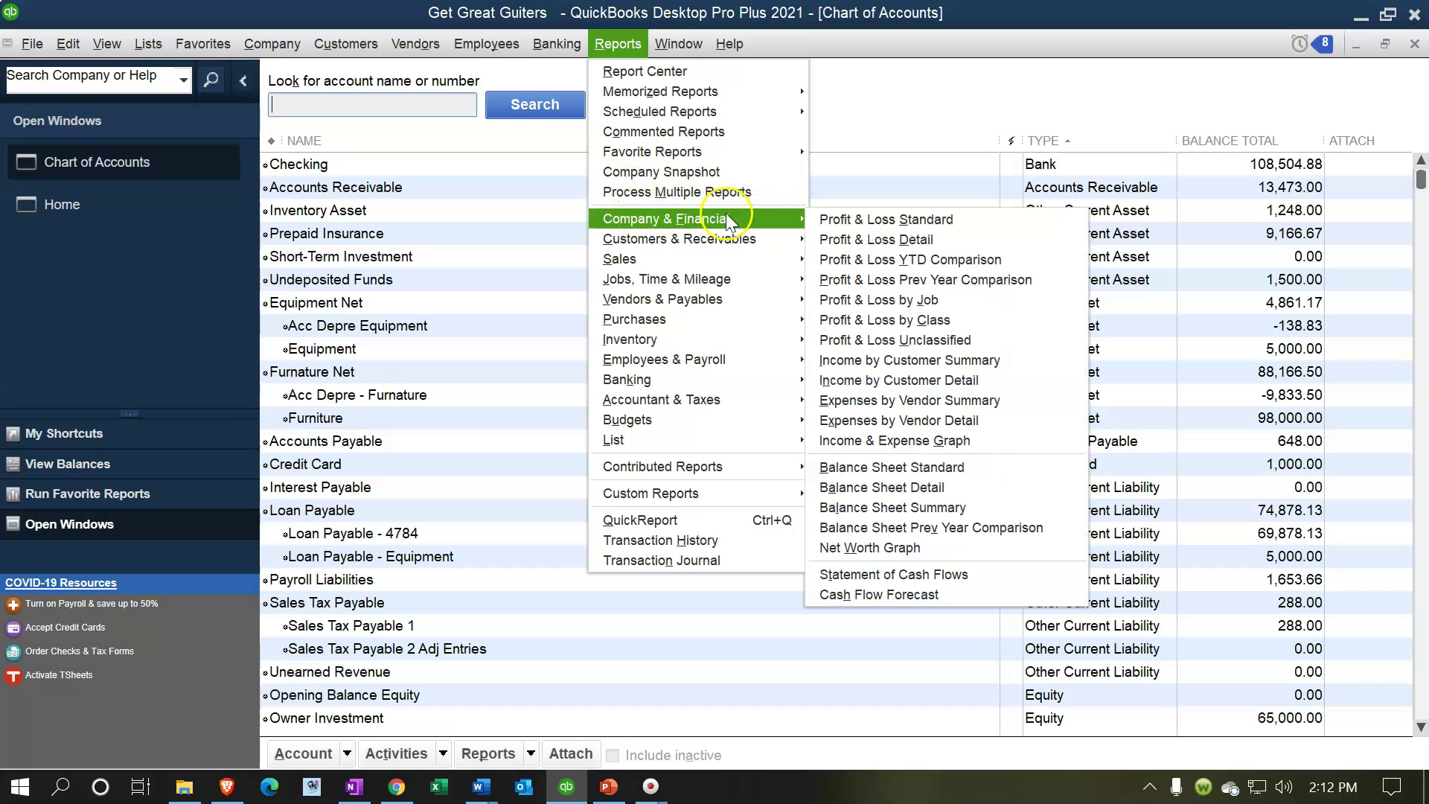
left_click(869, 468)
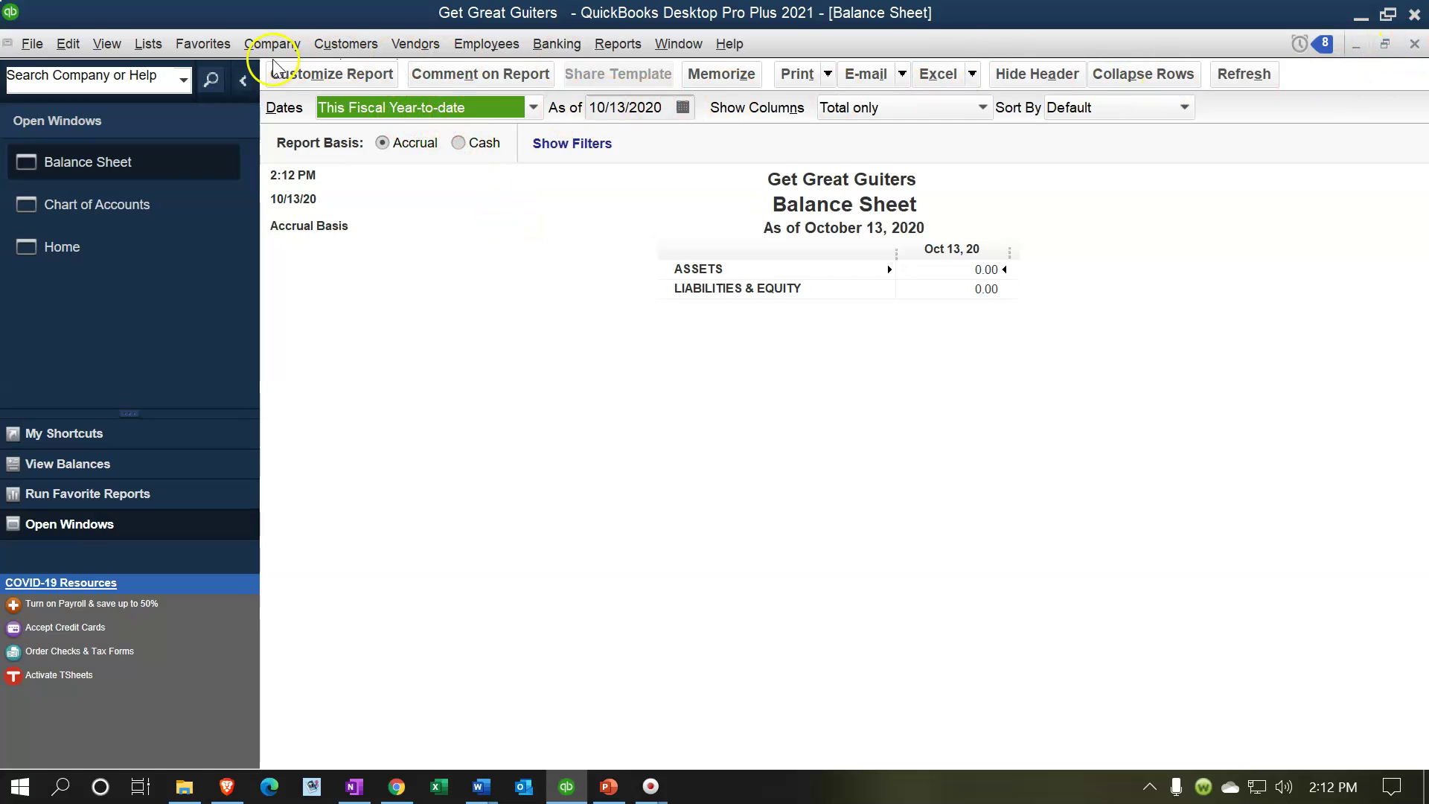
Step: Customize the balance sheet's date range to run from 01/01/2021 to 12/31/2021
left_click(306, 74)
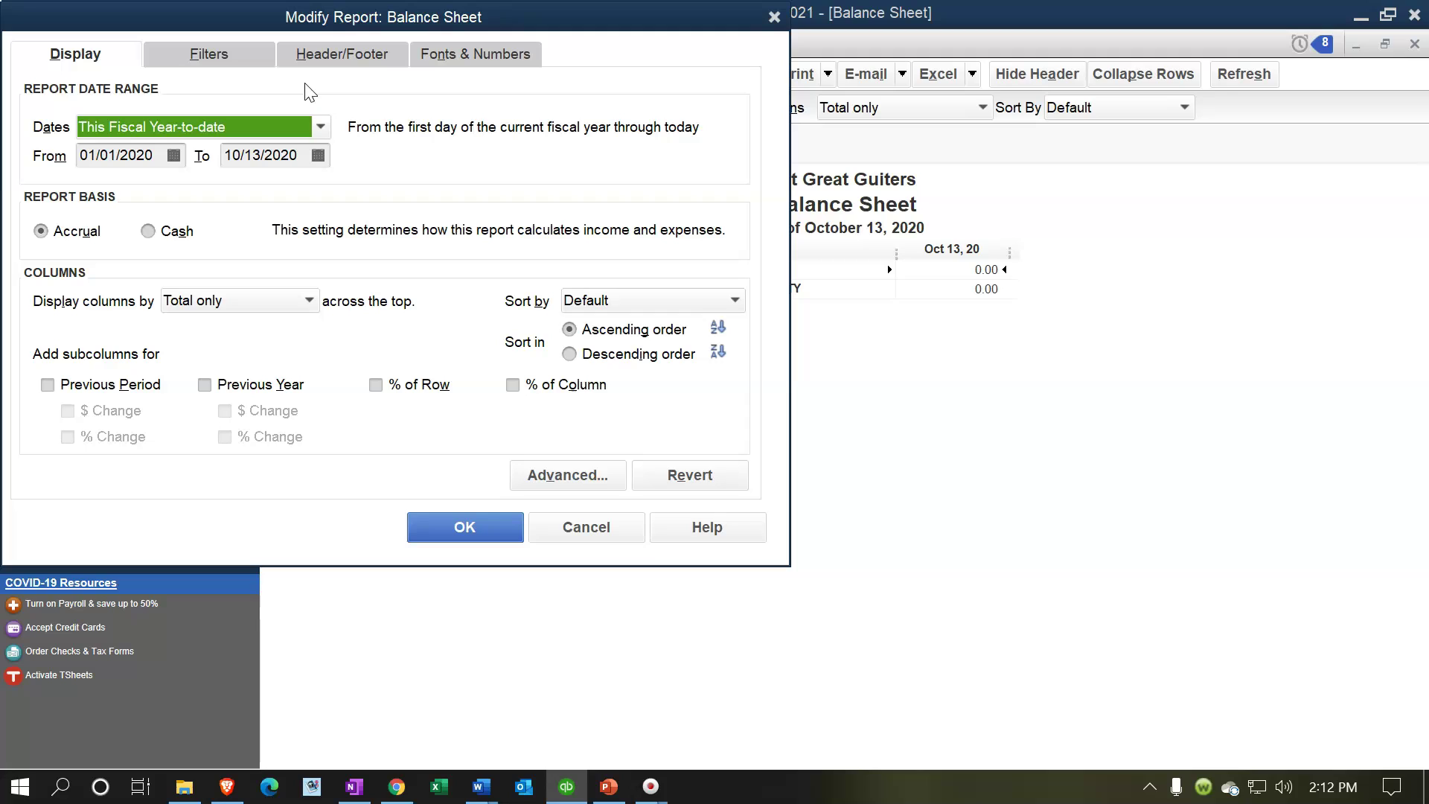
key("Tab")
type("01/01/2021")
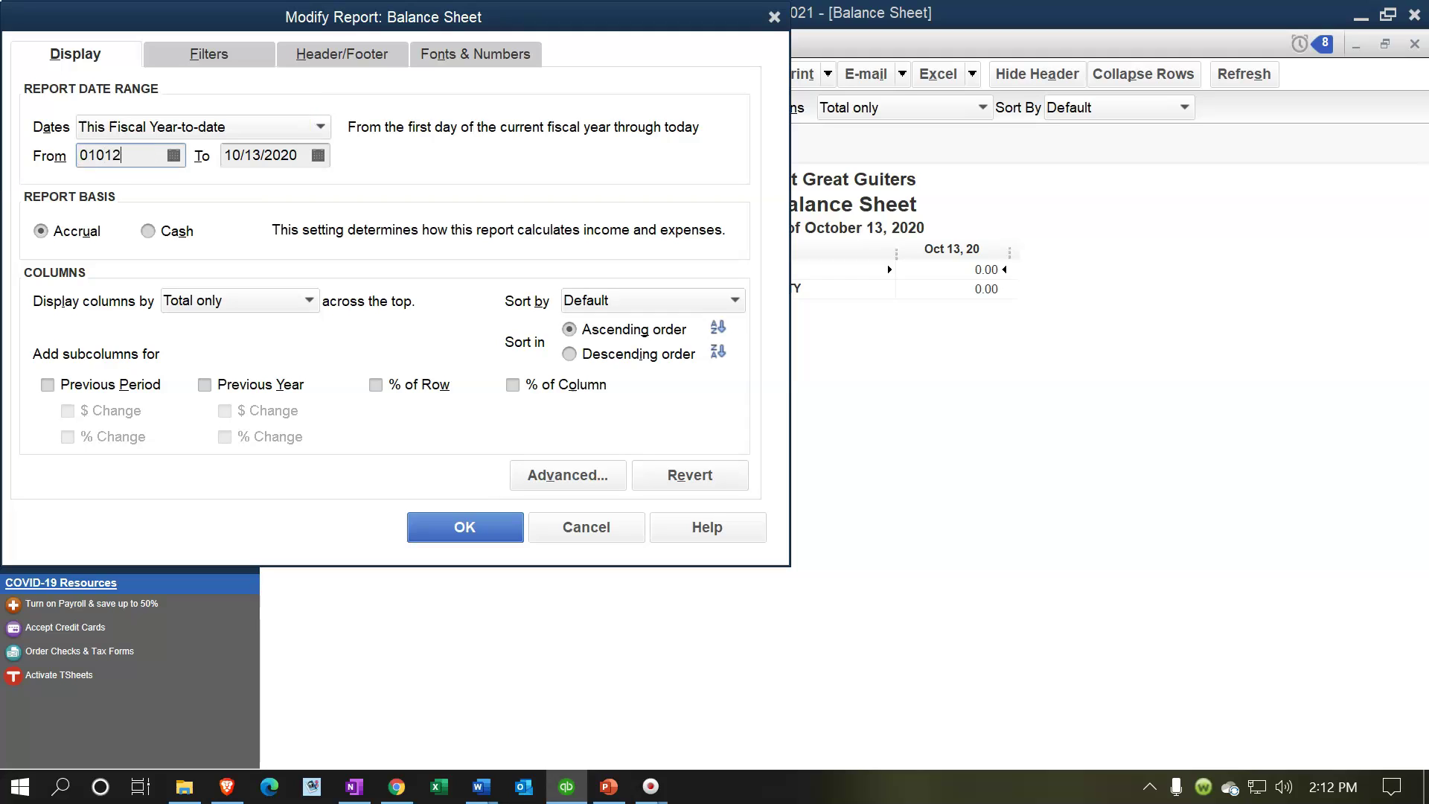
key("Tab")
type("12/31/2021")
key("Tab")
left_click(466, 523)
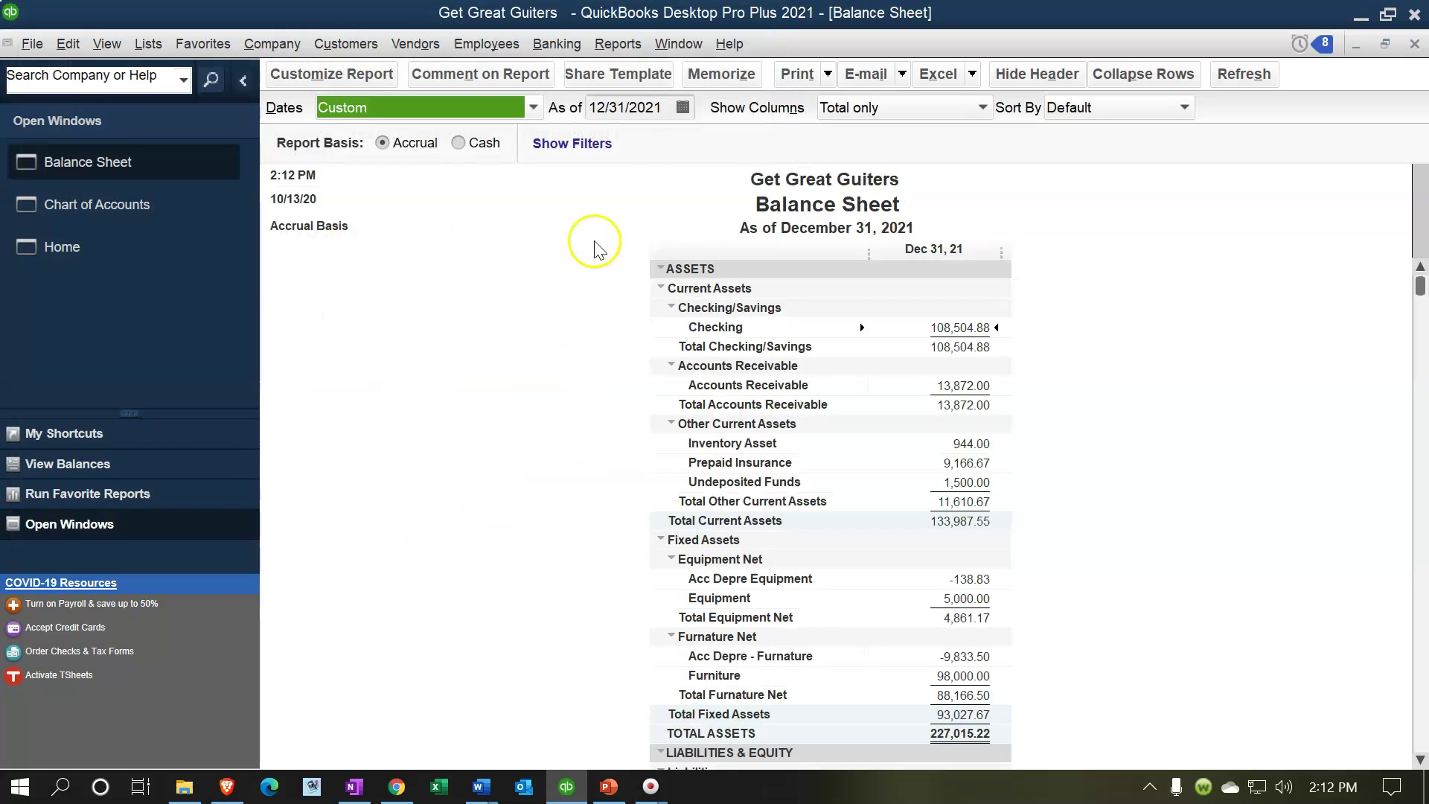
Step: Open the Profit & Loss Standard report and set its date range from 01/01/2021 to 12/31/2021
left_click(625, 48)
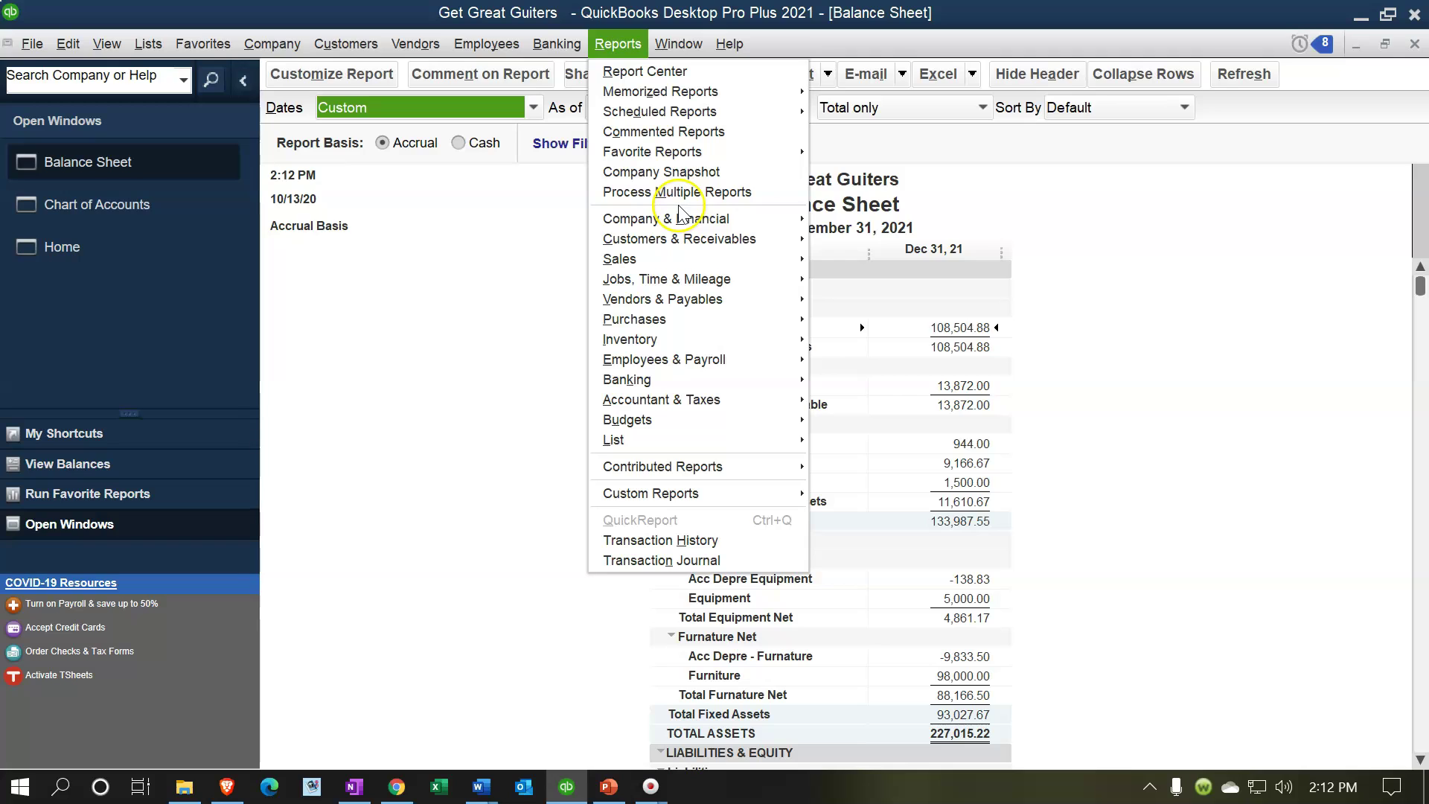
mouse_move(699, 219)
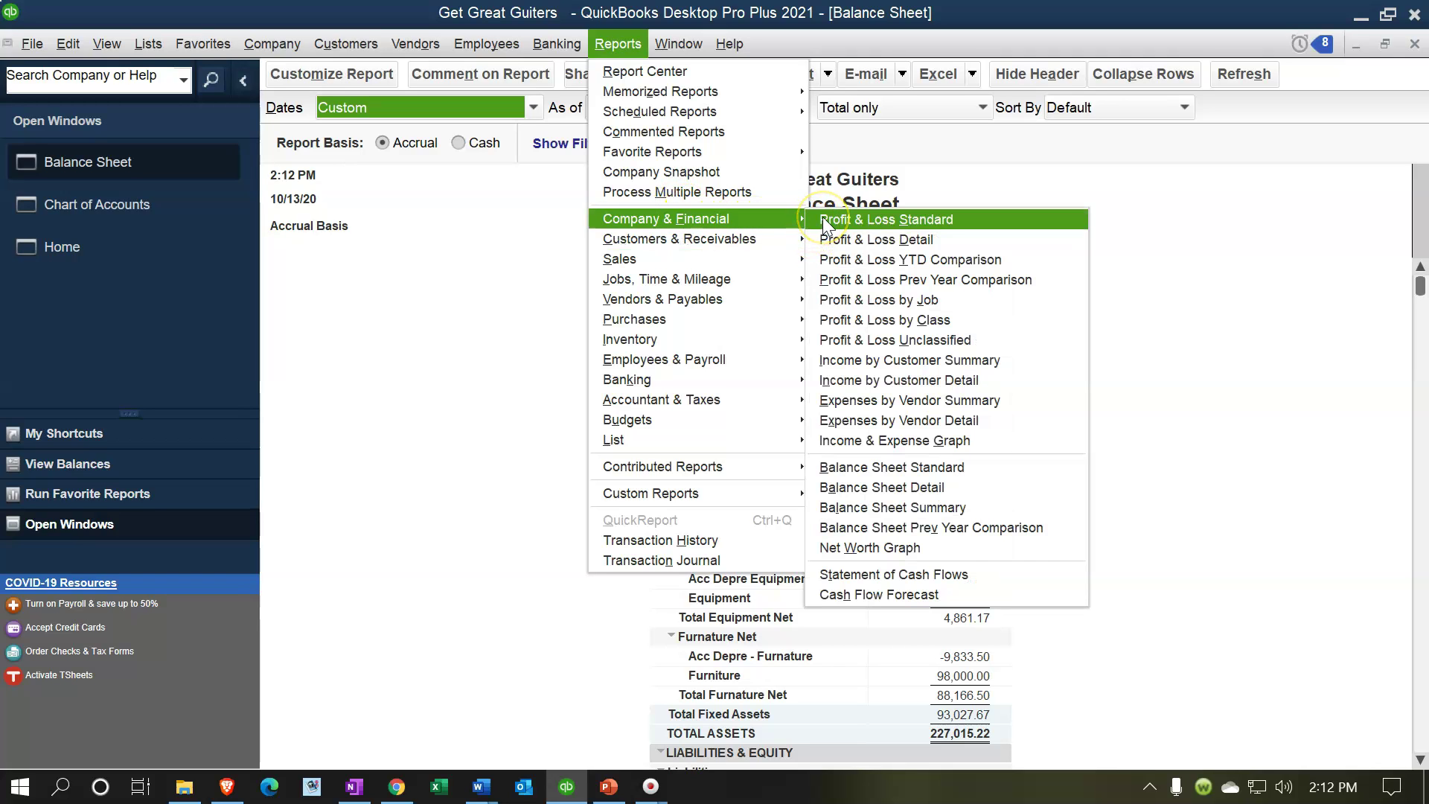
left_click(824, 216)
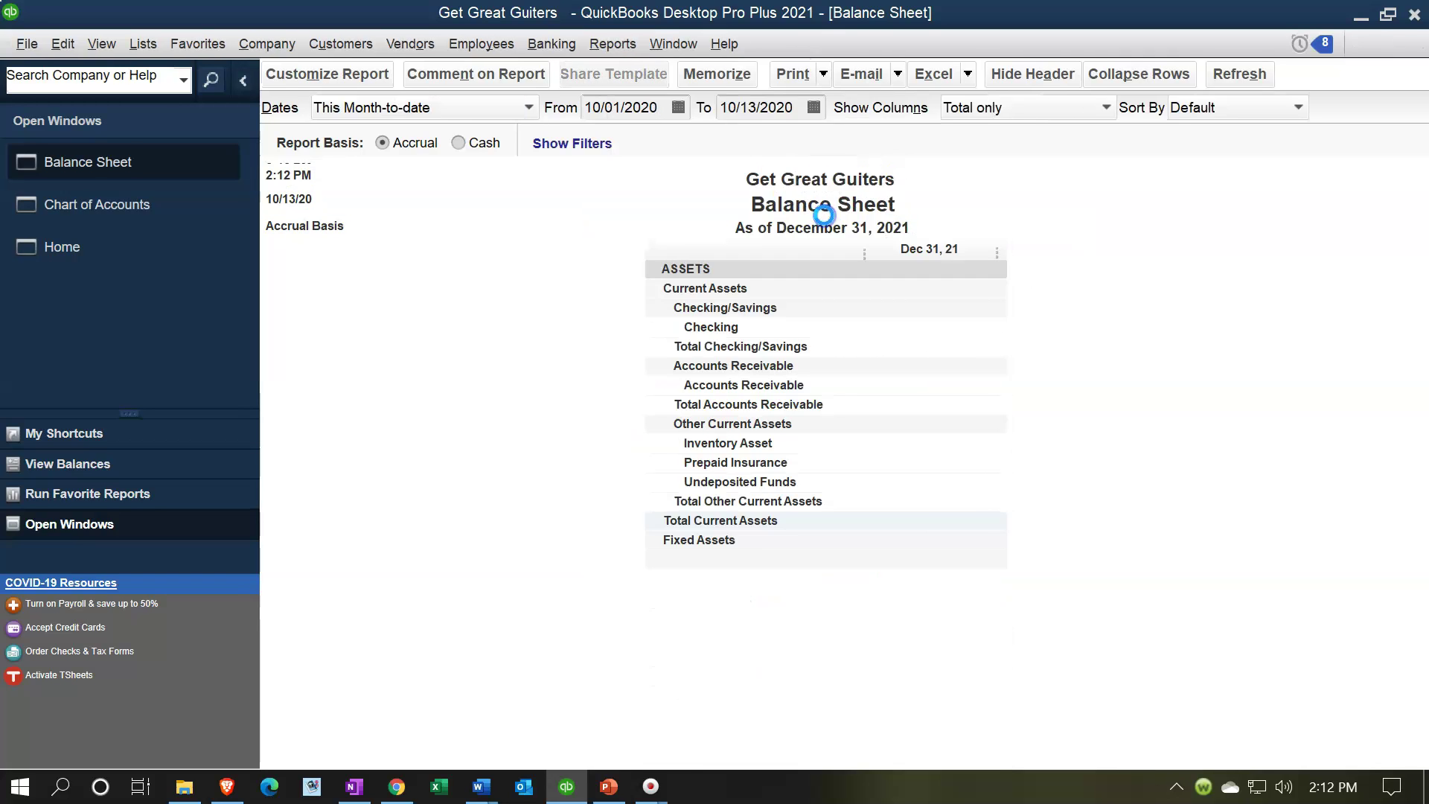
key("Tab")
type("01/01/2021")
key("Tab")
type("123121")
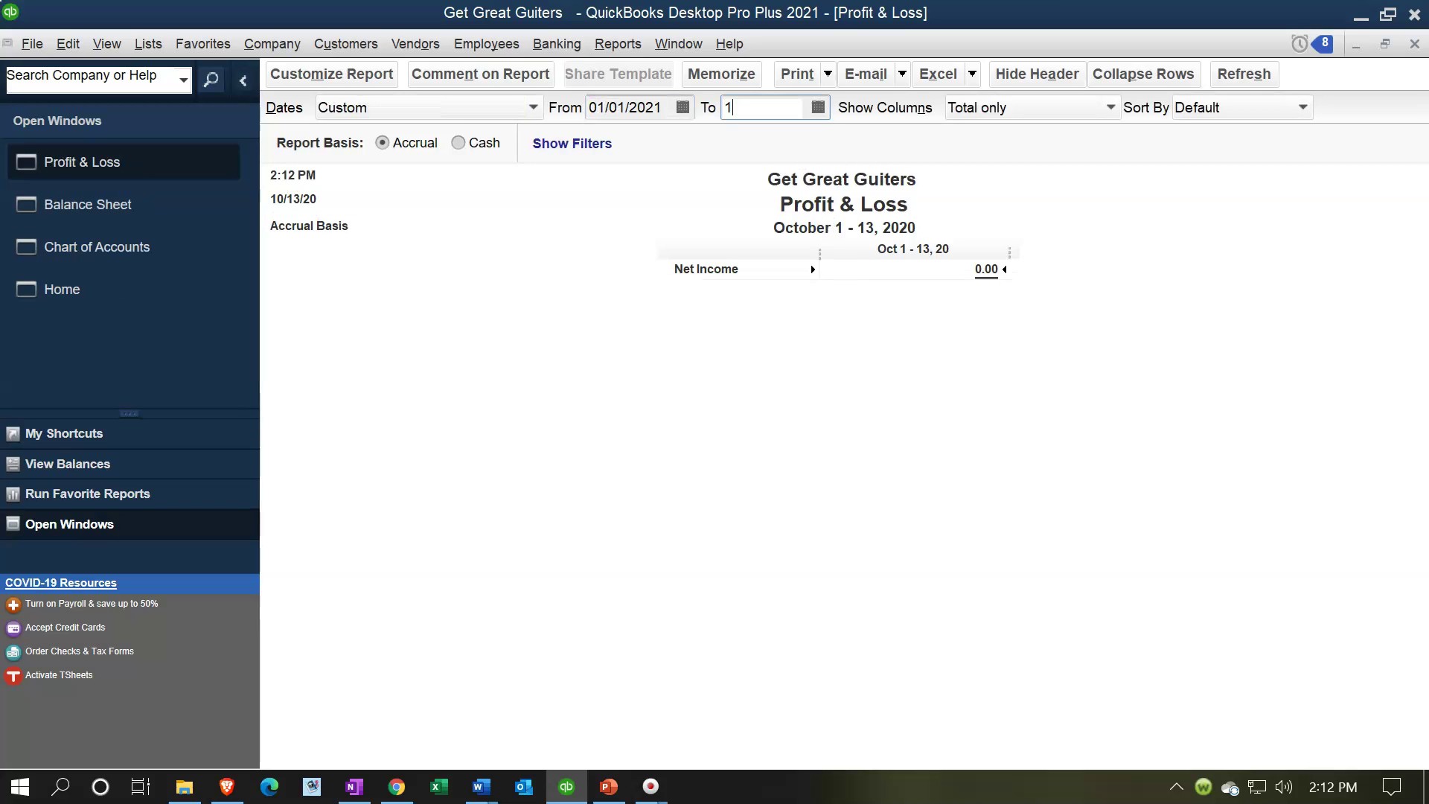
key("Tab")
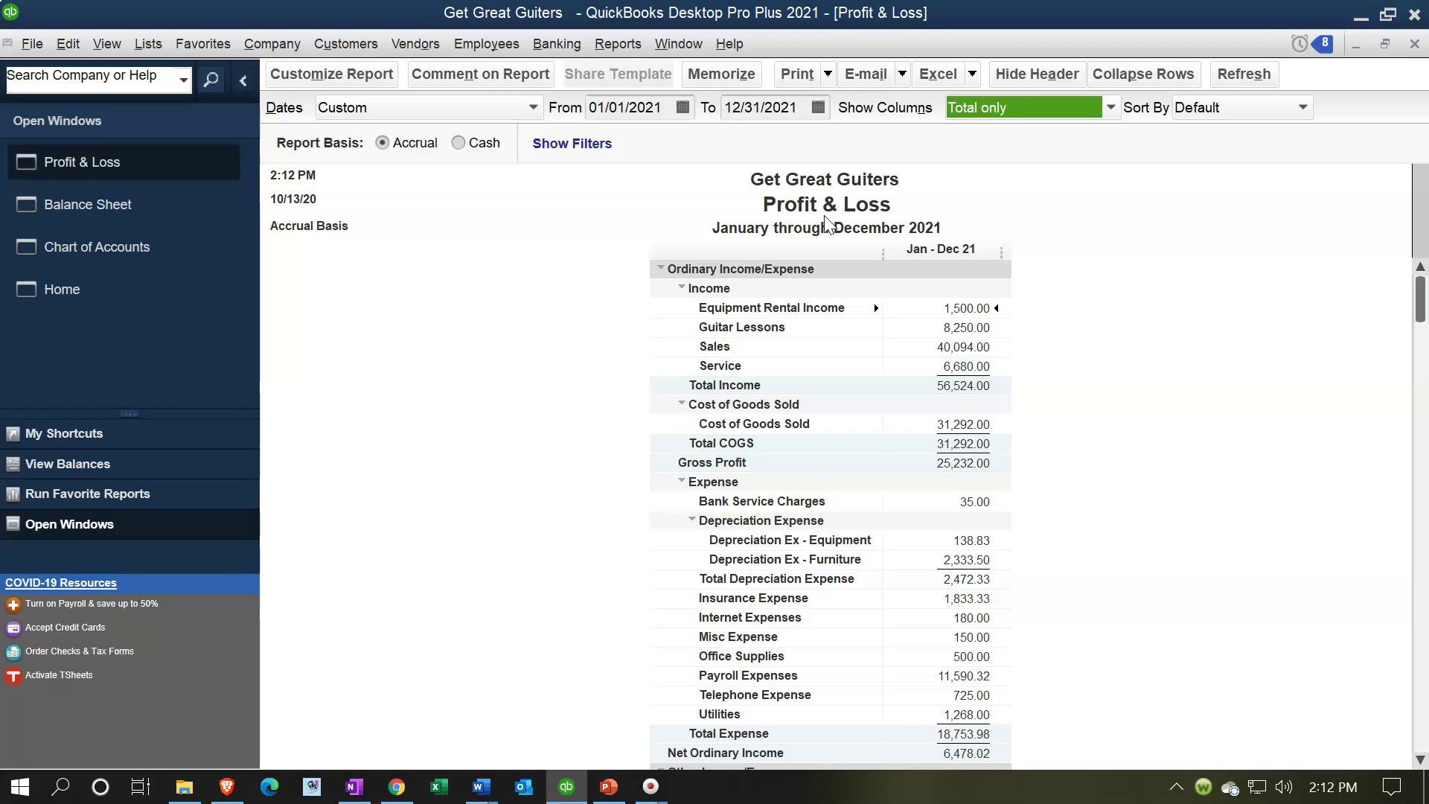
left_click(805, 221)
Step: Open the Trial Balance report from the accountant and taxes reports
left_click(617, 45)
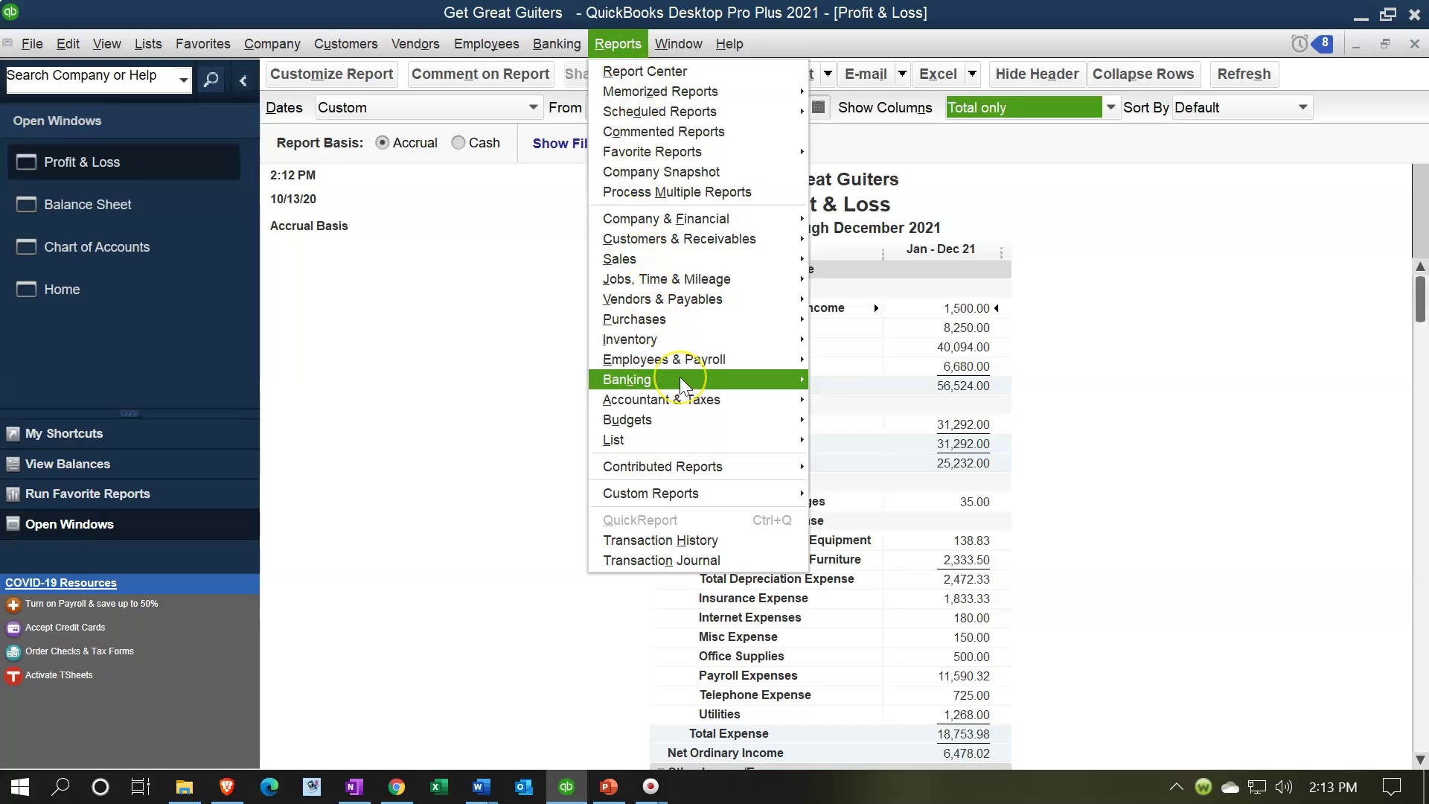
mouse_move(680, 378)
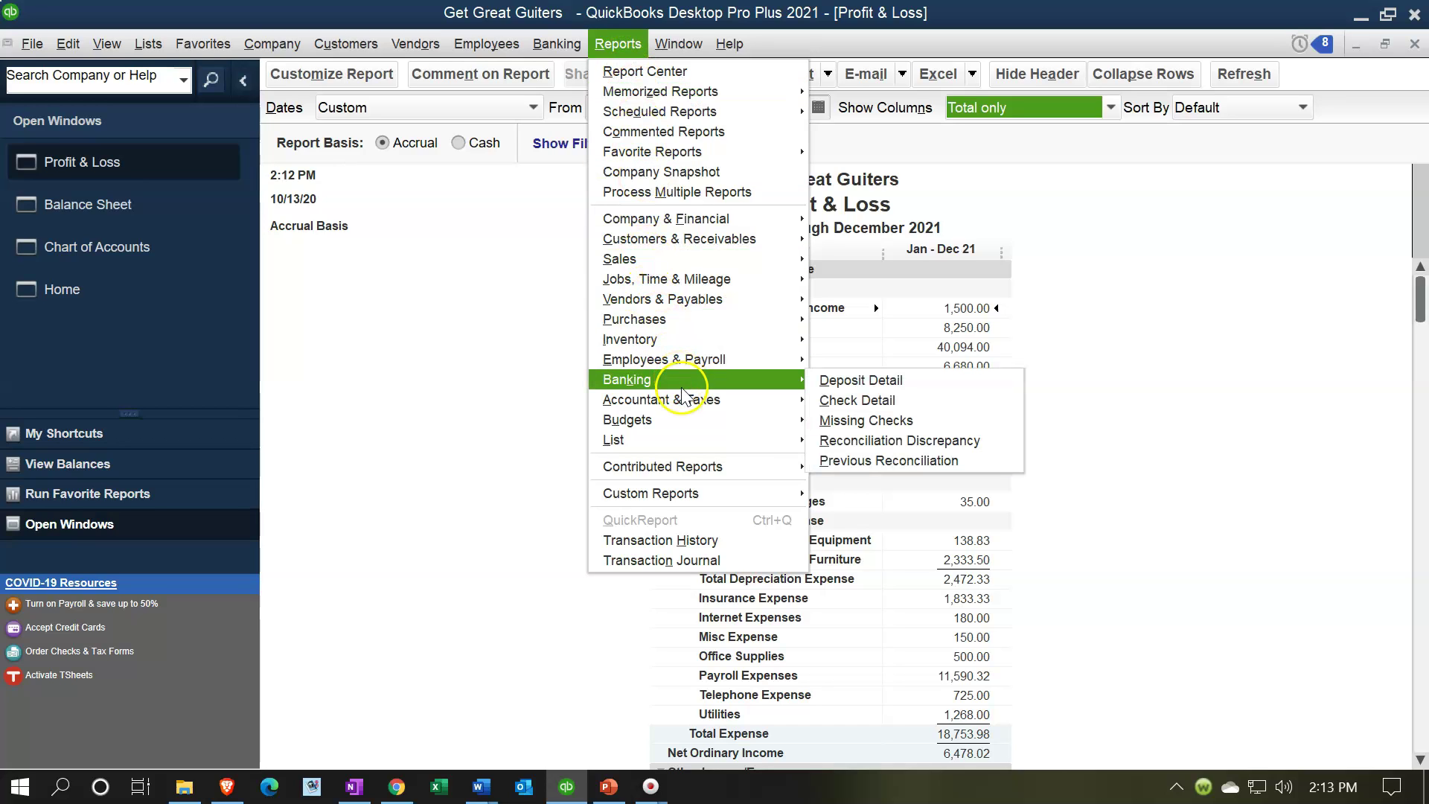
left_click(788, 402)
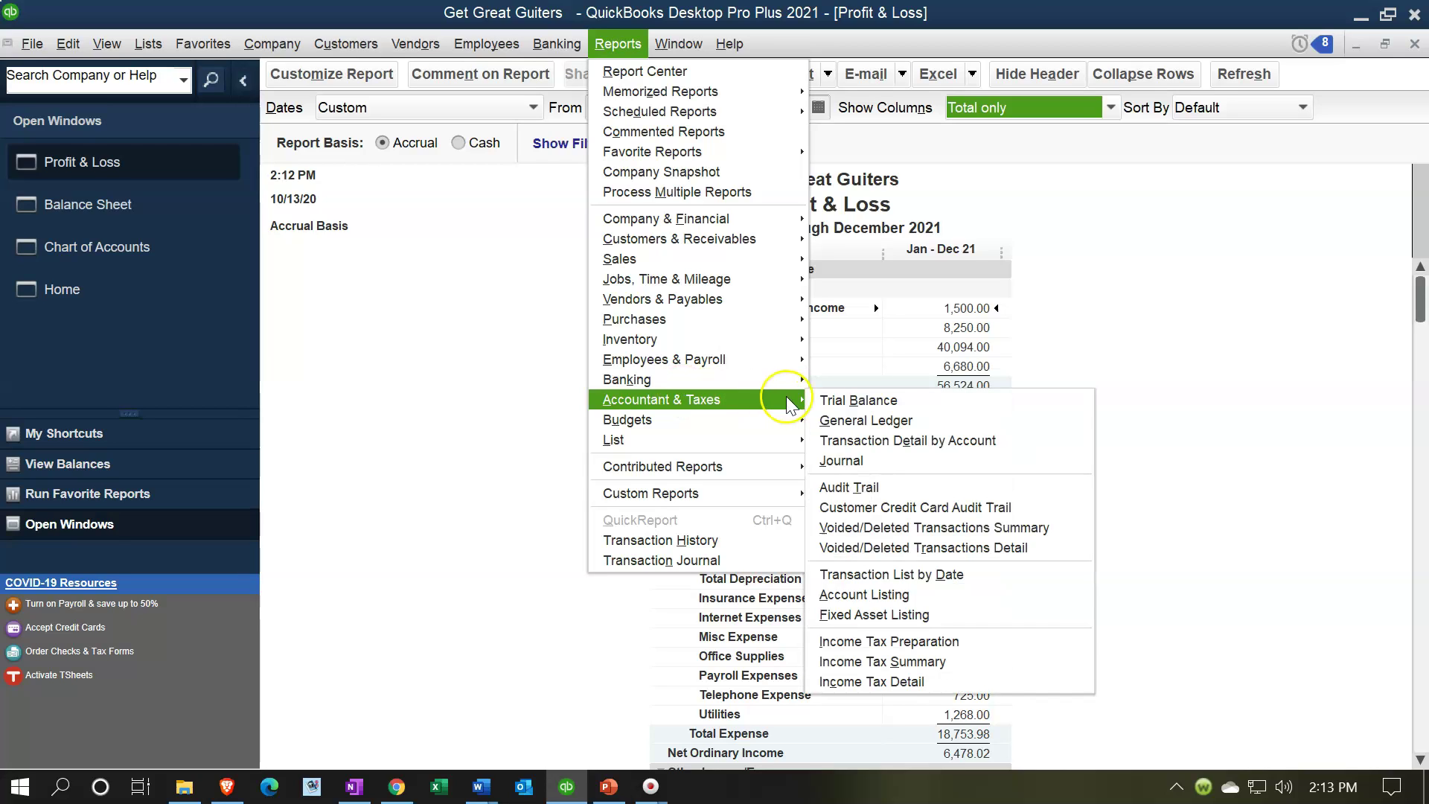
left_click(914, 400)
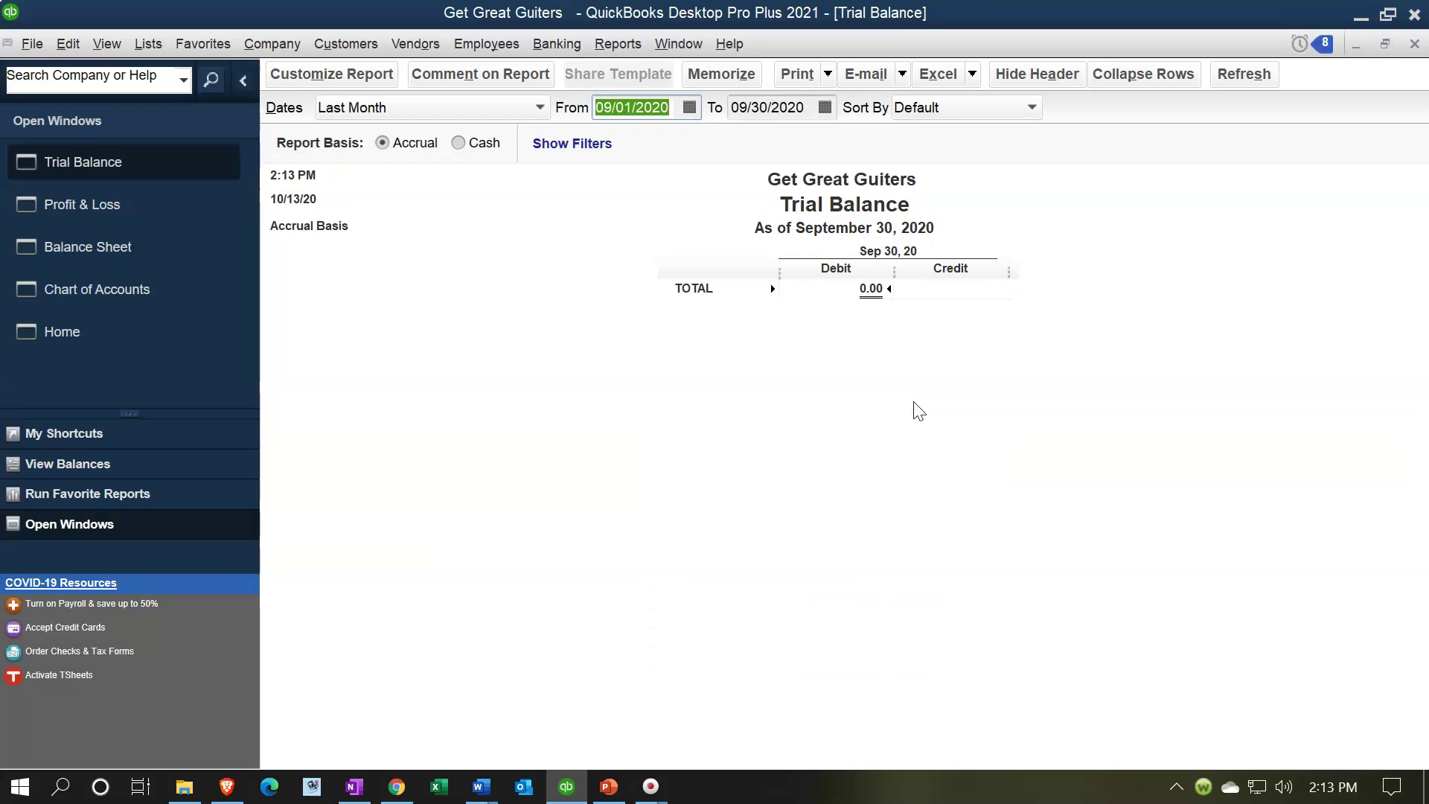
Step: Set the trial balance's date range from 01/01/2021 to 12/31/2021 and look through its list of accounts
type("123")
key("BackSpace")
key("BackSpace")
key("BackSpace")
type("010121")
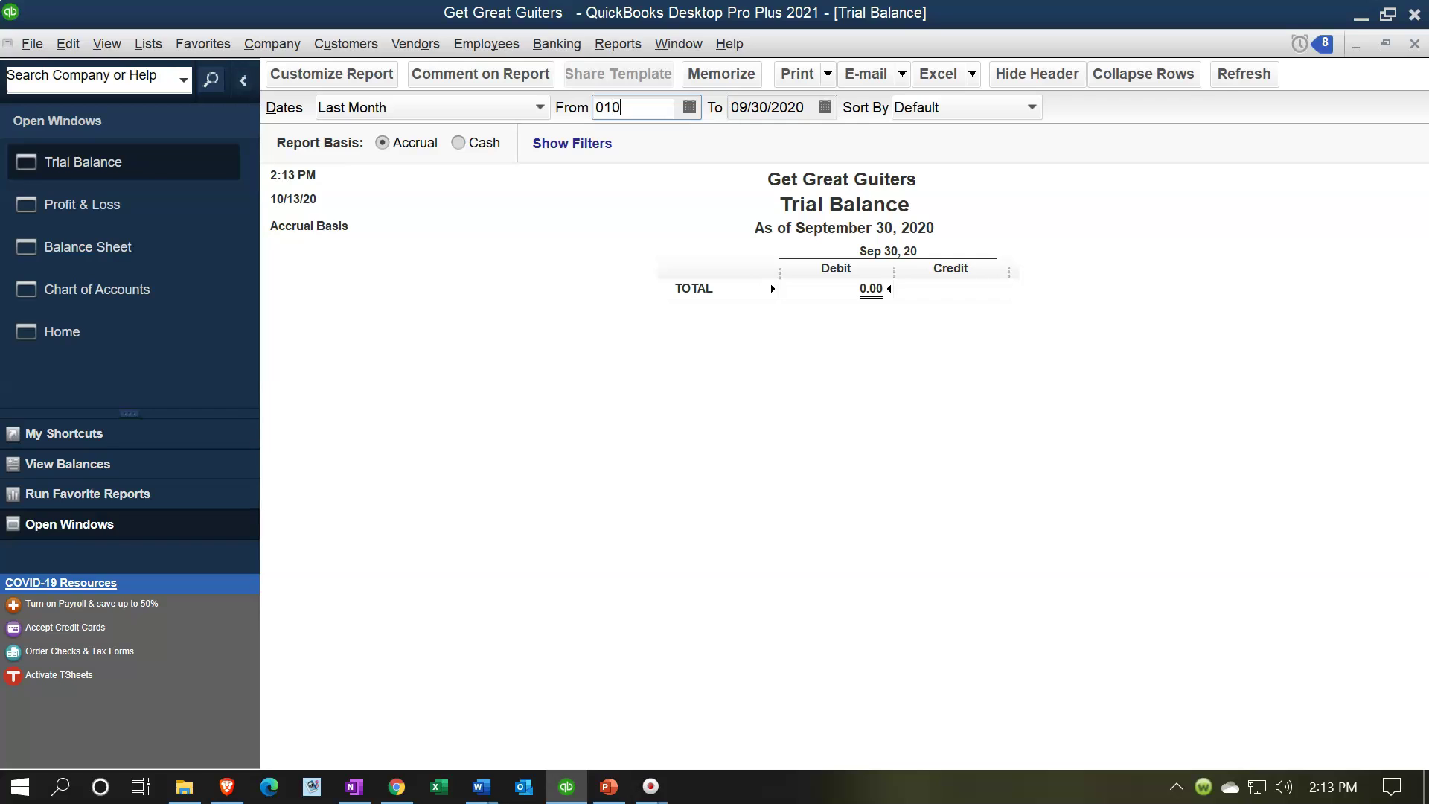
key("Tab")
type("123121")
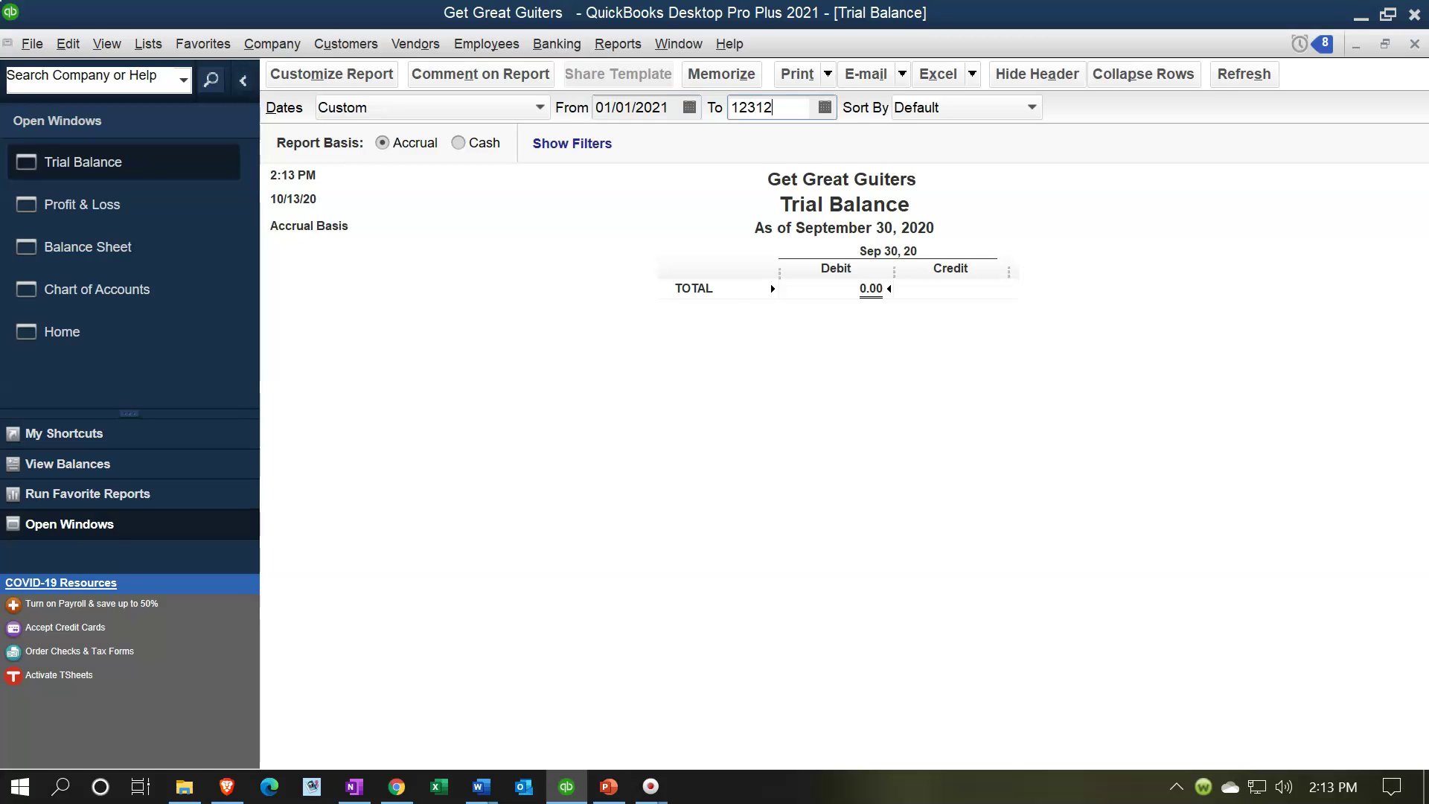
key("Tab")
scroll(767, 513, "down", 5)
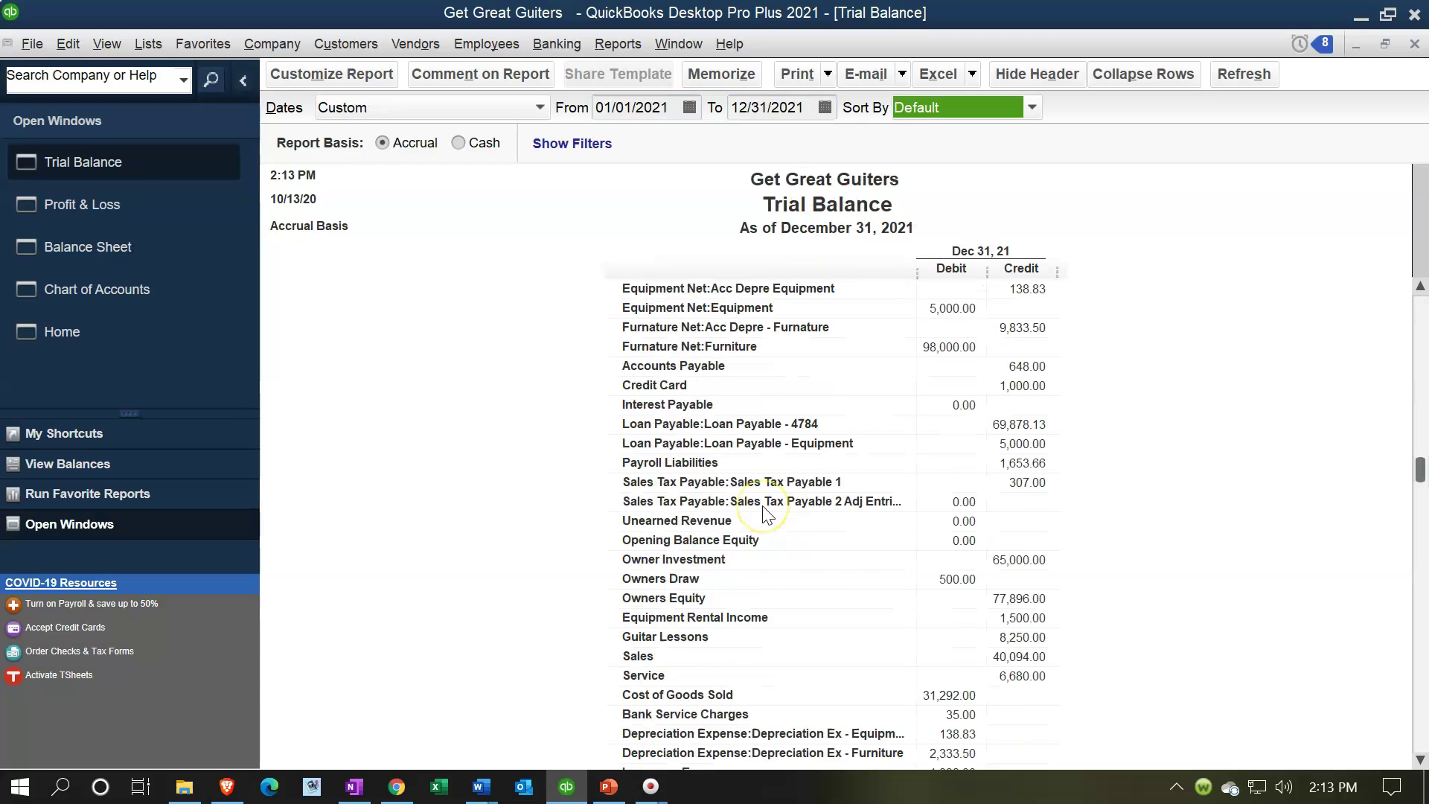
scroll(767, 514, "down", 1)
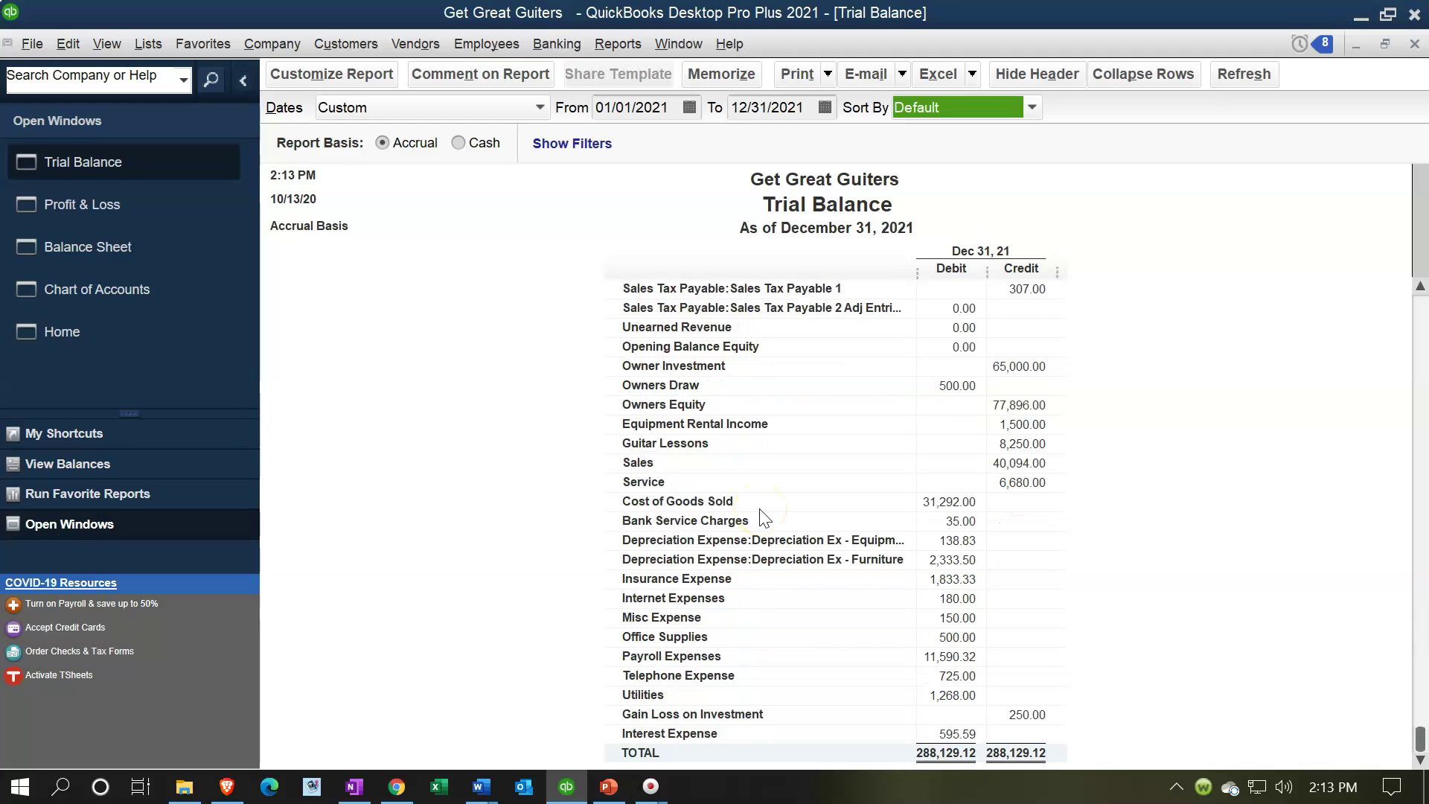
scroll(763, 512, "up", 5)
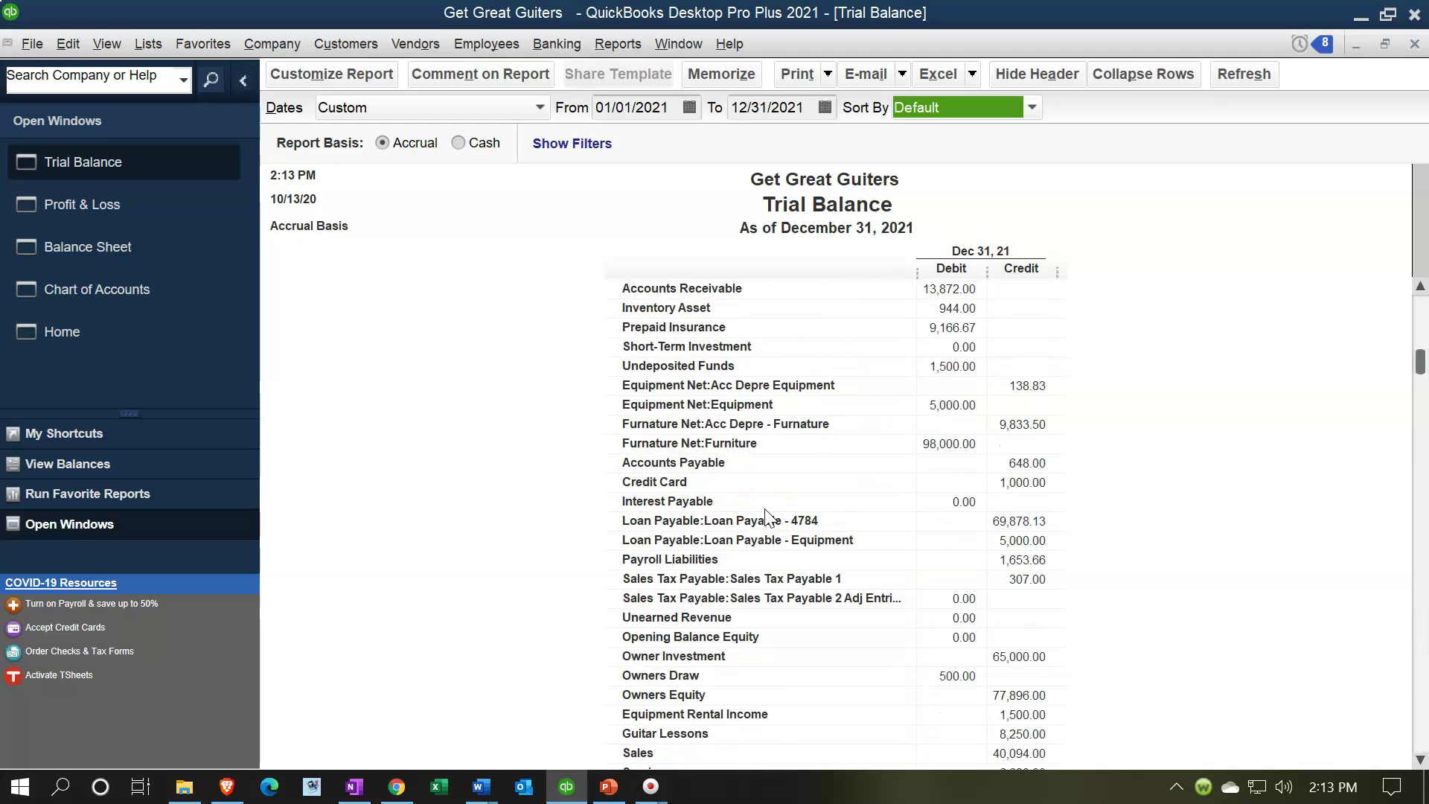
left_click(964, 351)
Step: Switch to the open balance sheet and collapse its Assets and Liabilities & Equity sections
left_click(104, 244)
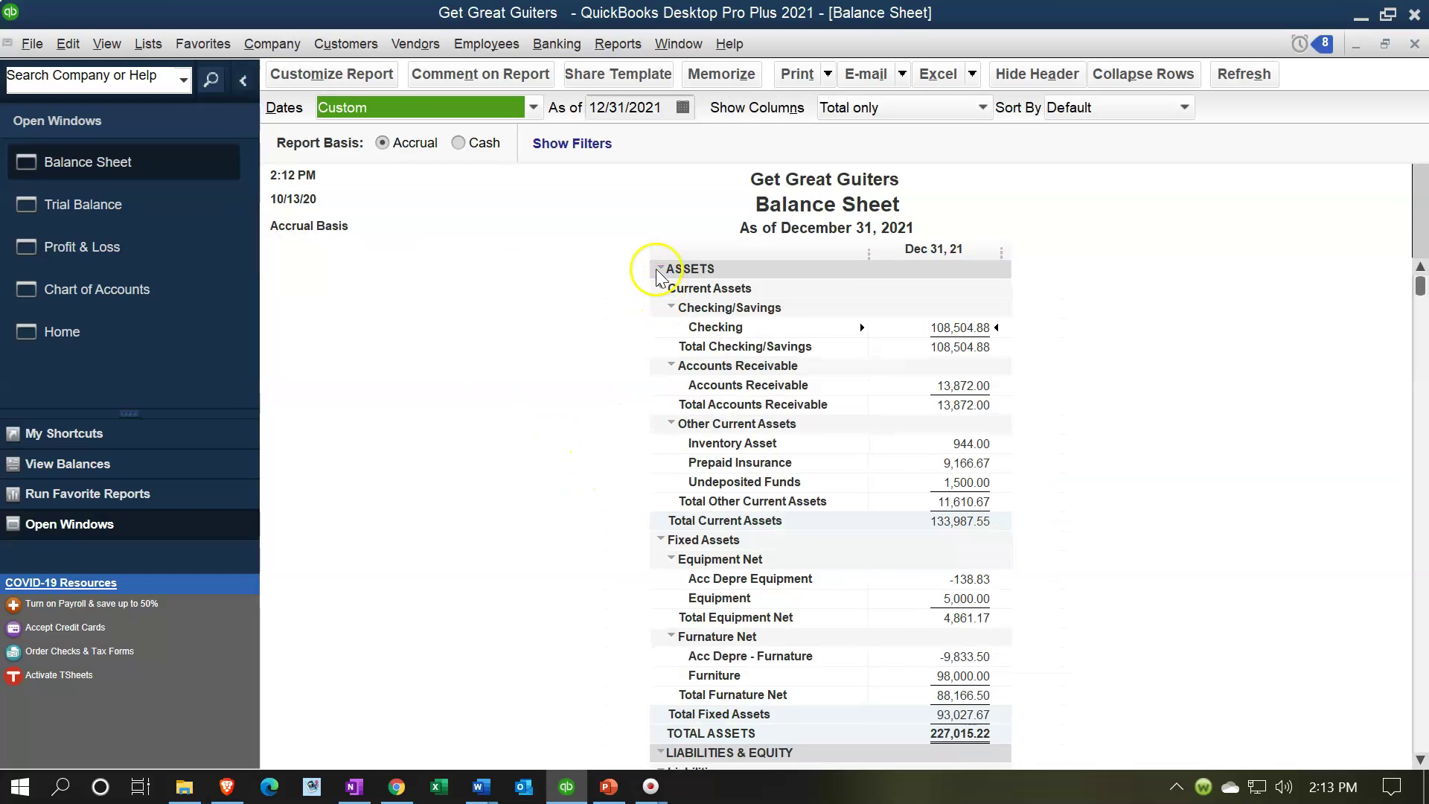
left_click(661, 270)
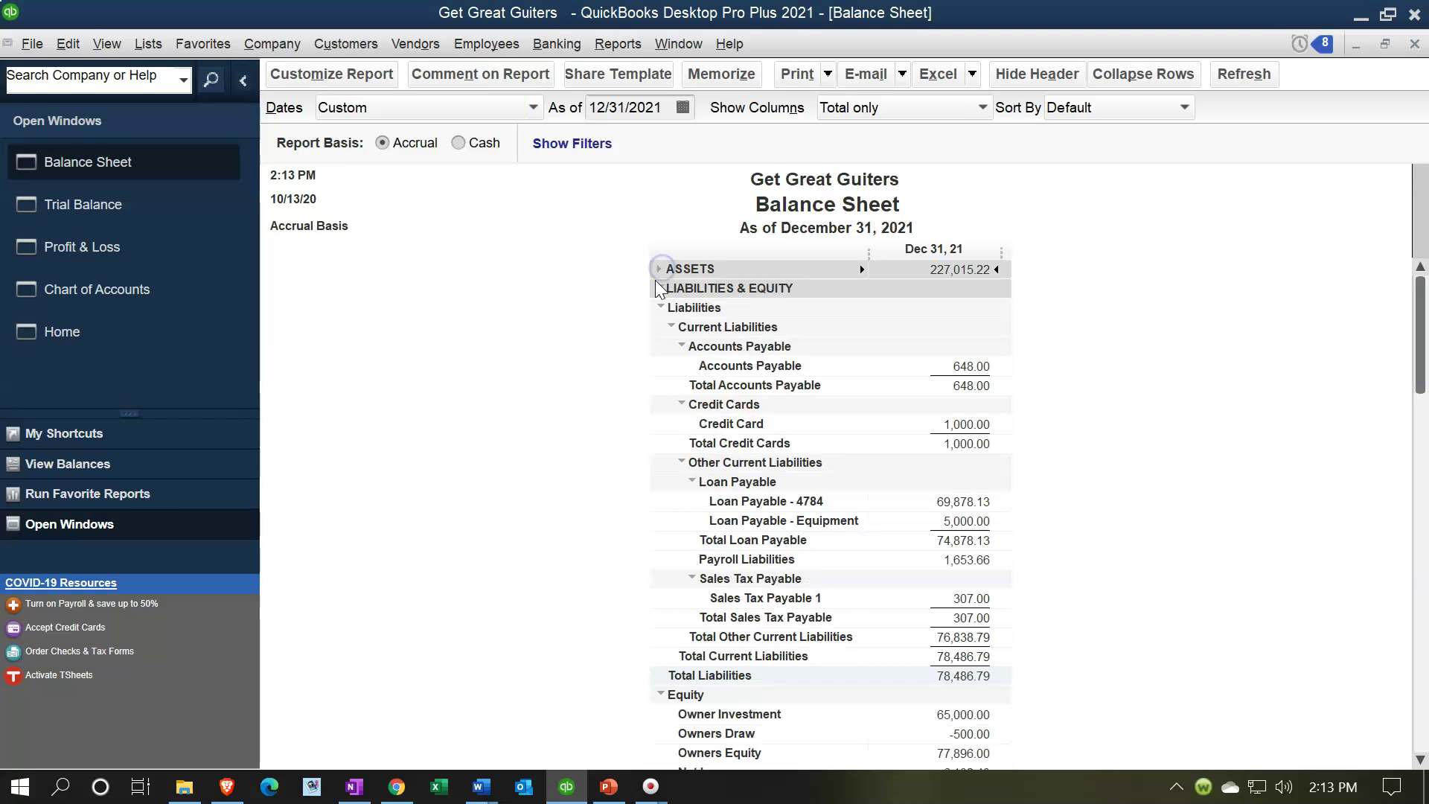
left_click(660, 289)
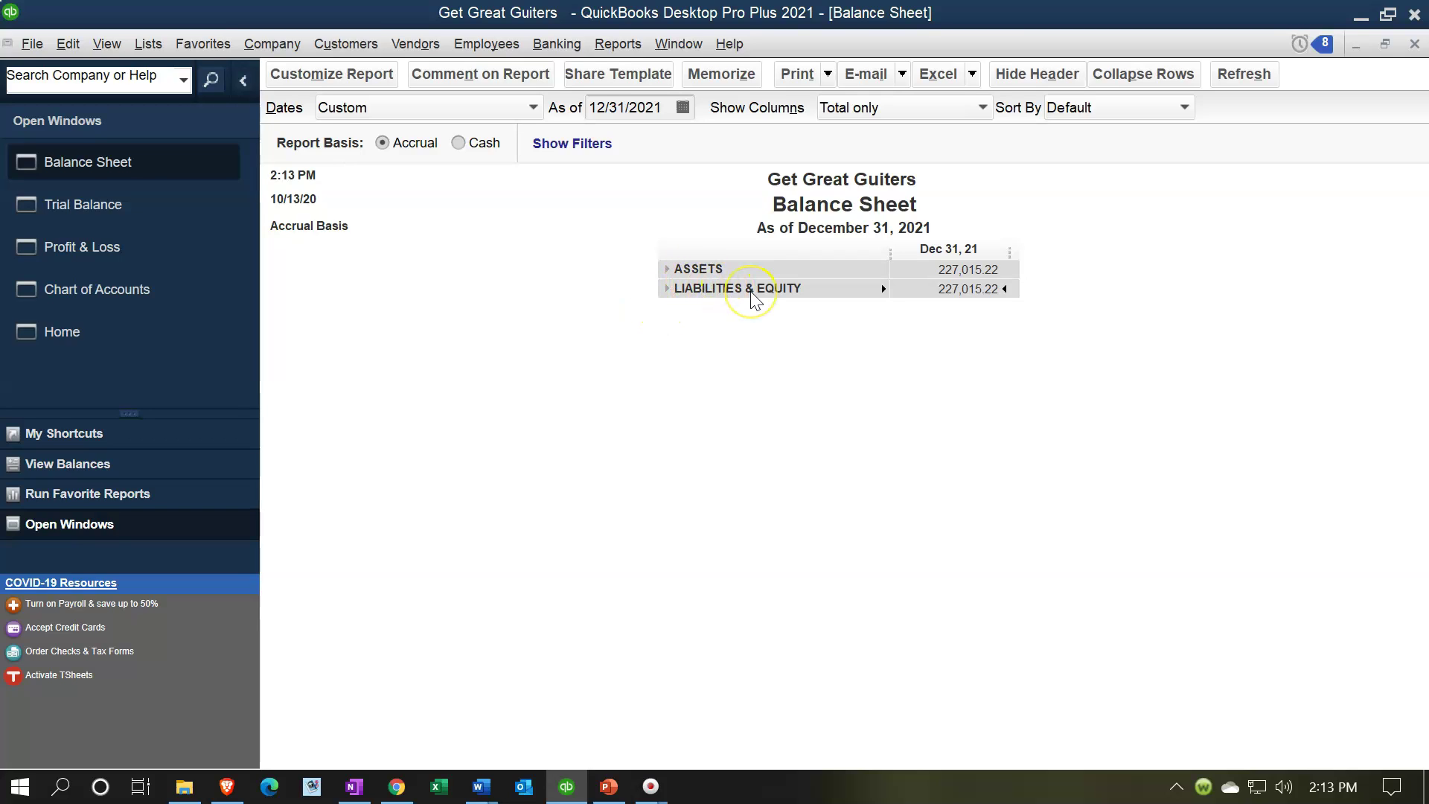
Step: Collapse Ordinary Income/Expense and Other Income/Expense in the Profit & Loss report and compare it with the collapsed balance sheet
left_click(132, 266)
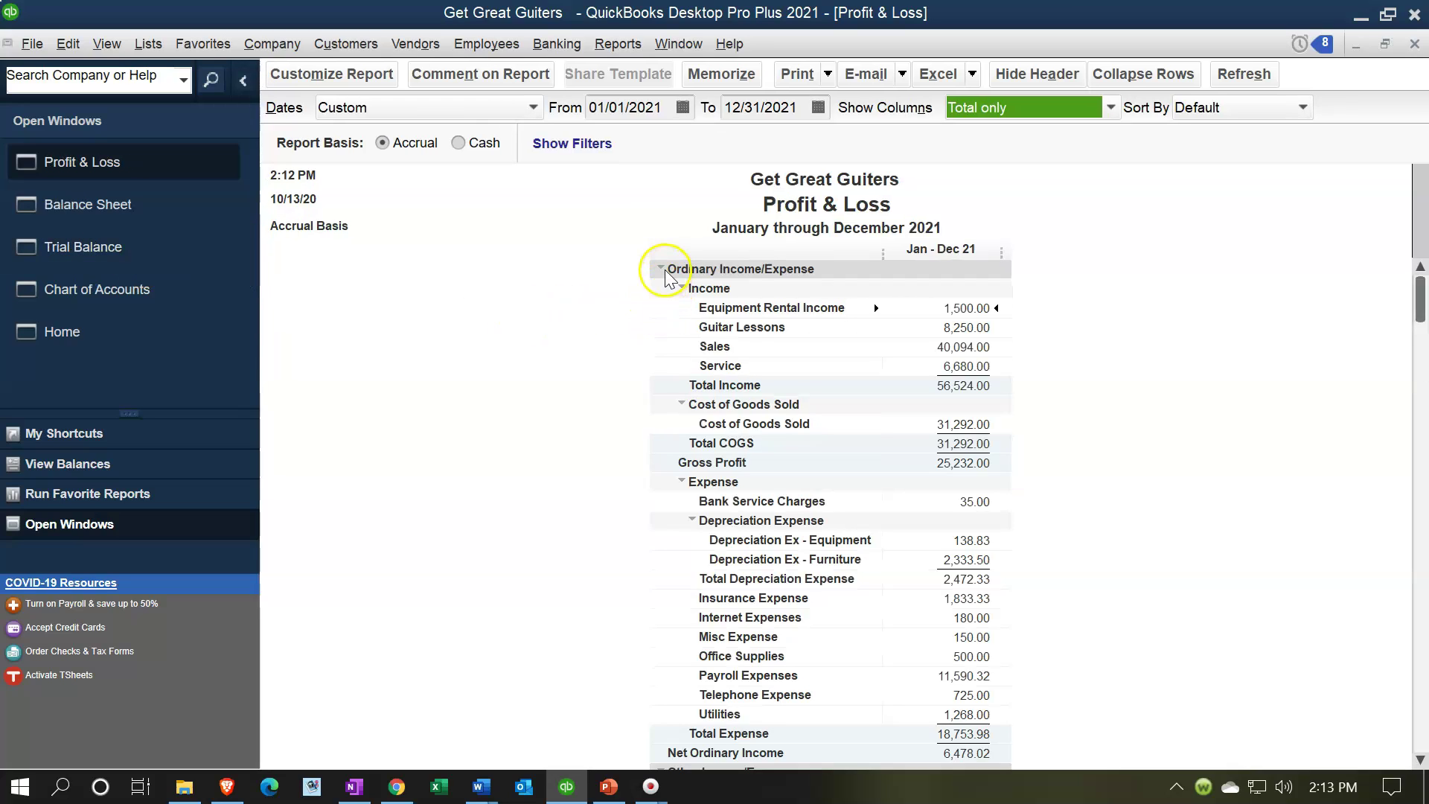
left_click(661, 269)
left_click(665, 289)
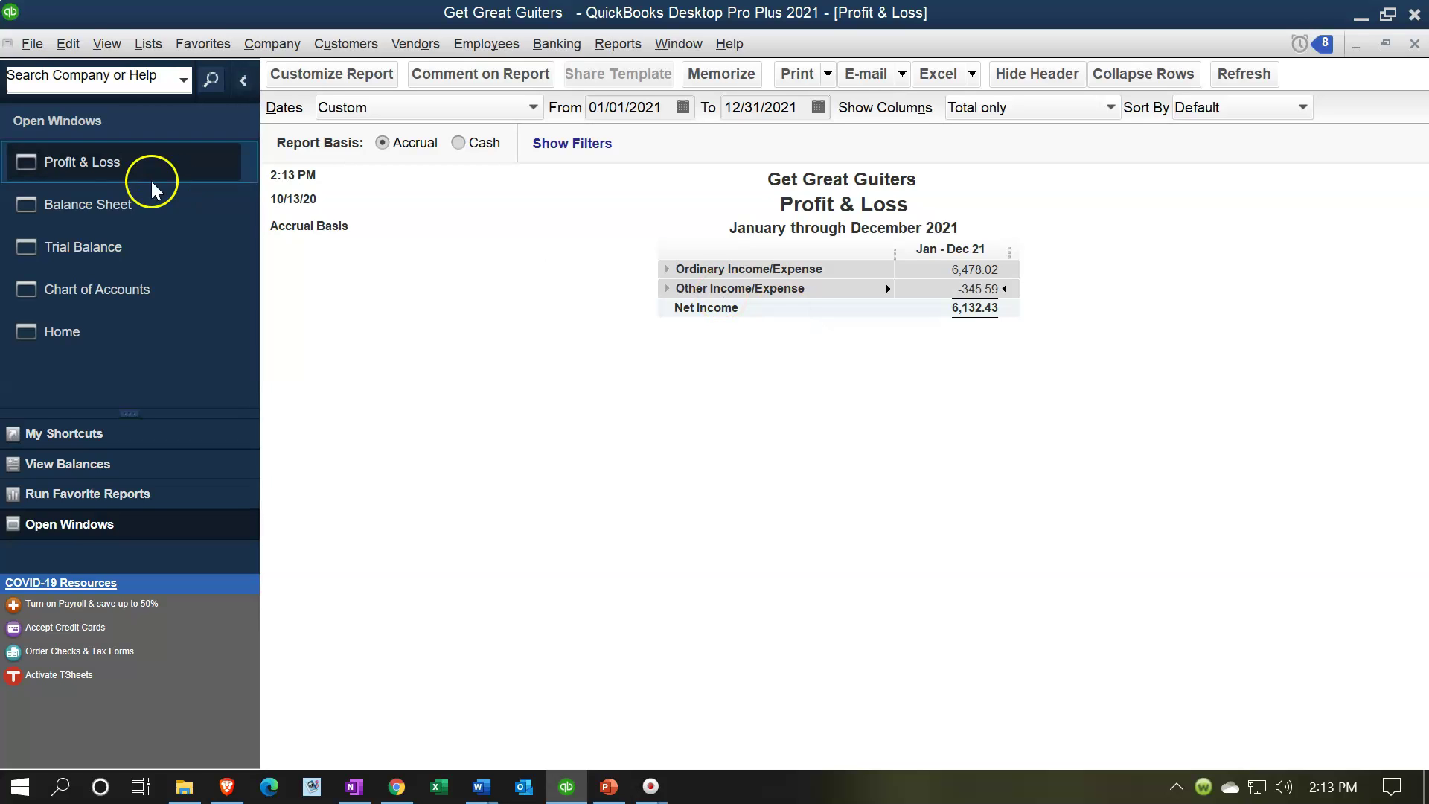
left_click(123, 204)
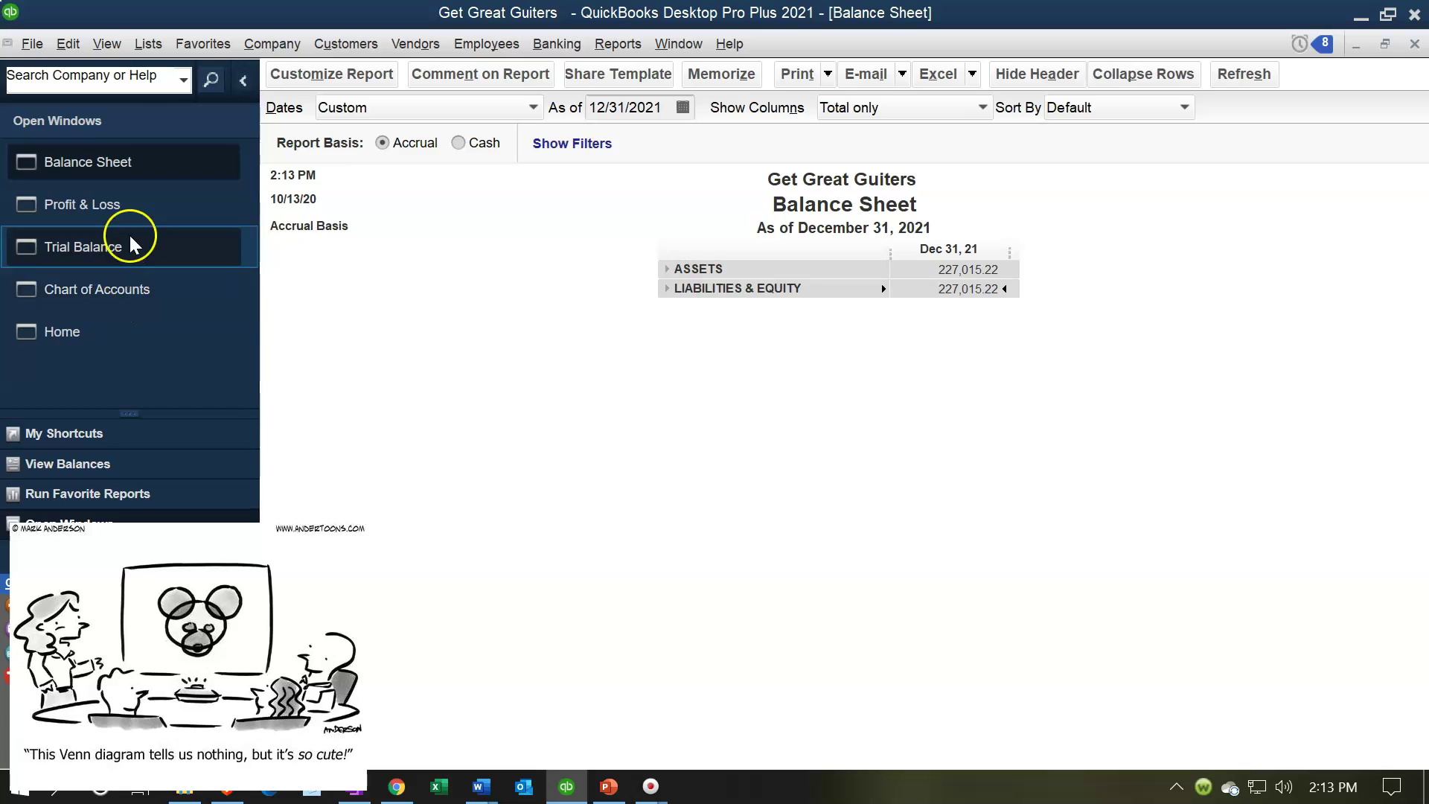
left_click(129, 207)
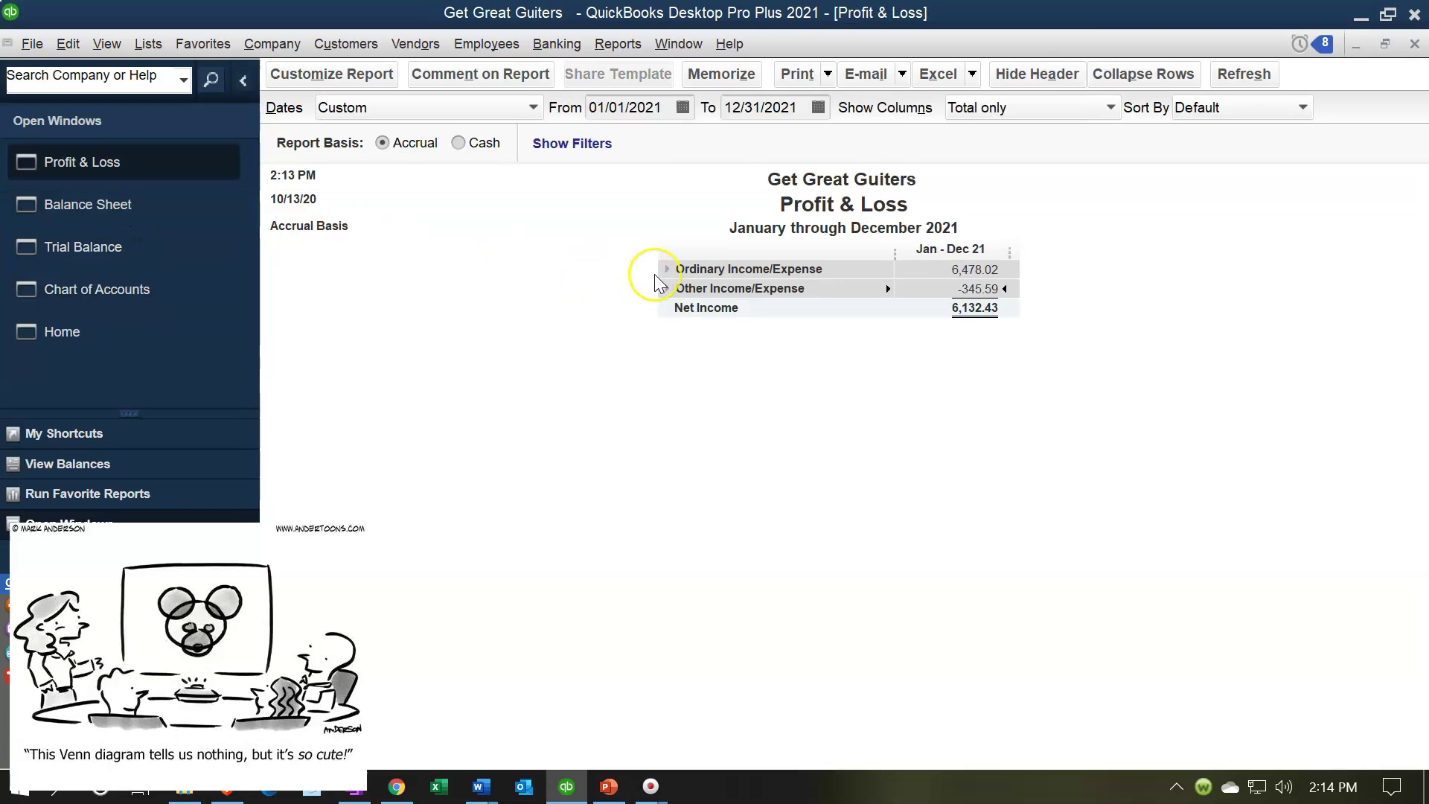
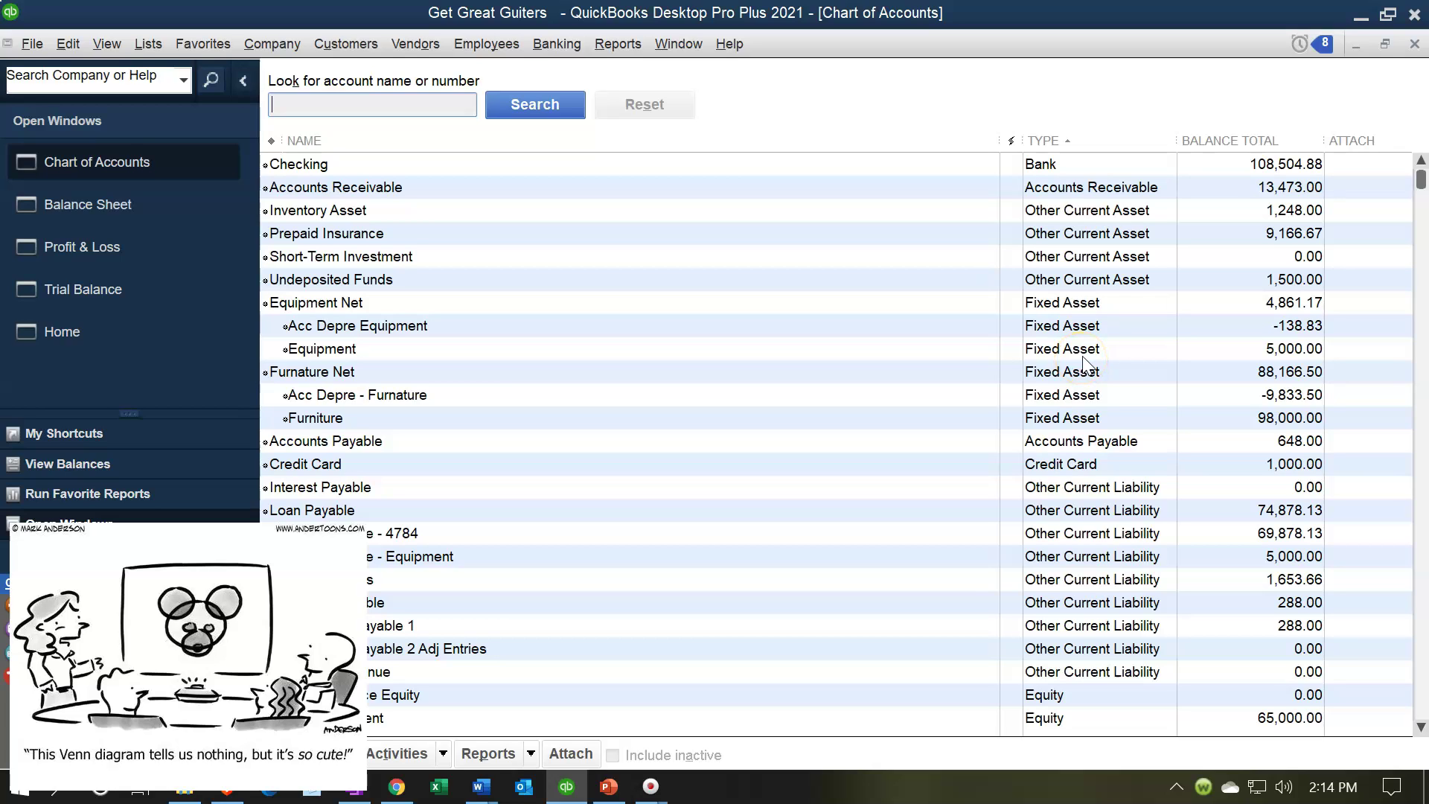
Step: Return to the balance sheet and expand Assets, keeping the Current Assets and Fixed Assets groups collapsed
left_click(93, 212)
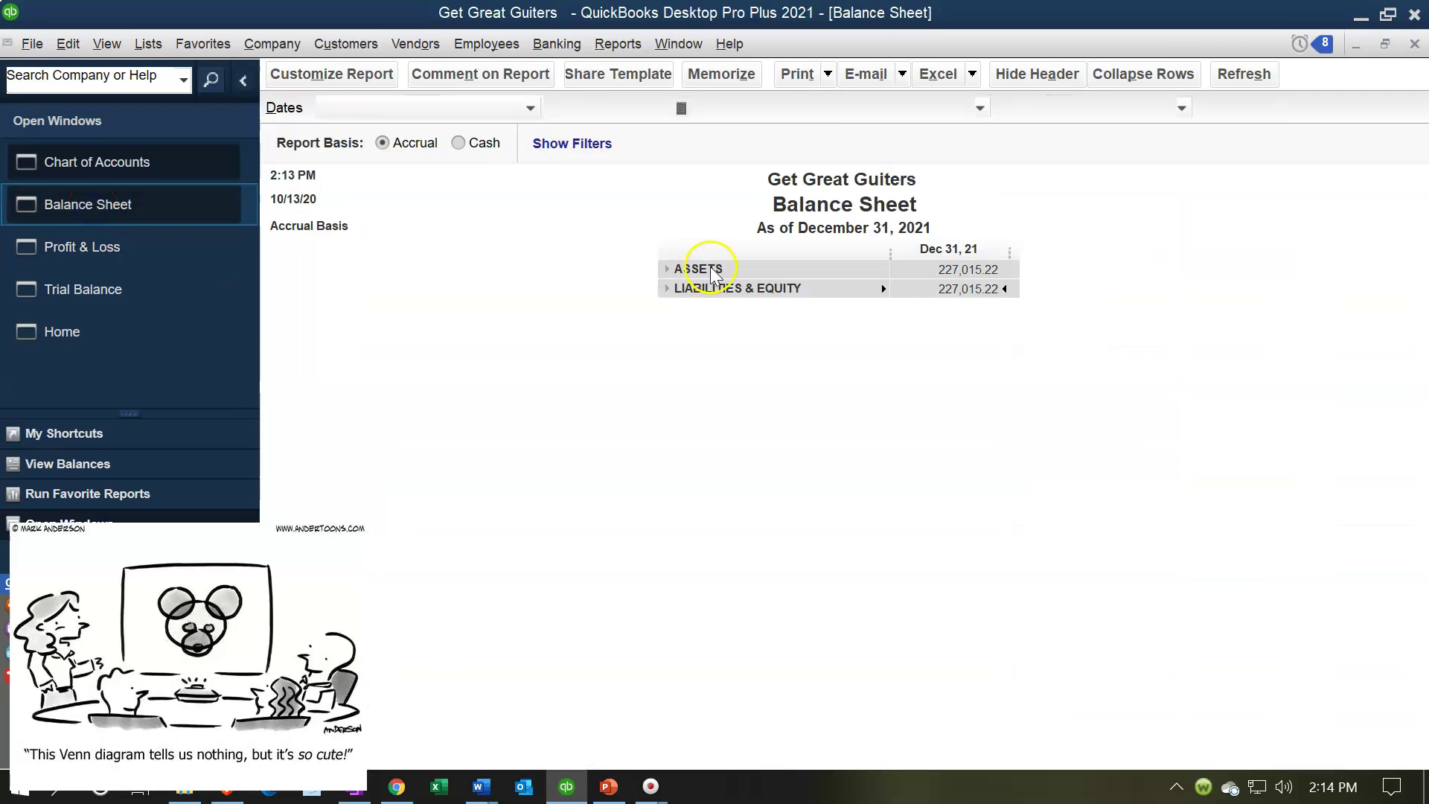
left_click(668, 269)
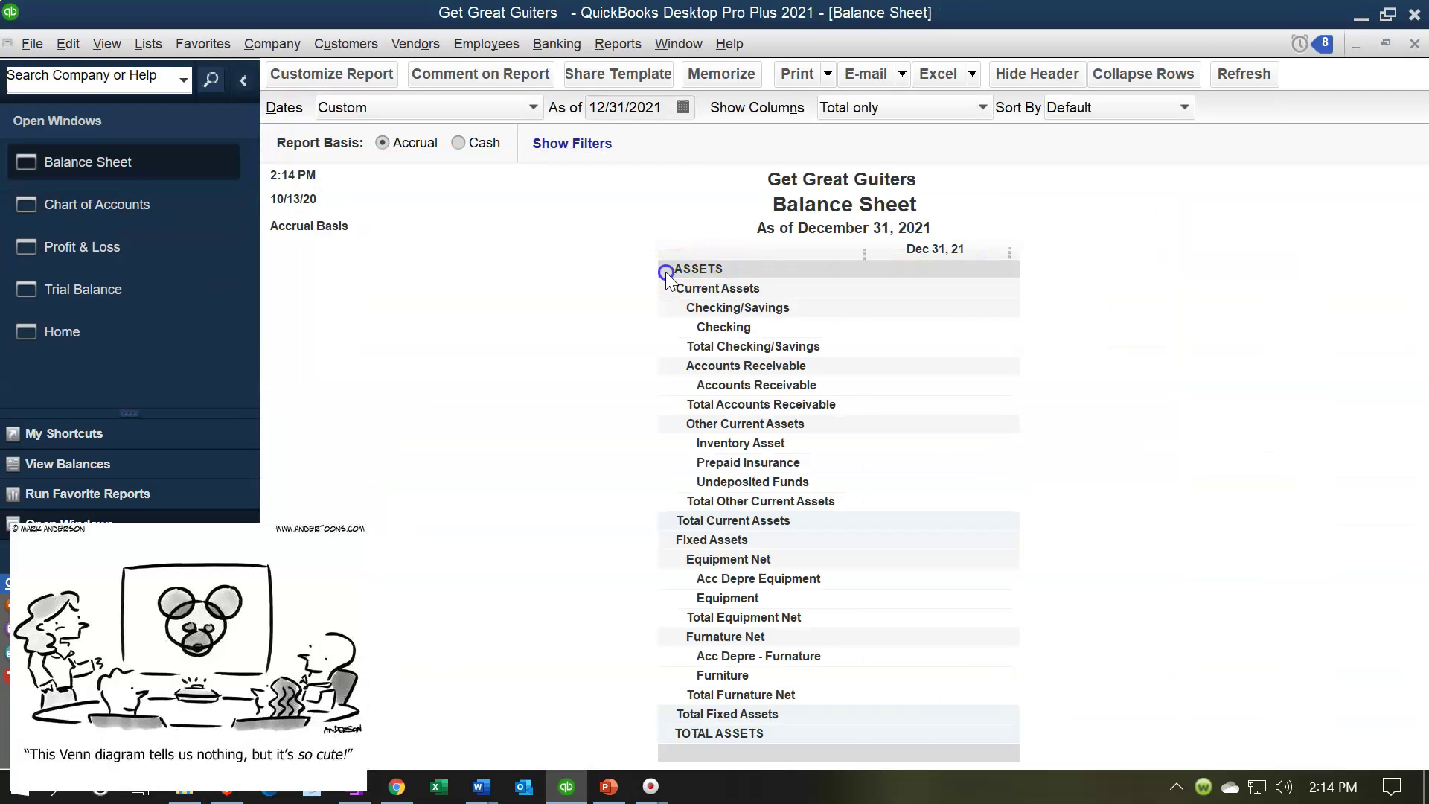
left_click(678, 289)
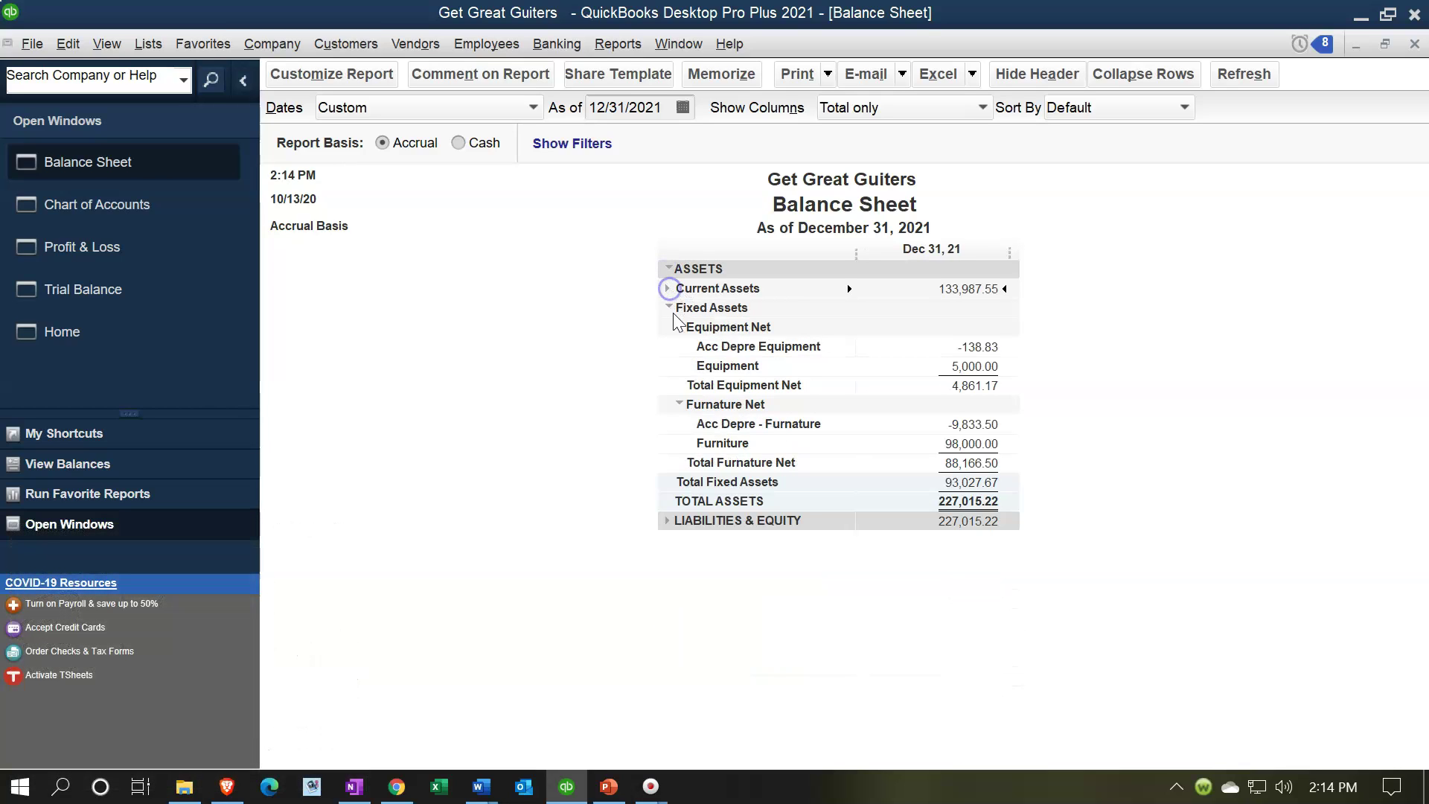
left_click(669, 307)
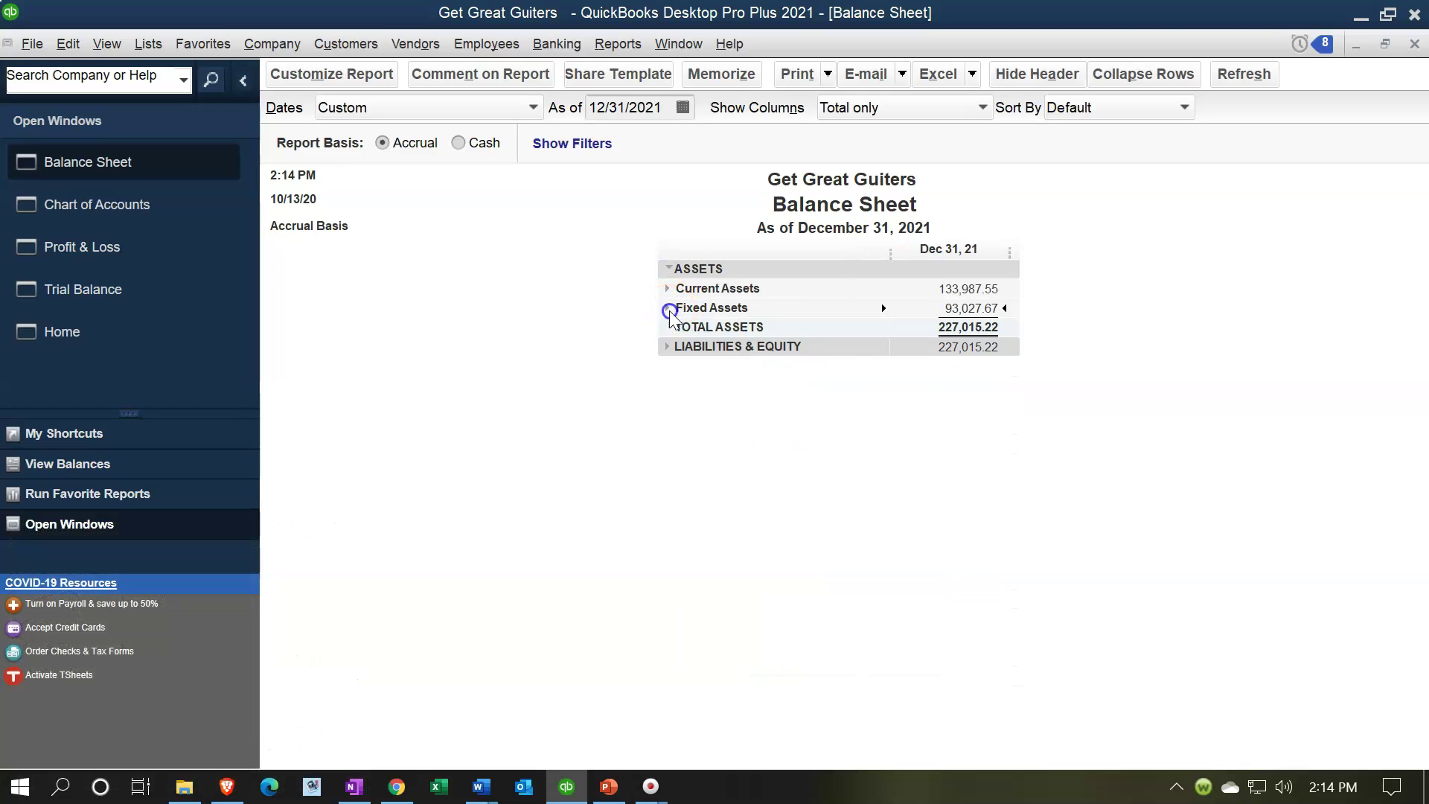
Step: Expand Current Assets and collapse its Checking/Savings, Accounts Receivable and Other Current Assets subgroups
left_click(667, 288)
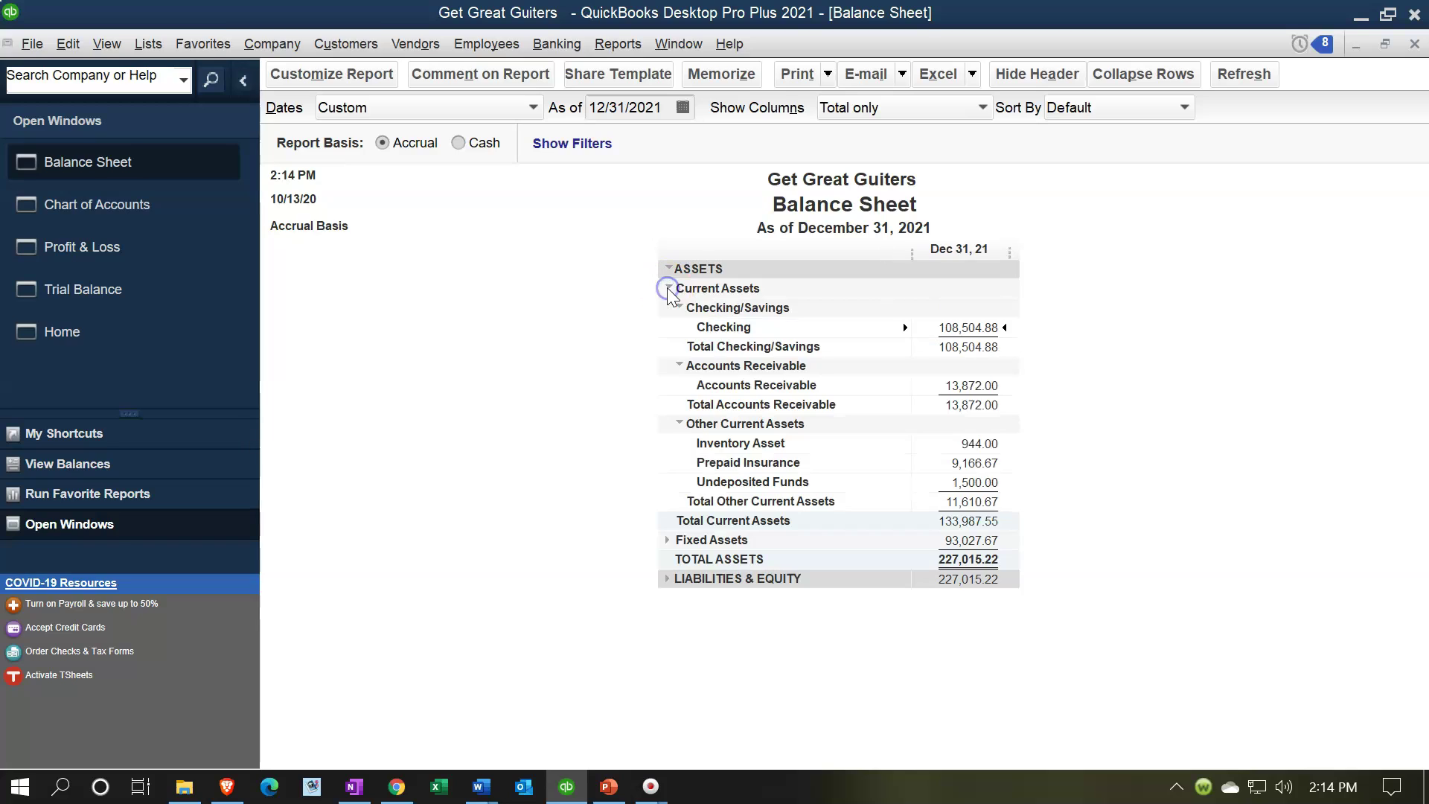
left_click(680, 308)
left_click(679, 328)
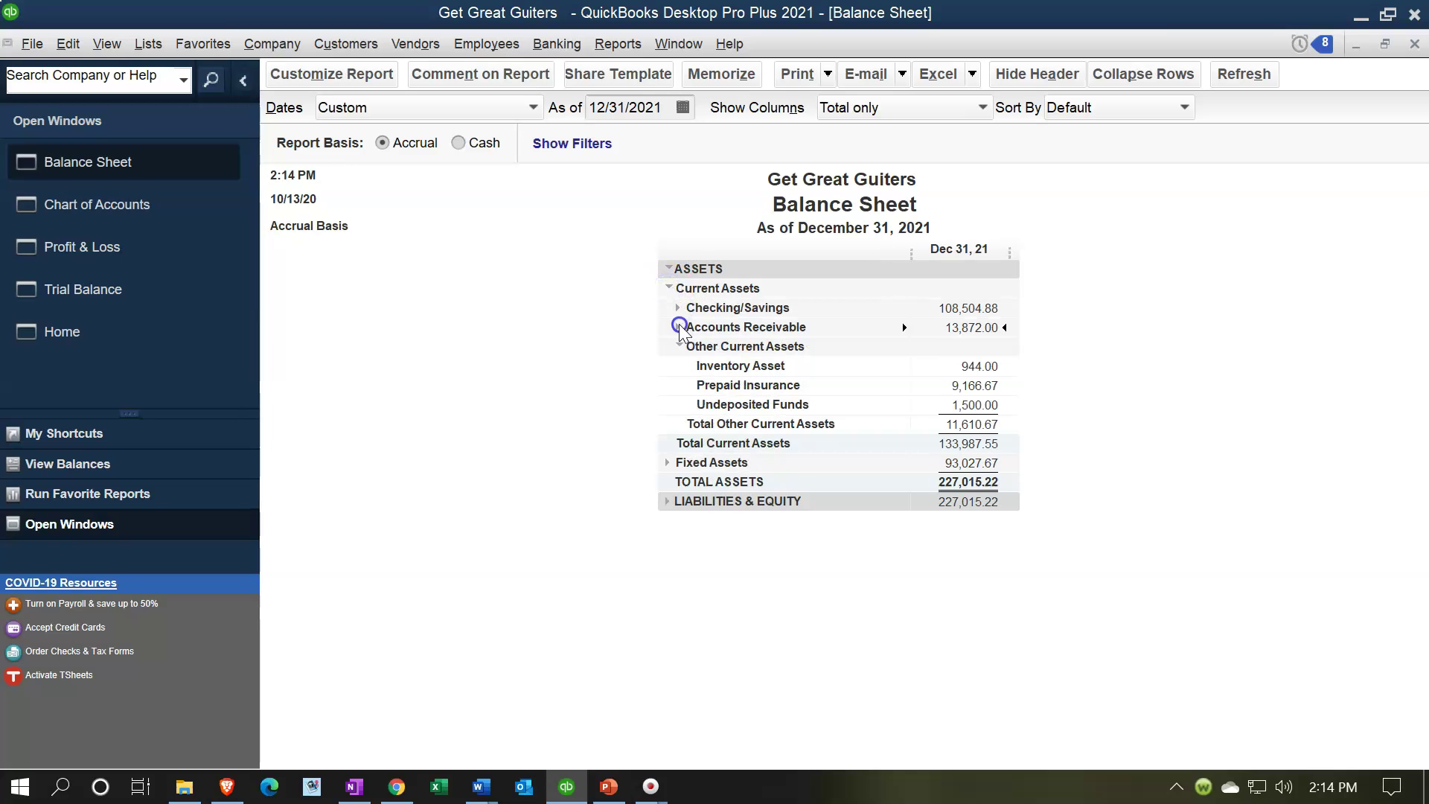
left_click(680, 347)
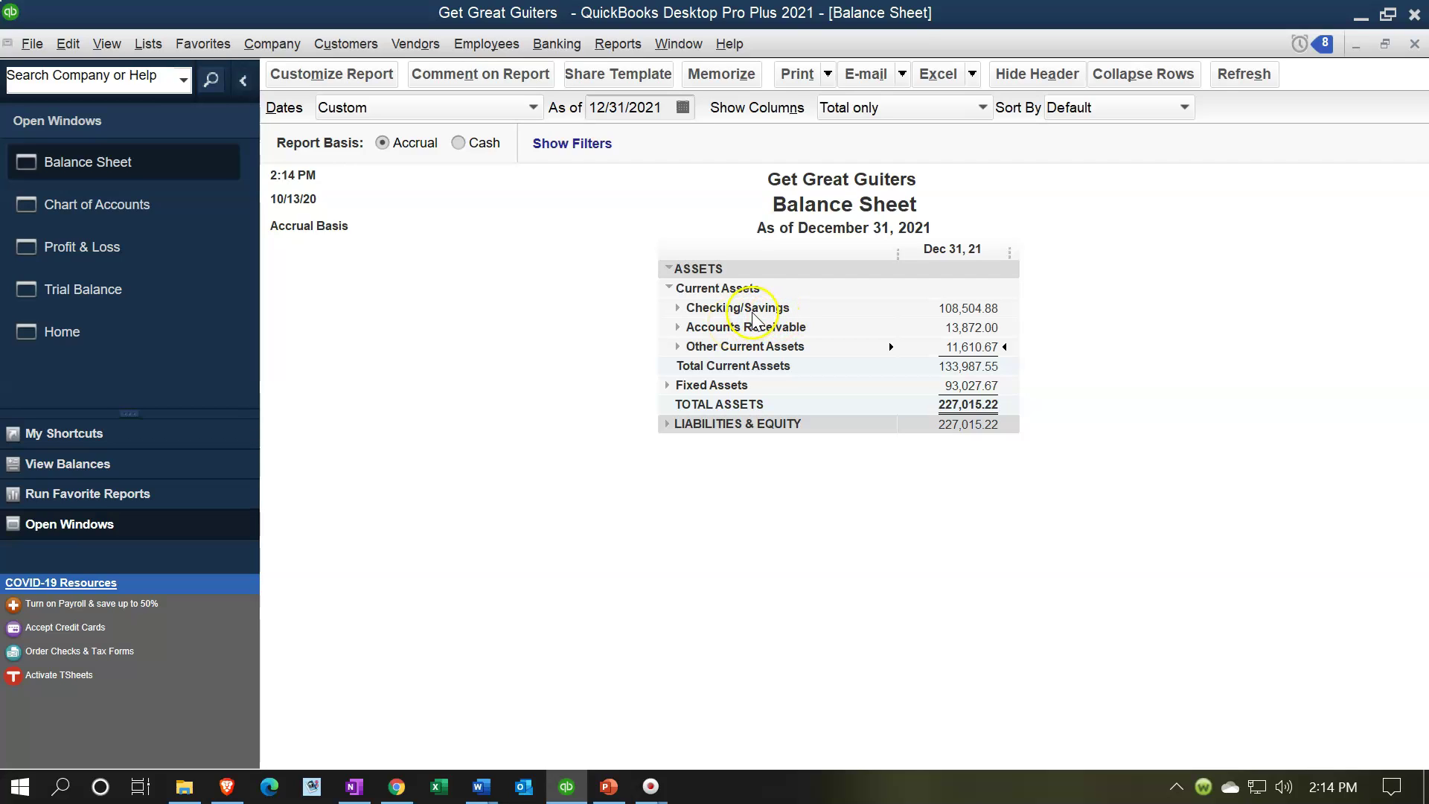
Step: Expand the Checking/Savings, Accounts Receivable and Other Current Assets subgroups to examine their individual accounts
left_click(678, 308)
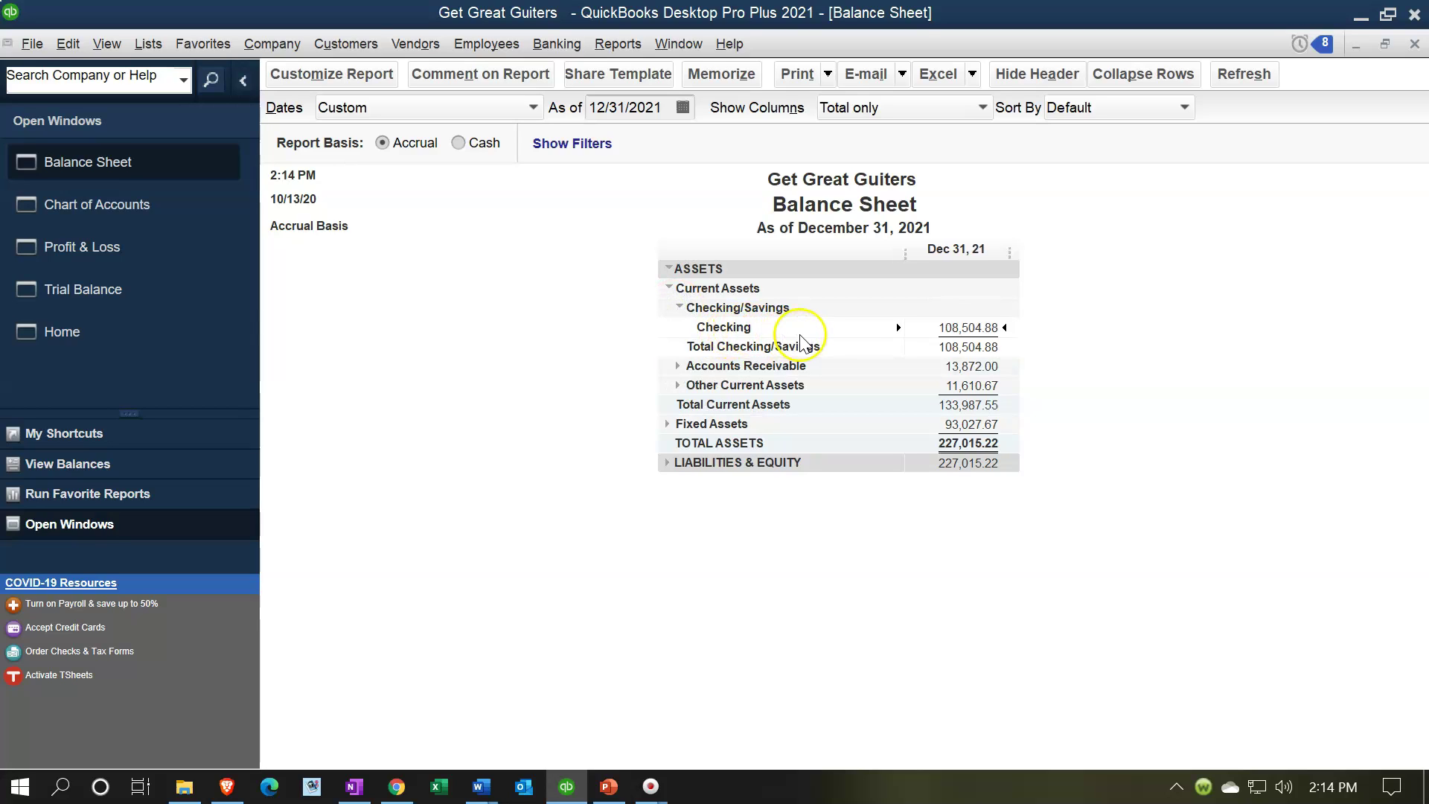
left_click(678, 367)
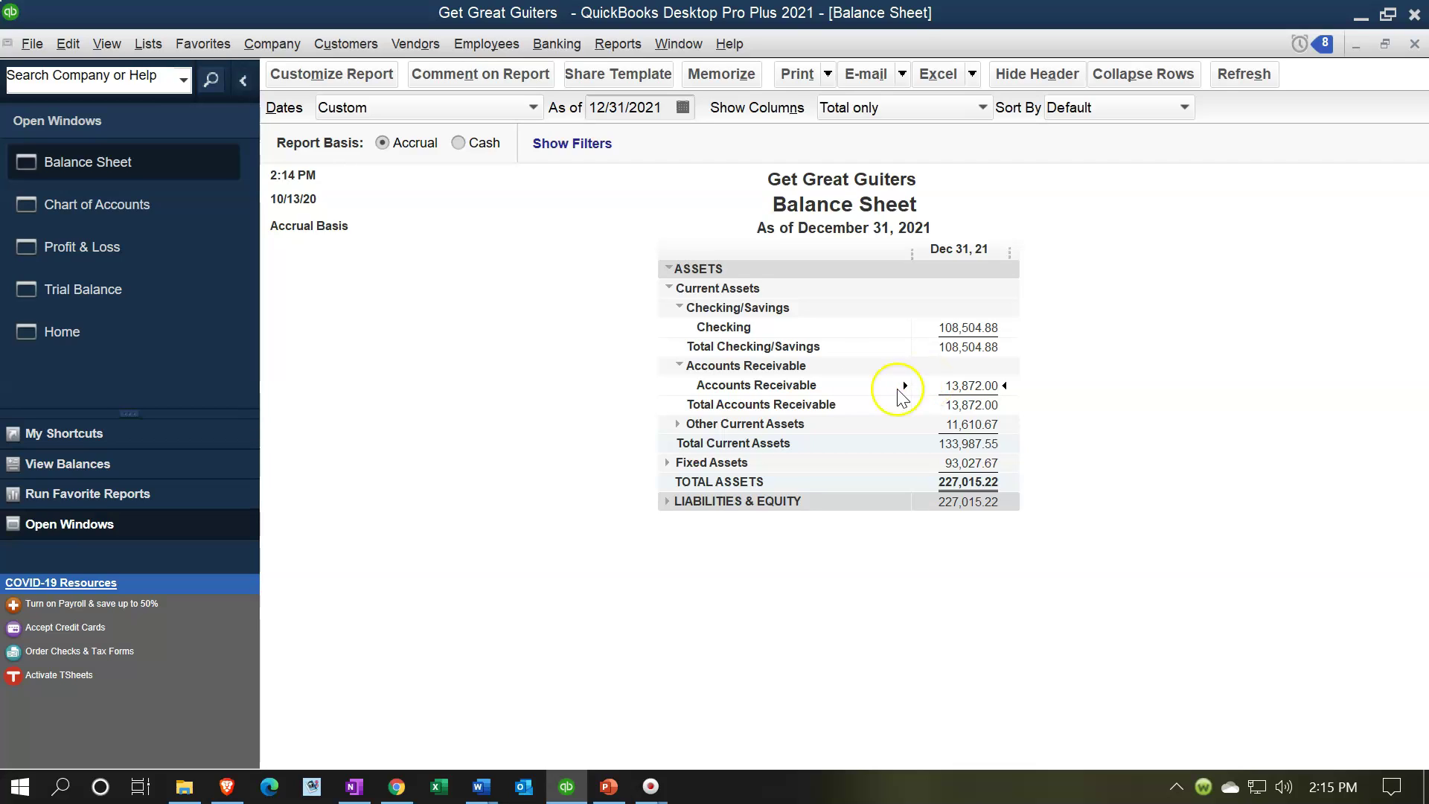
left_click(679, 425)
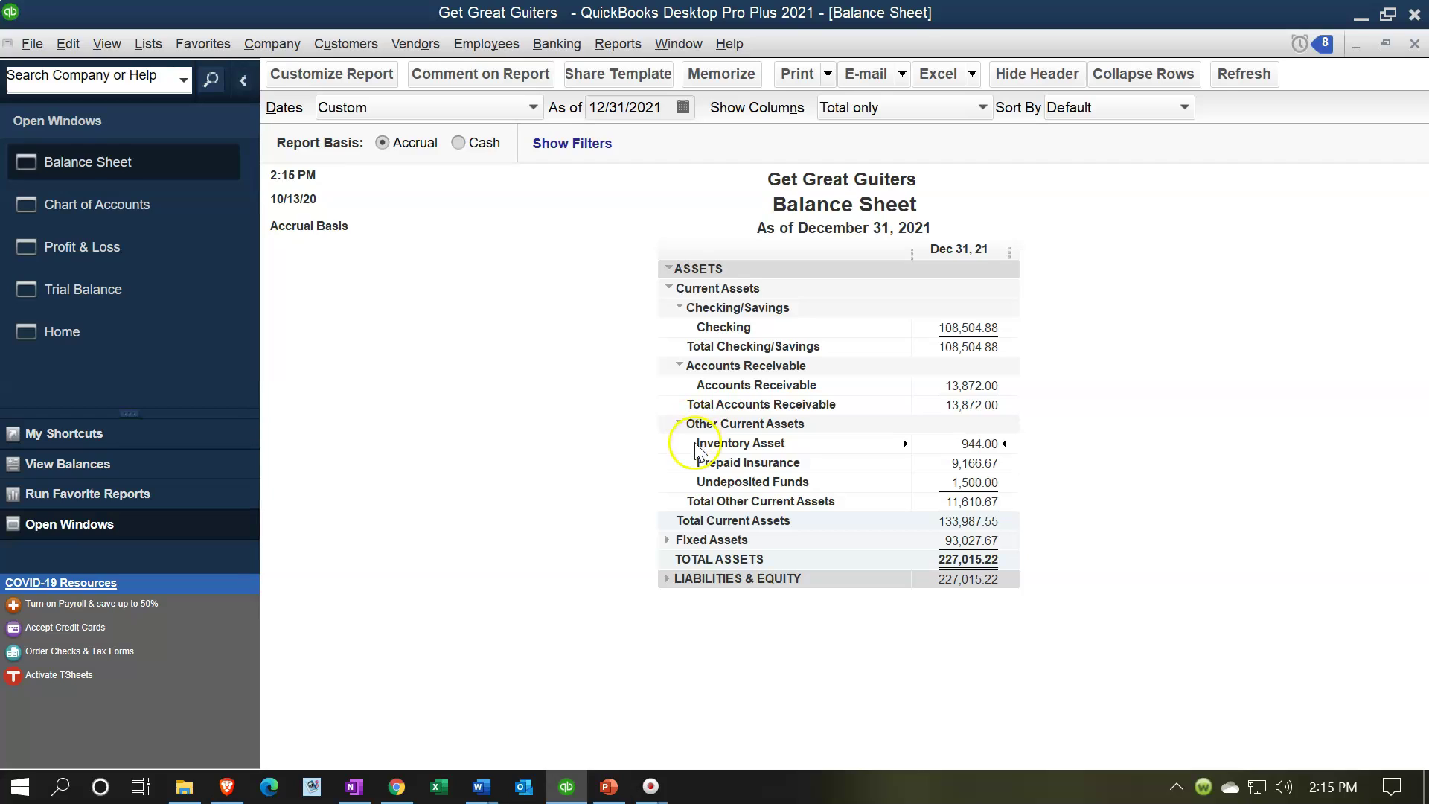
Step: Expand the balance sheet's Fixed Assets and Liabilities & Equity sections and examine their accounts
left_click(669, 540)
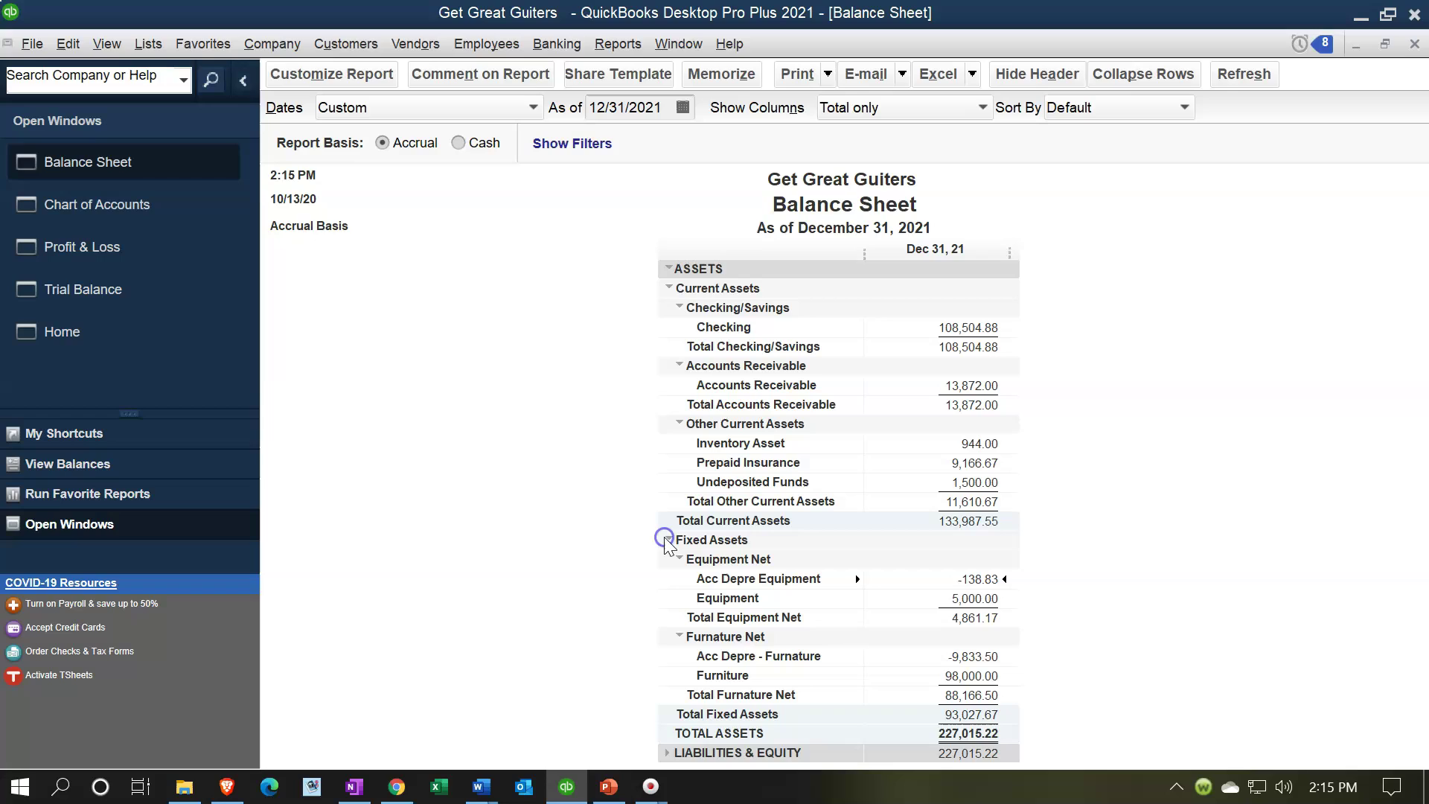
left_click(615, 581)
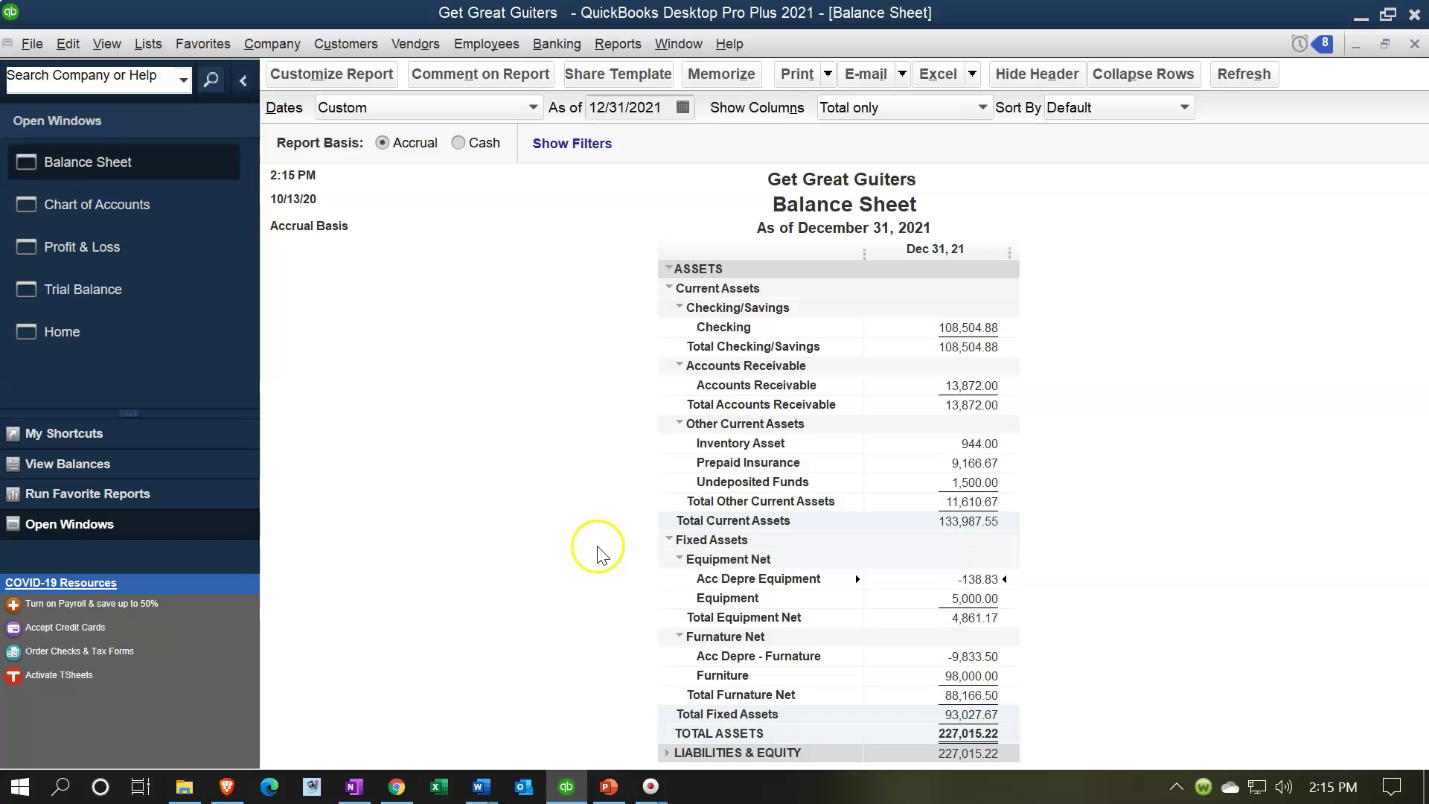
left_click(665, 754)
scroll(495, 543, "down", 8)
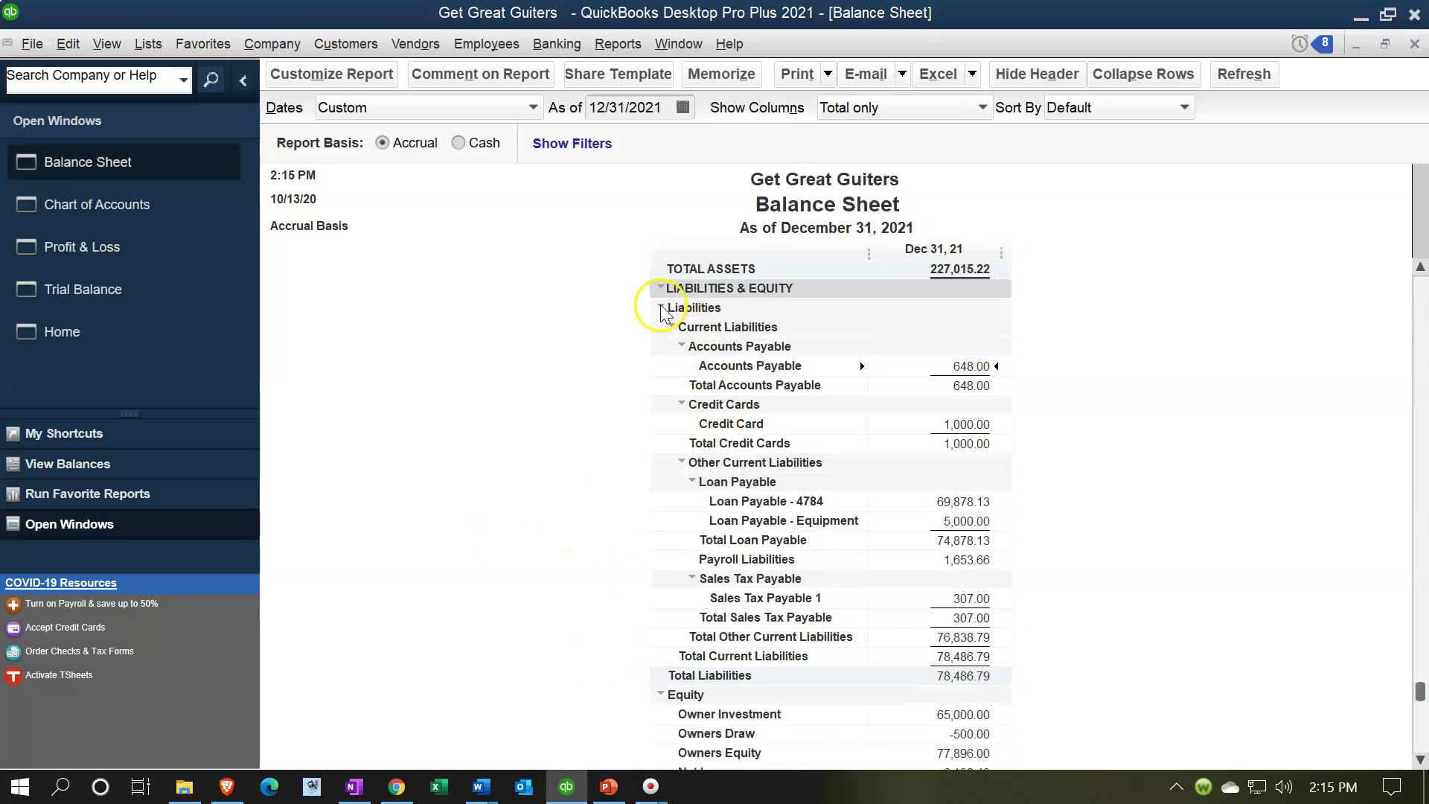
Step: Collapse the balance sheet's Liabilities, Other Current Assets and Accounts Receivable groups, and finally the whole Assets and Liabilities & Equity sections
left_click(663, 307)
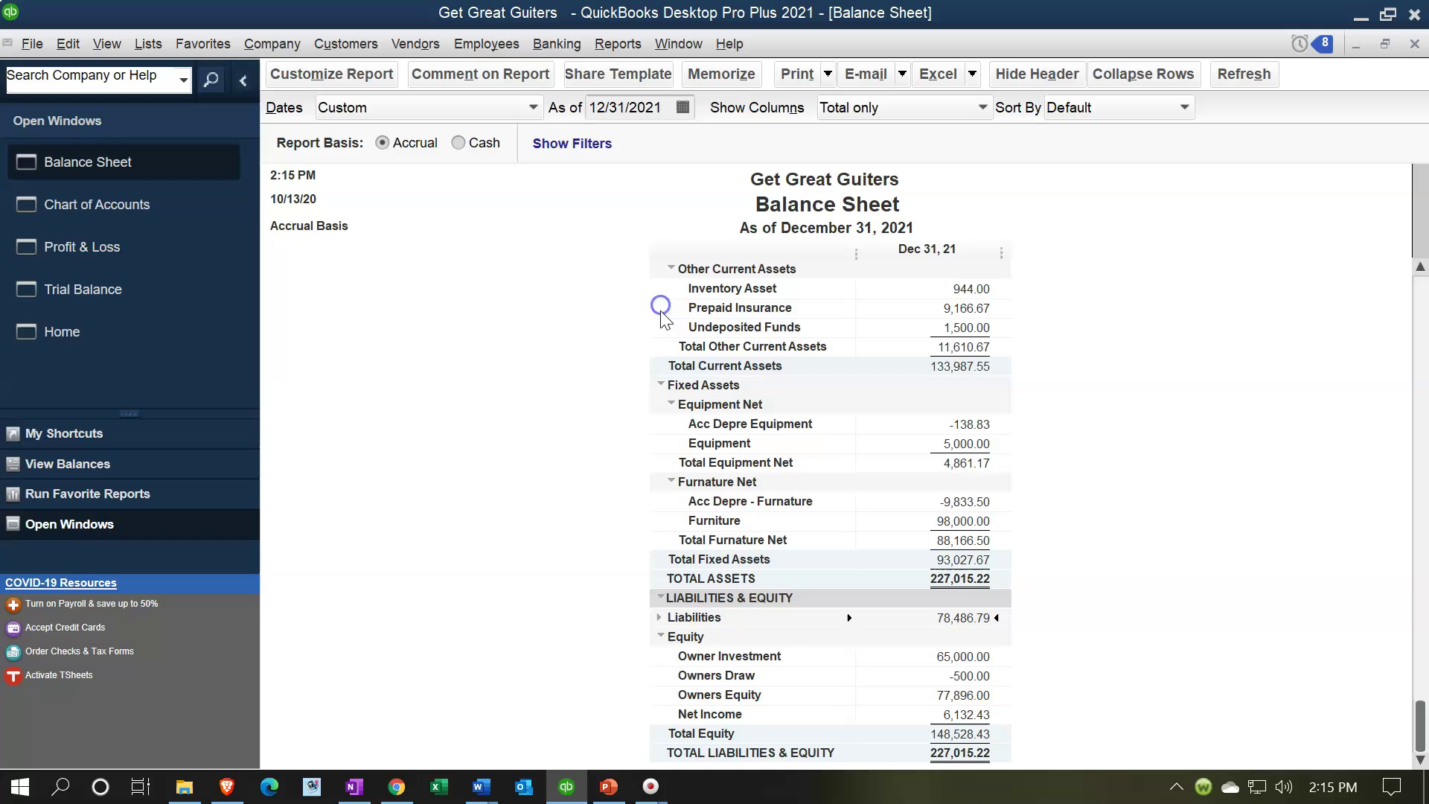
left_click(671, 268)
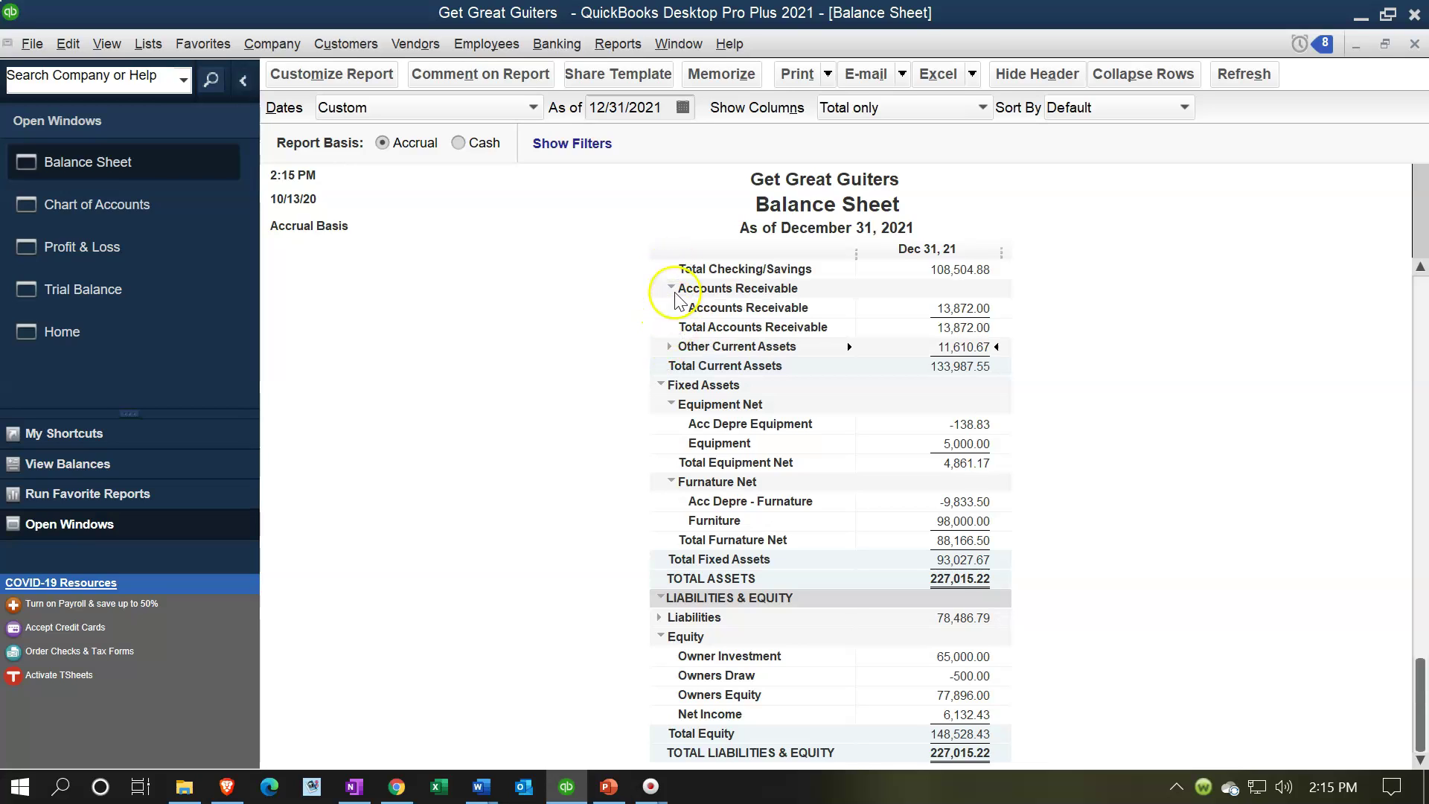
left_click(672, 288)
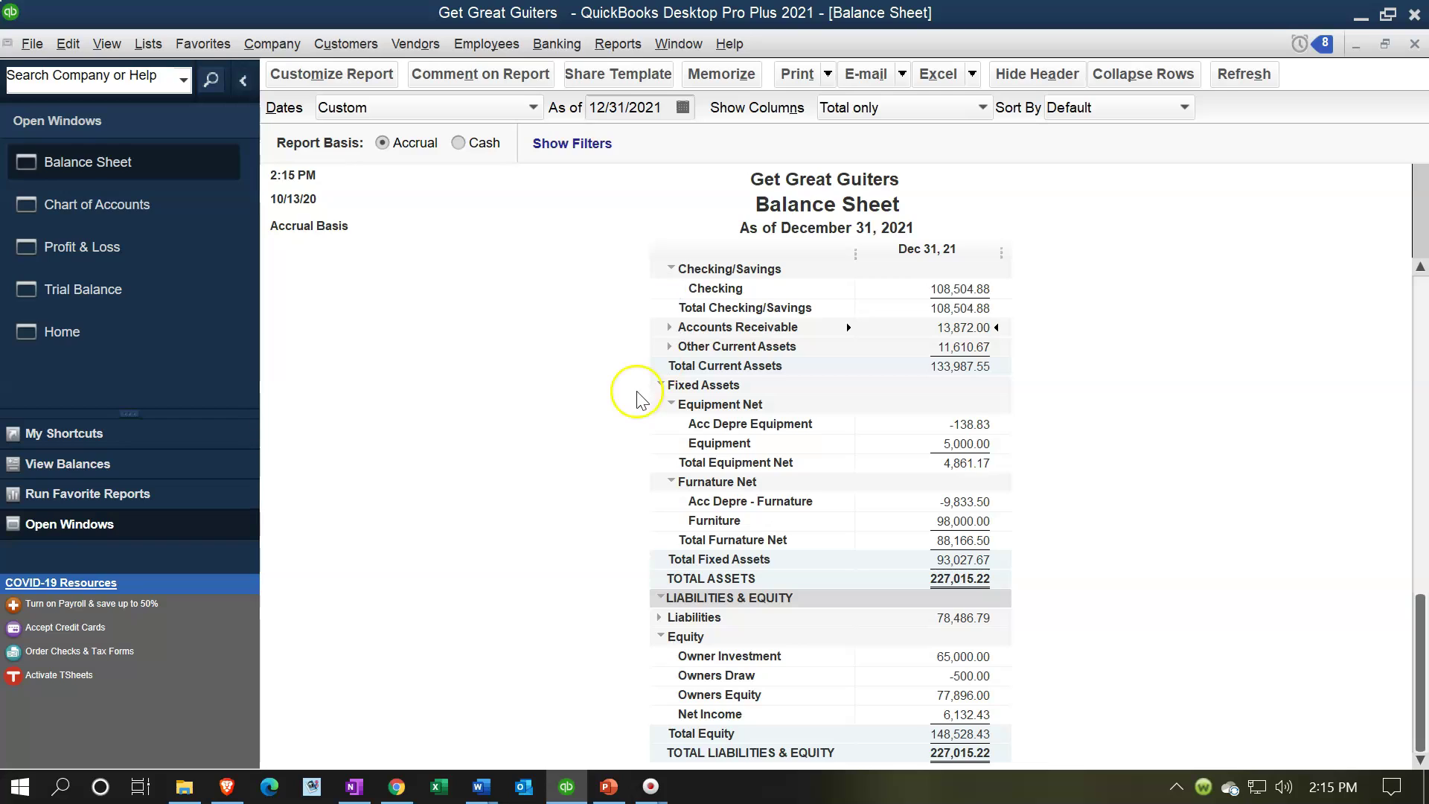
left_click(661, 597)
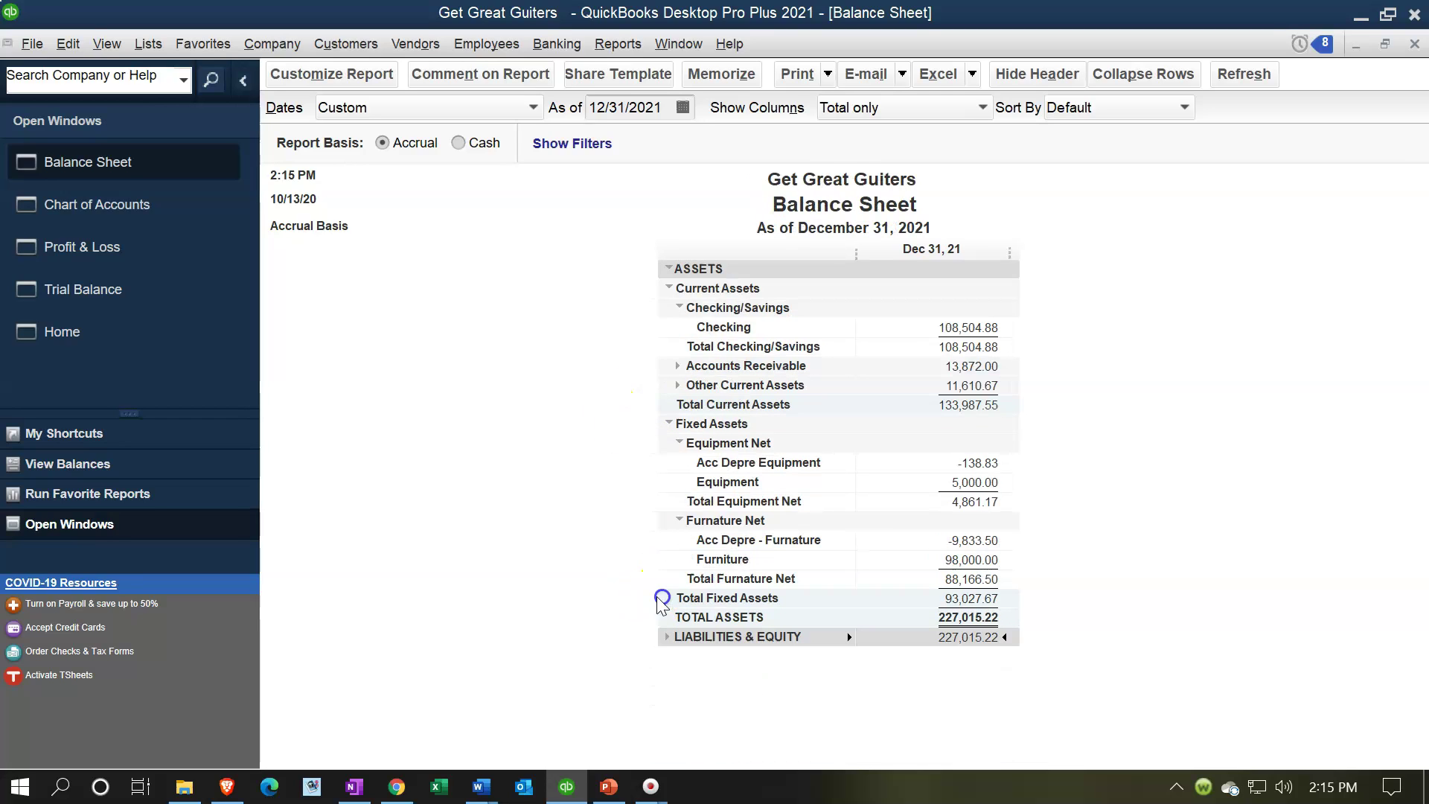
left_click(669, 268)
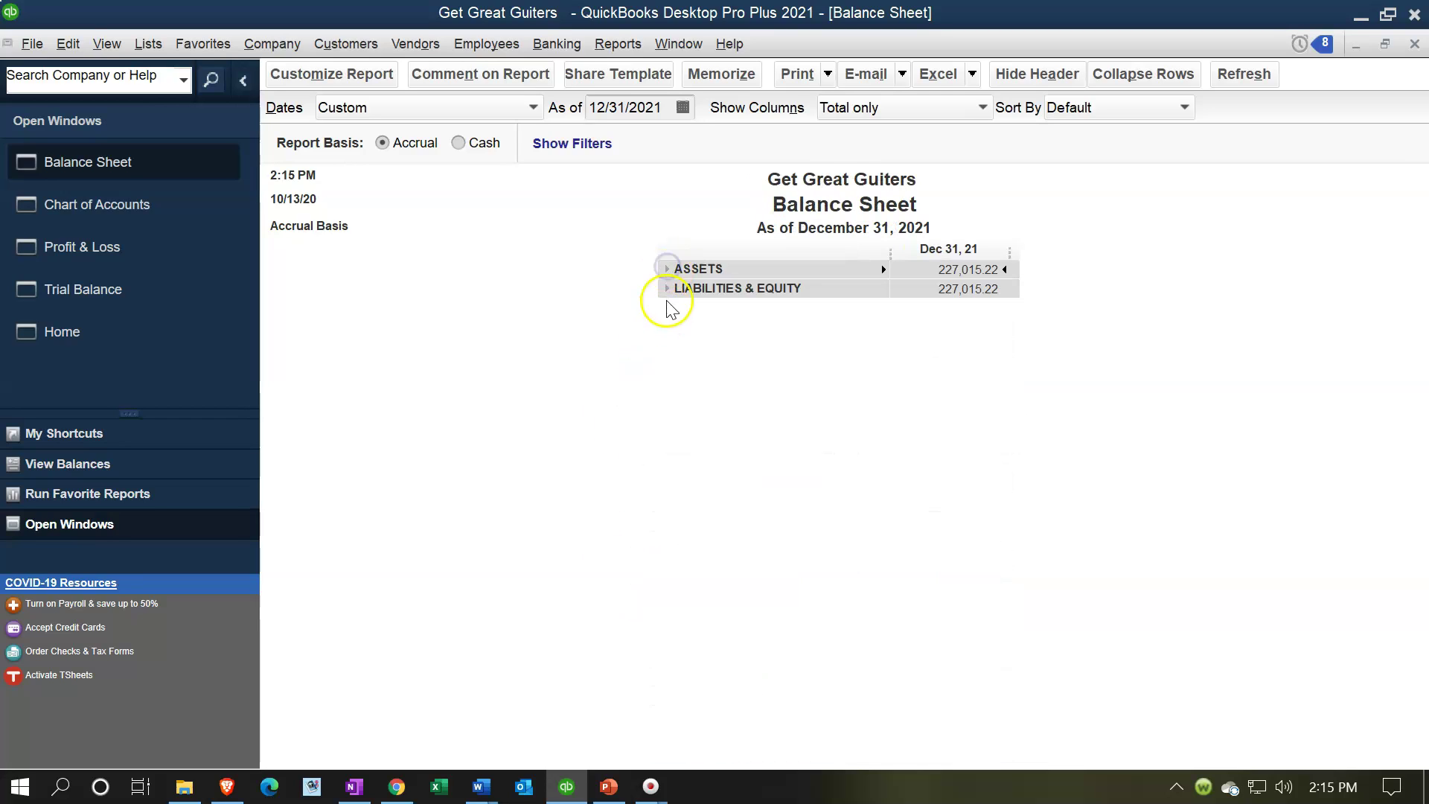
Step: Expand Liabilities & Equity, collapse Equity, and expand Liabilities down to its Current Liabilities accounts
left_click(667, 288)
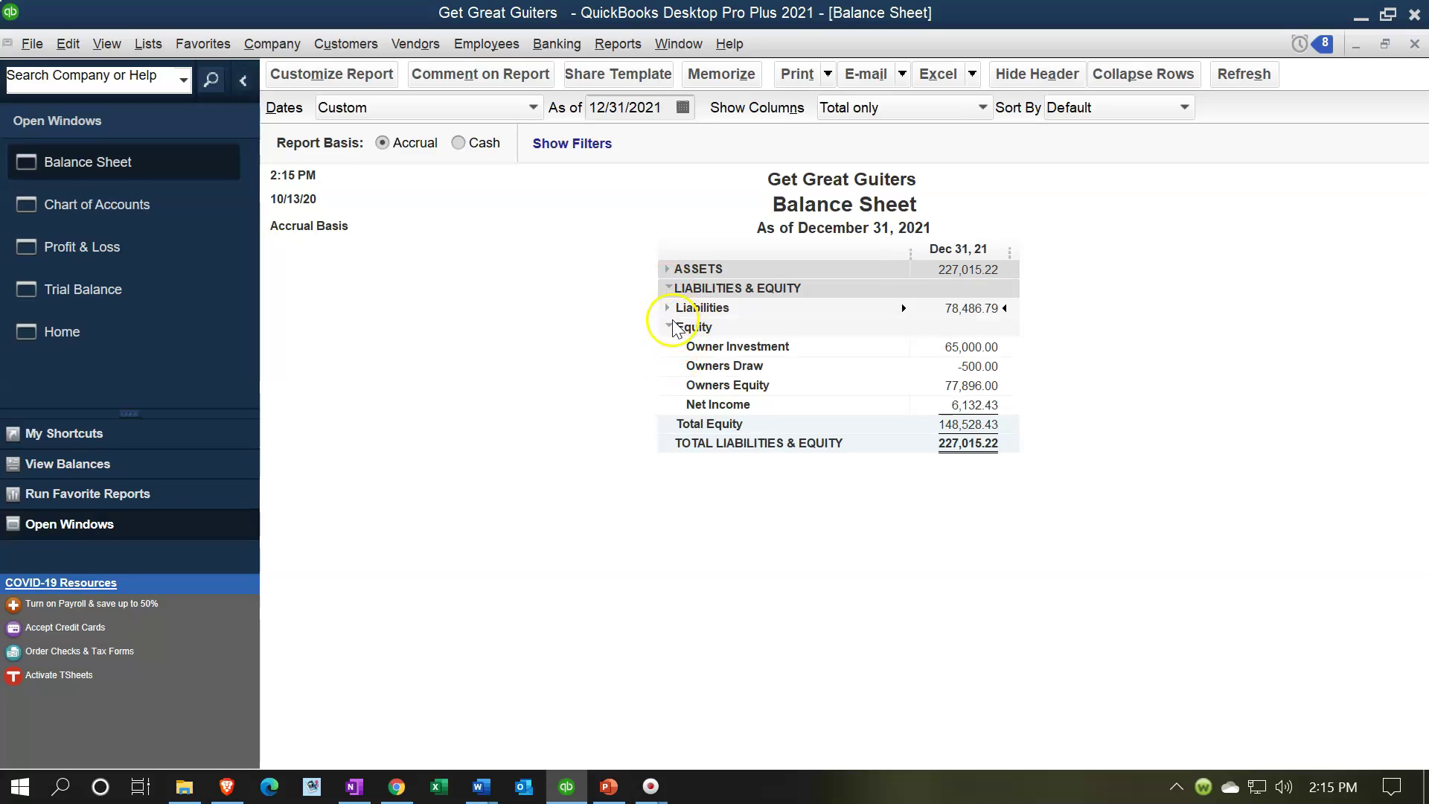
left_click(669, 327)
left_click(668, 307)
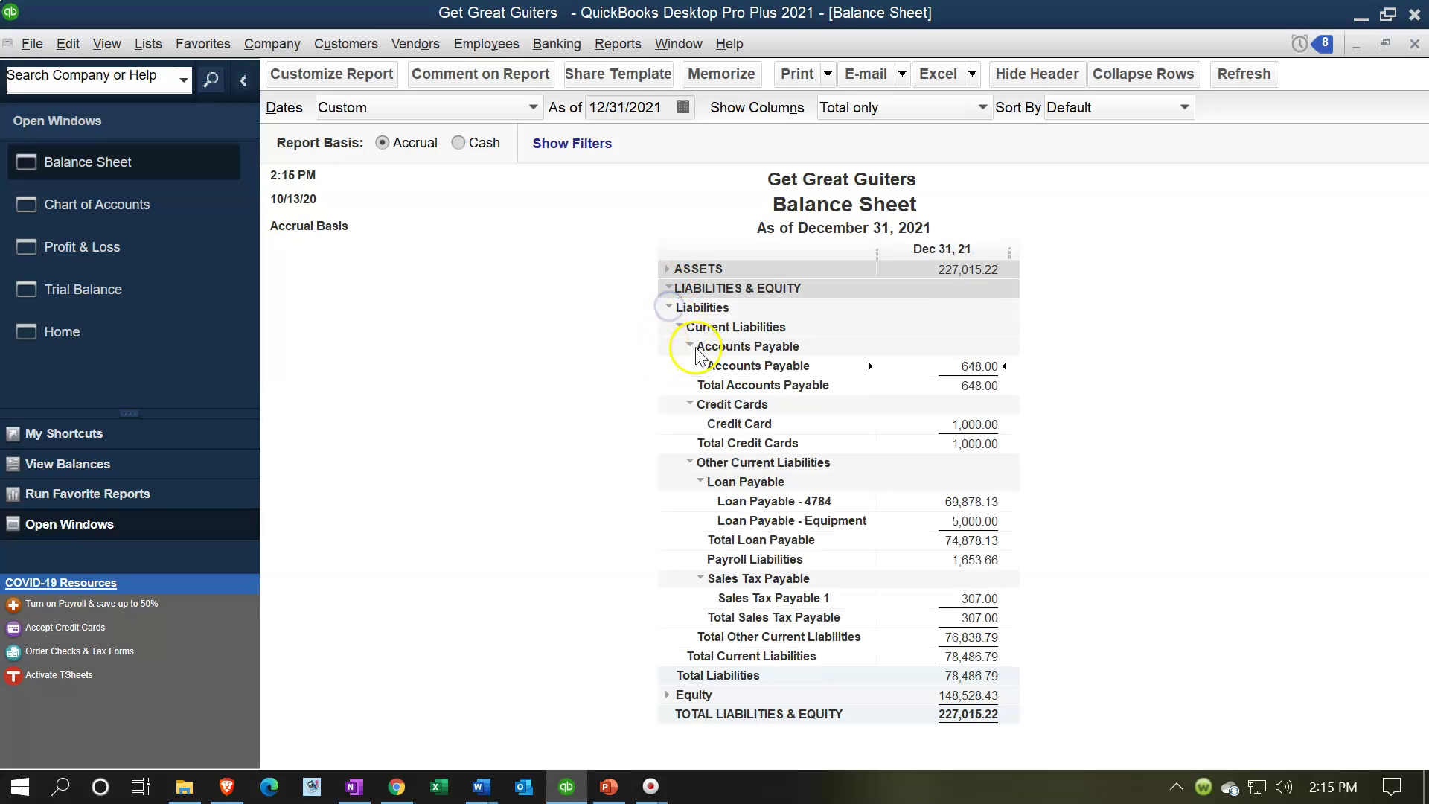
left_click(678, 327)
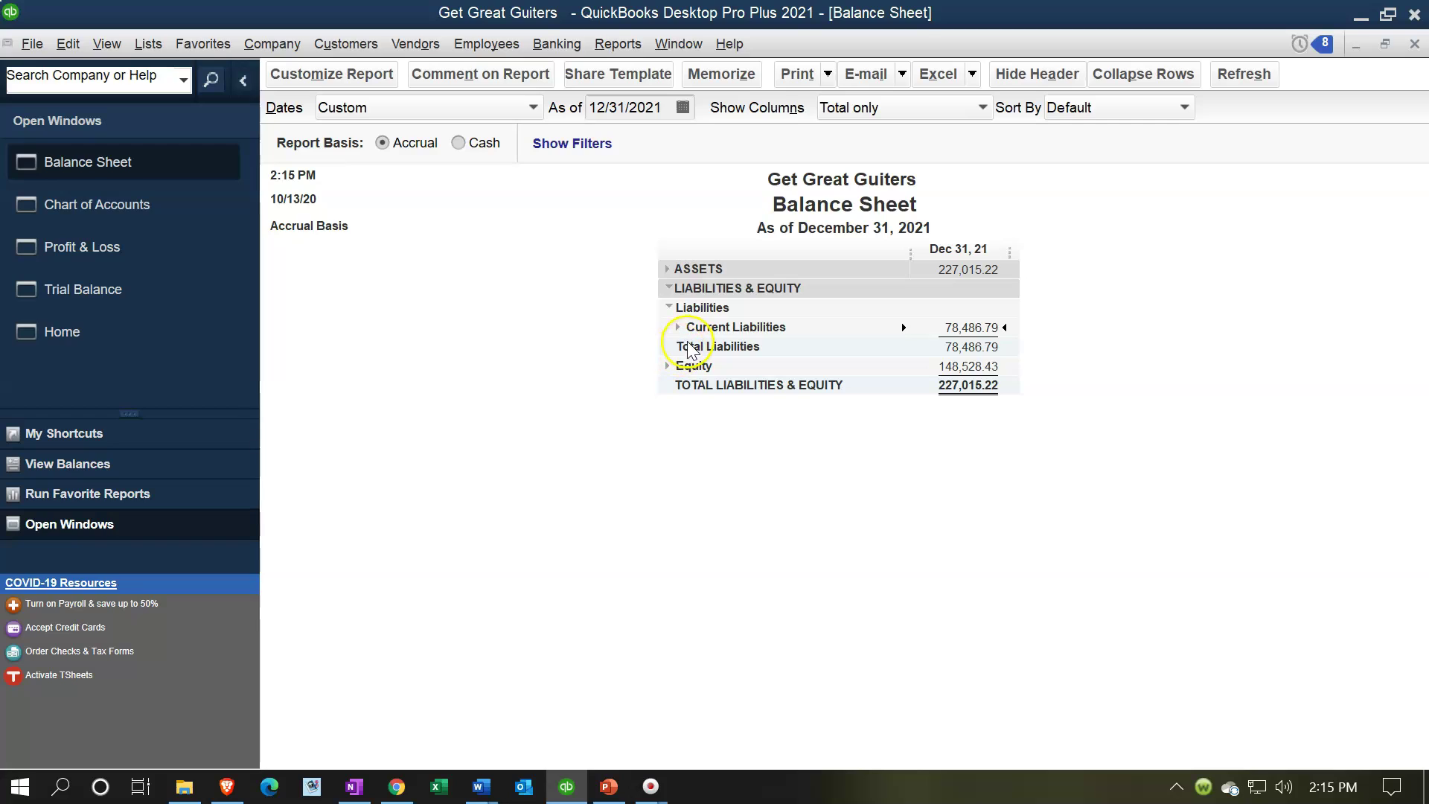
left_click(673, 328)
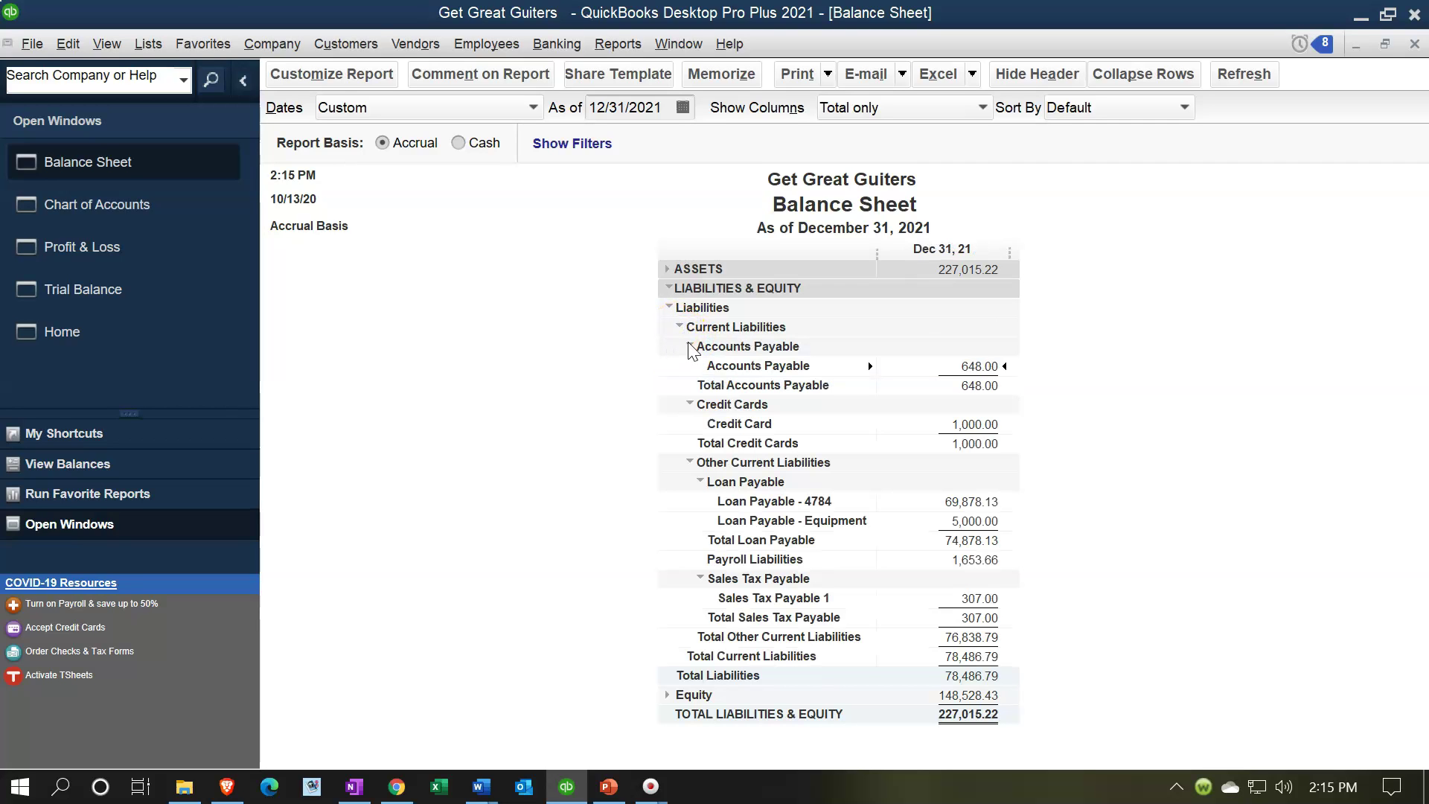
Step: Examine the Accounts Payable, Credit Cards and Other Current Liabilities subgroups, and expand Equity to view its accounts
left_click(691, 347)
left_click(691, 406)
left_click(689, 472)
left_click(666, 695)
scroll(659, 726, "down", 1)
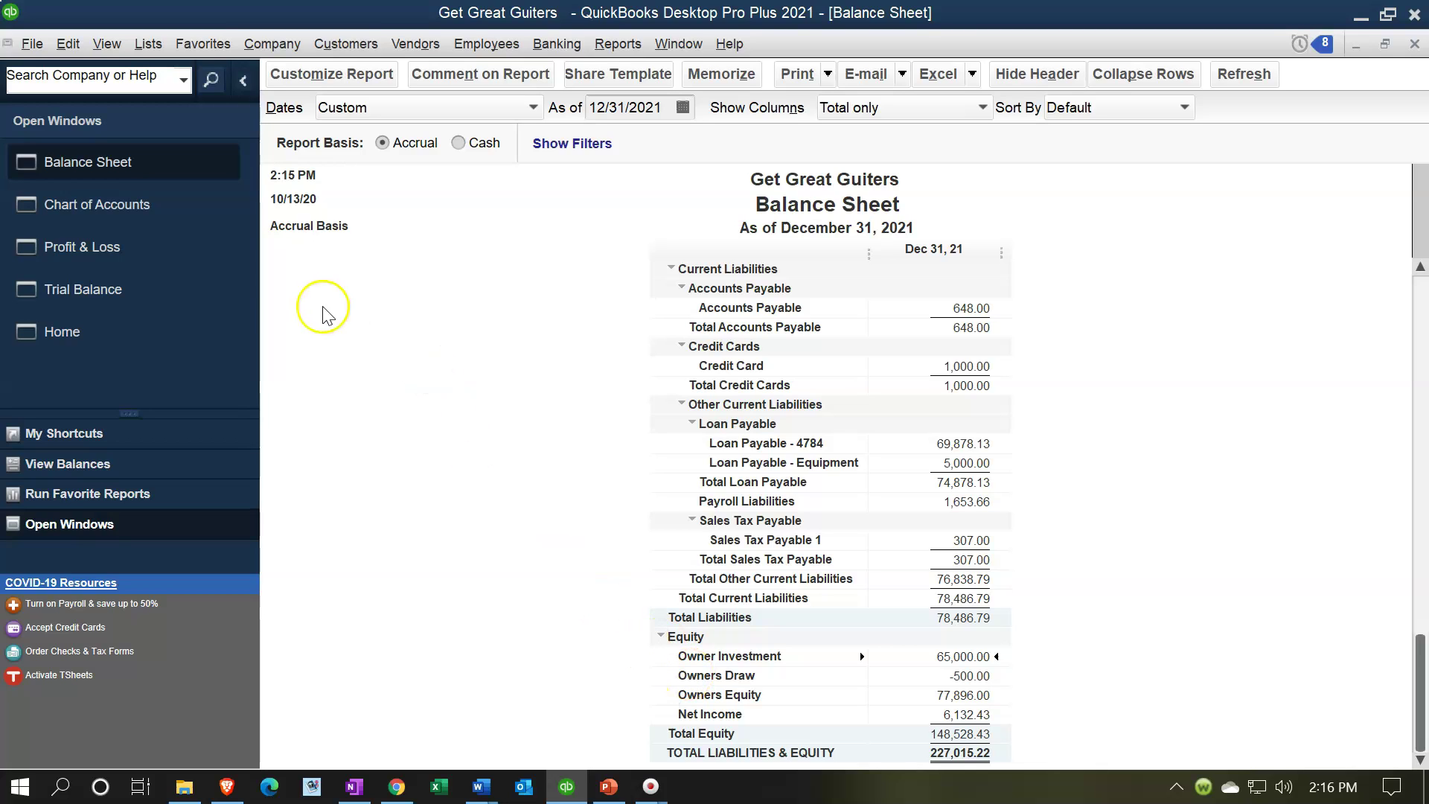
Step: Switch to the Profit & Loss report and expand Ordinary Income/Expense and Other Income/Expense to examine their accounts
left_click(115, 248)
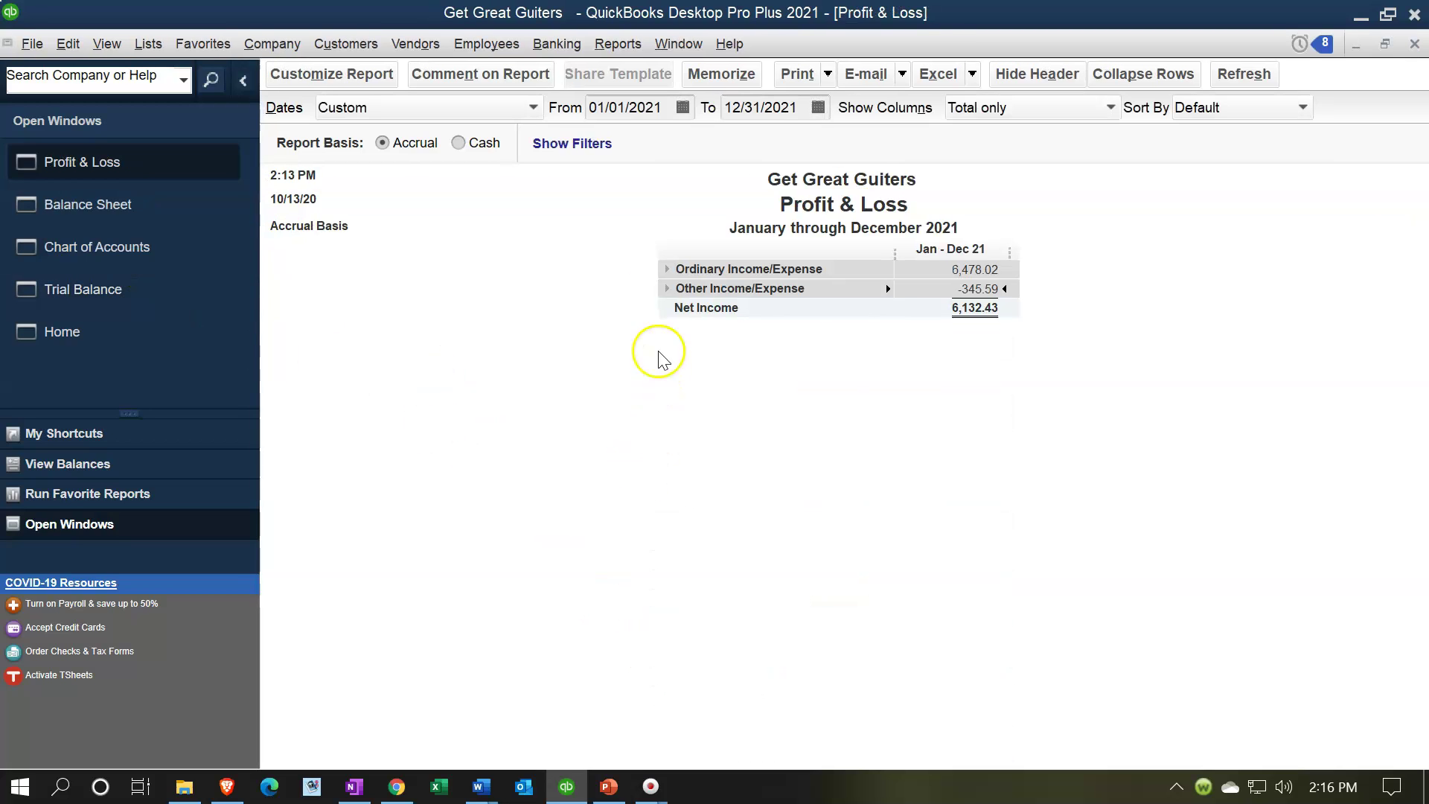
left_click(667, 269)
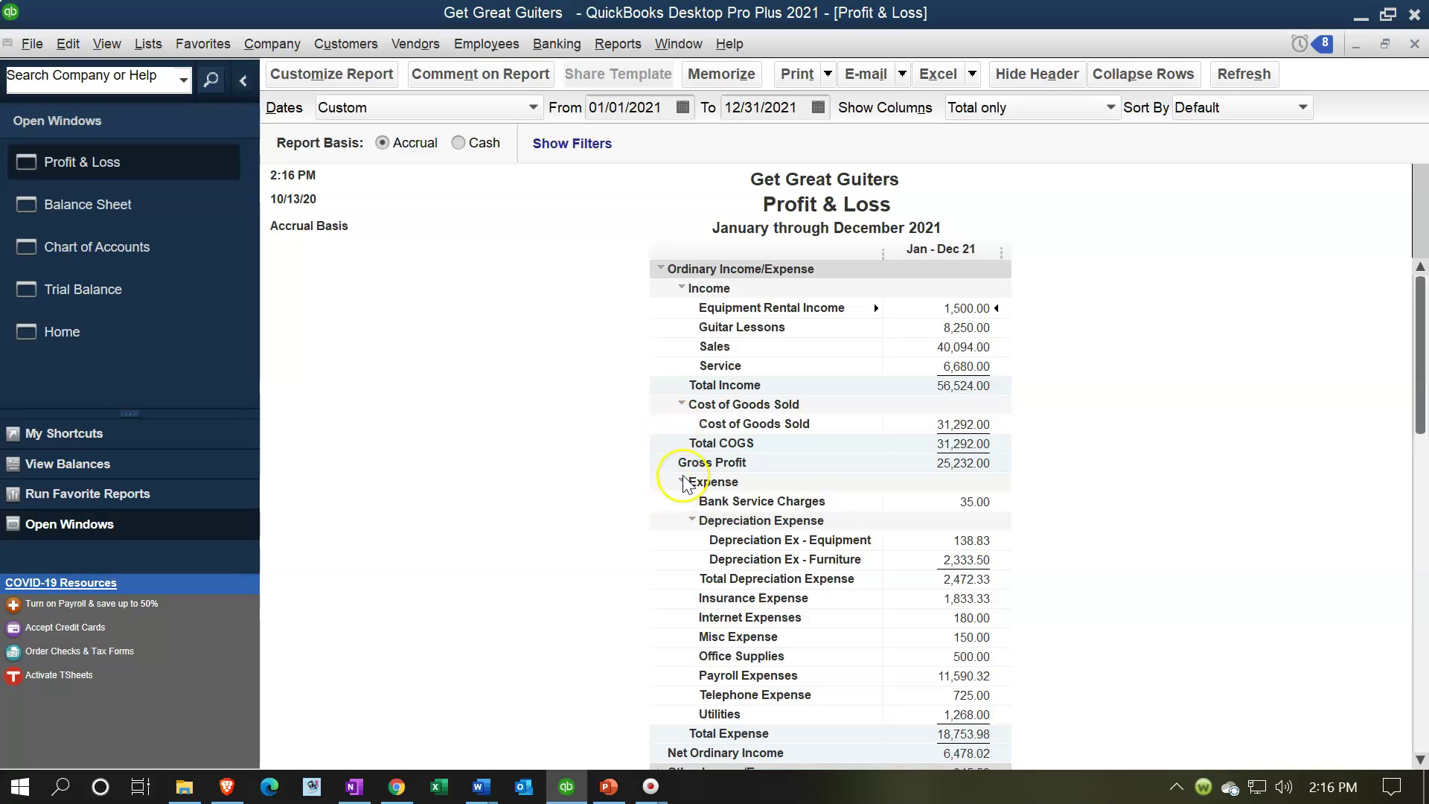
scroll(686, 484, "down", 2)
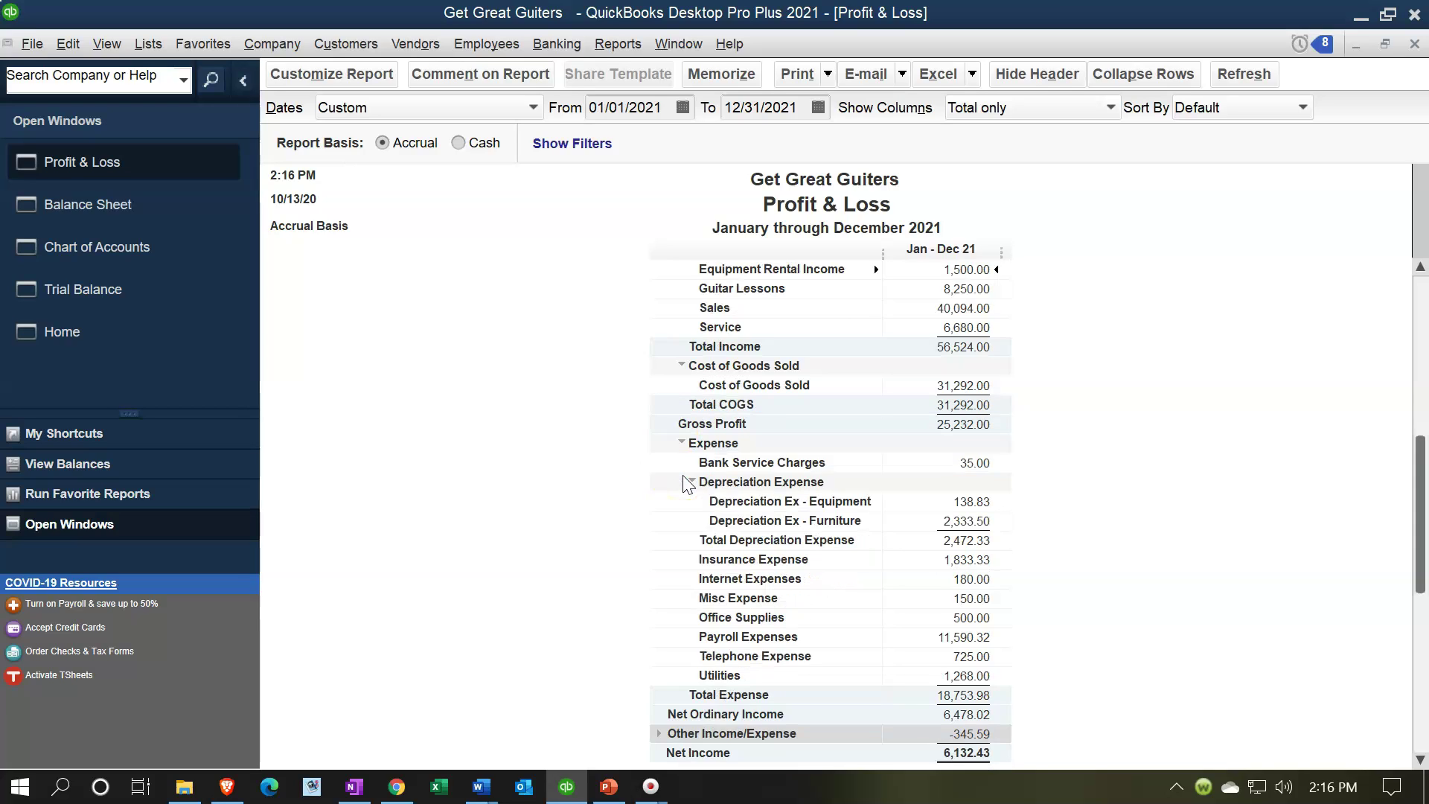
left_click(659, 733)
scroll(615, 652, "down", 1)
scroll(615, 652, "down", 1)
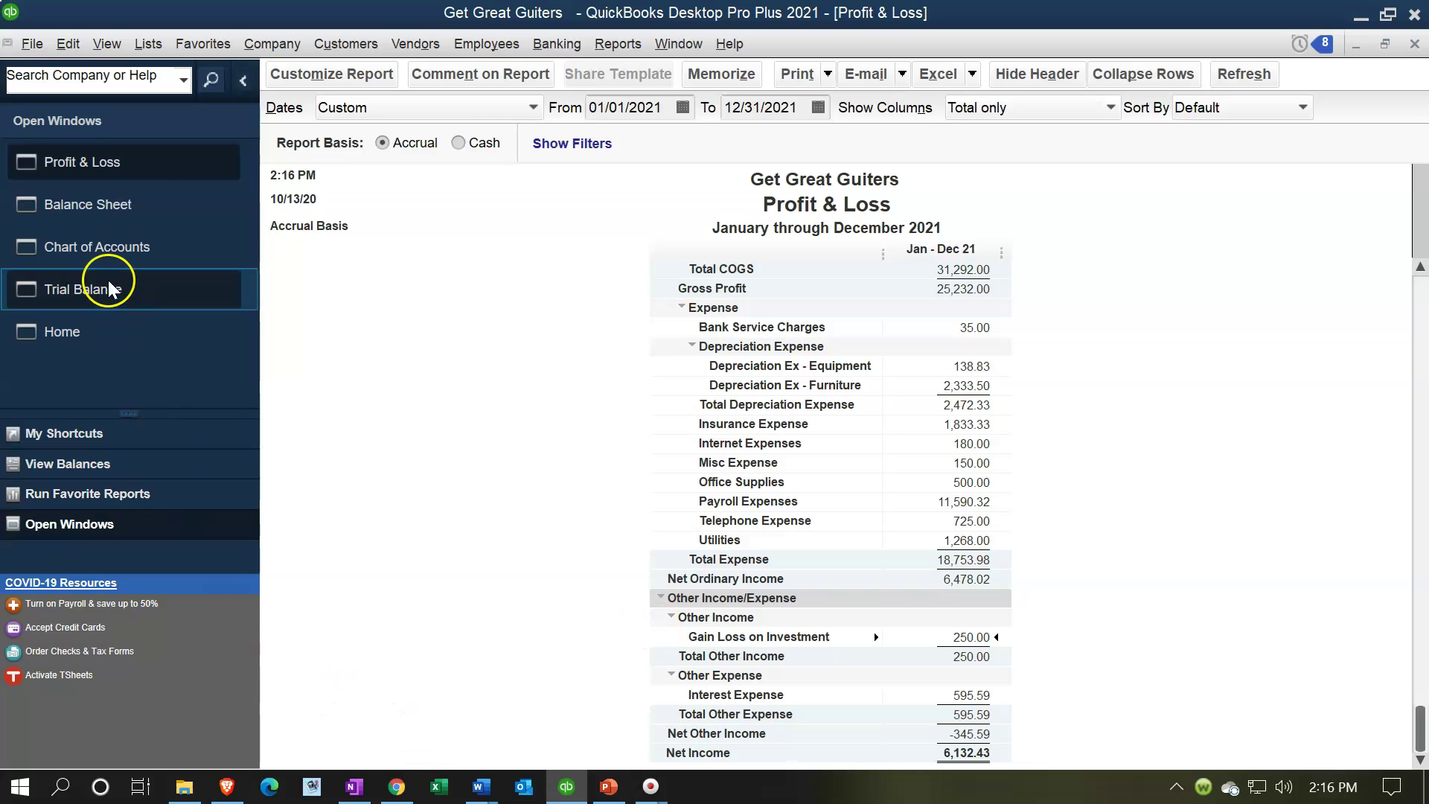
Step: Return to the Chart of Accounts and review the income, cost of goods sold and expense account types, selecting Payroll Expenses
left_click(96, 248)
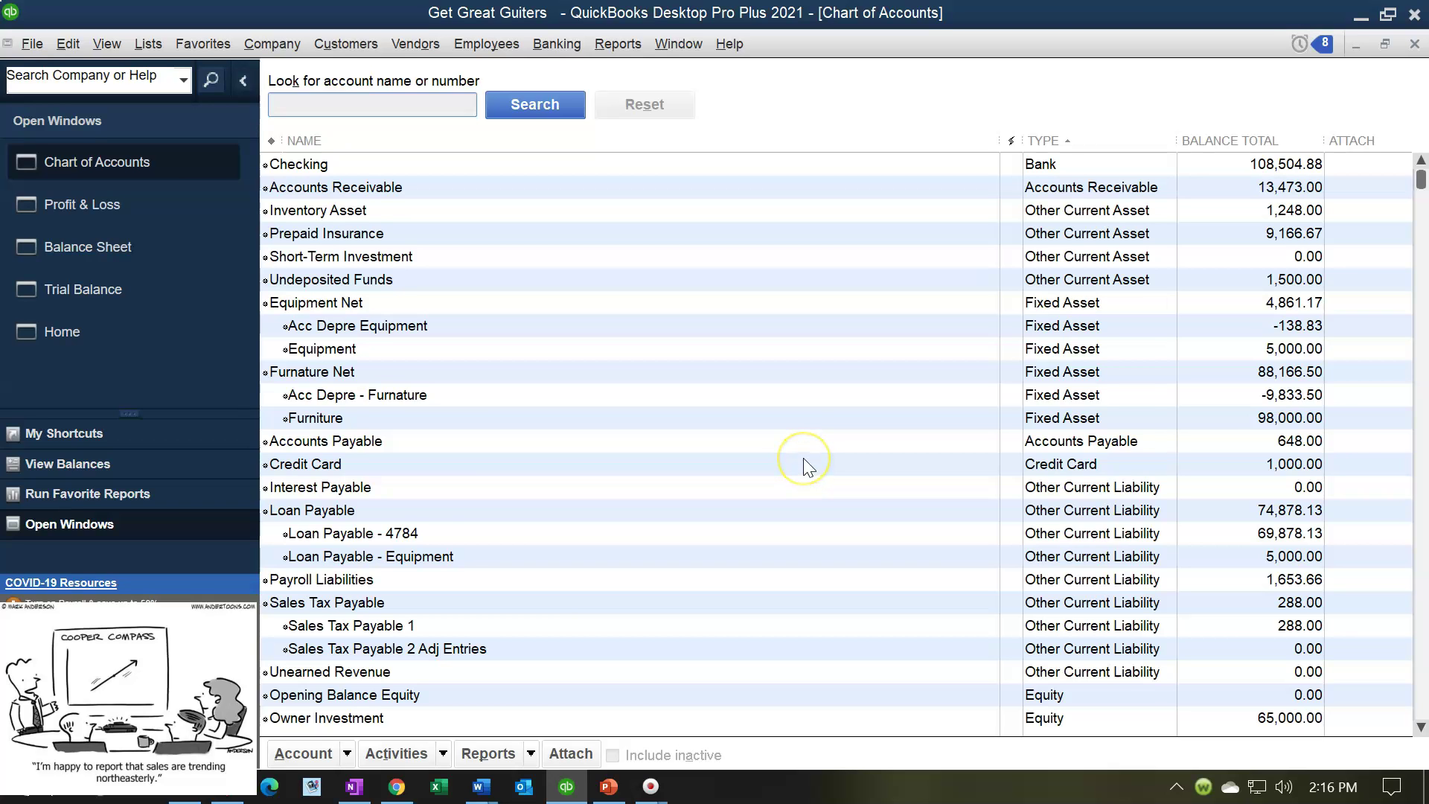
scroll(804, 460, "down", 2)
scroll(804, 459, "down", 11)
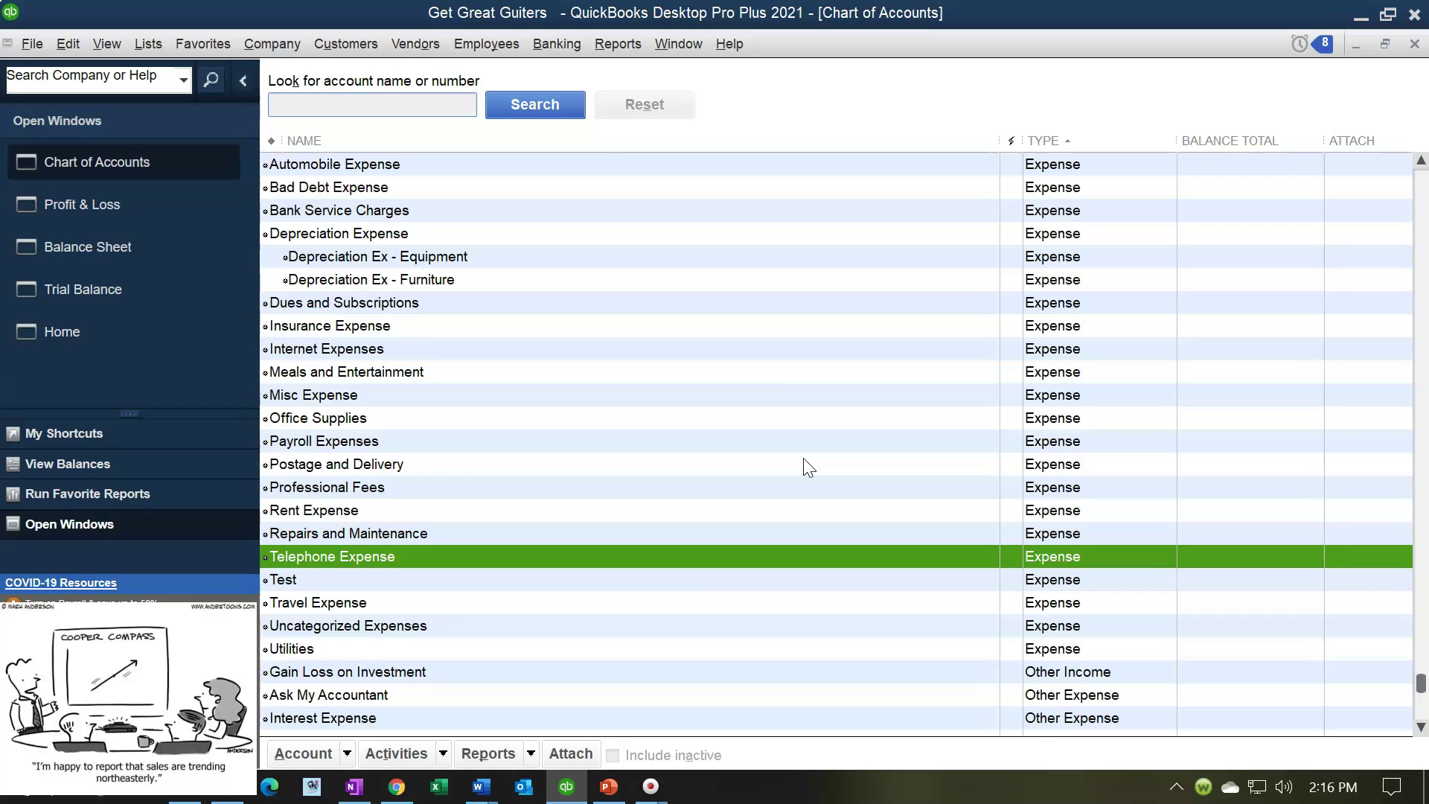
left_click(802, 440)
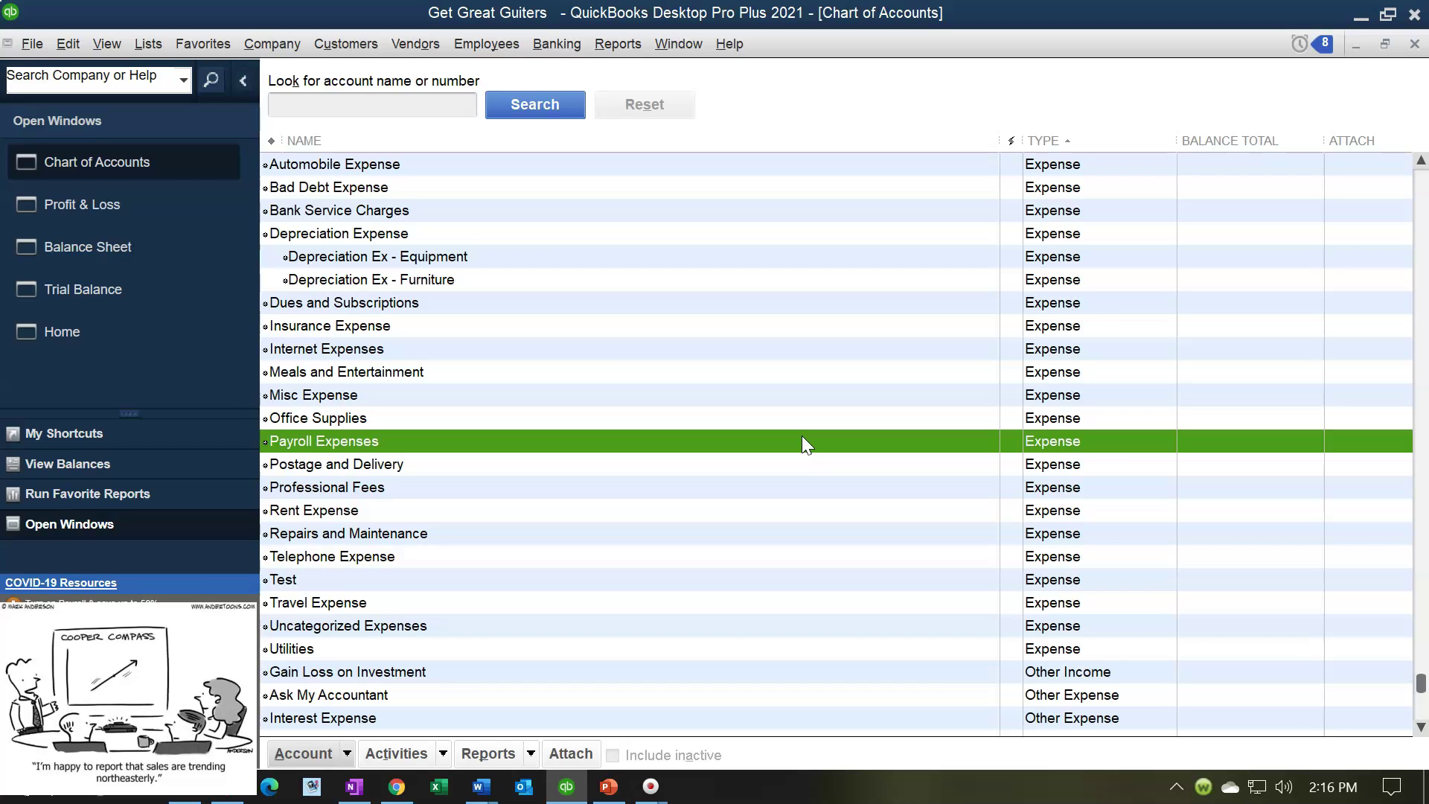
scroll(801, 435, "up", 13)
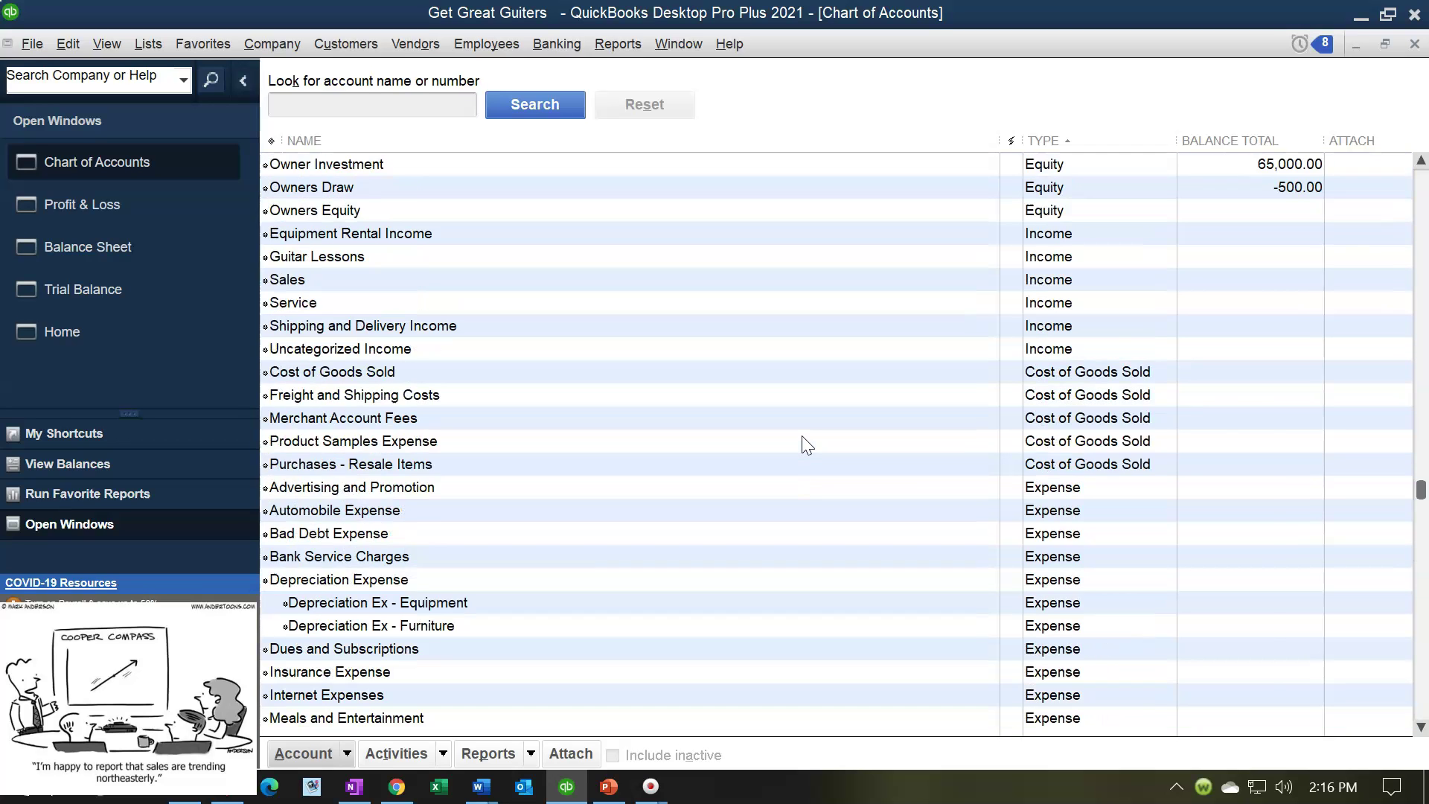
scroll(632, 538, "down", 12)
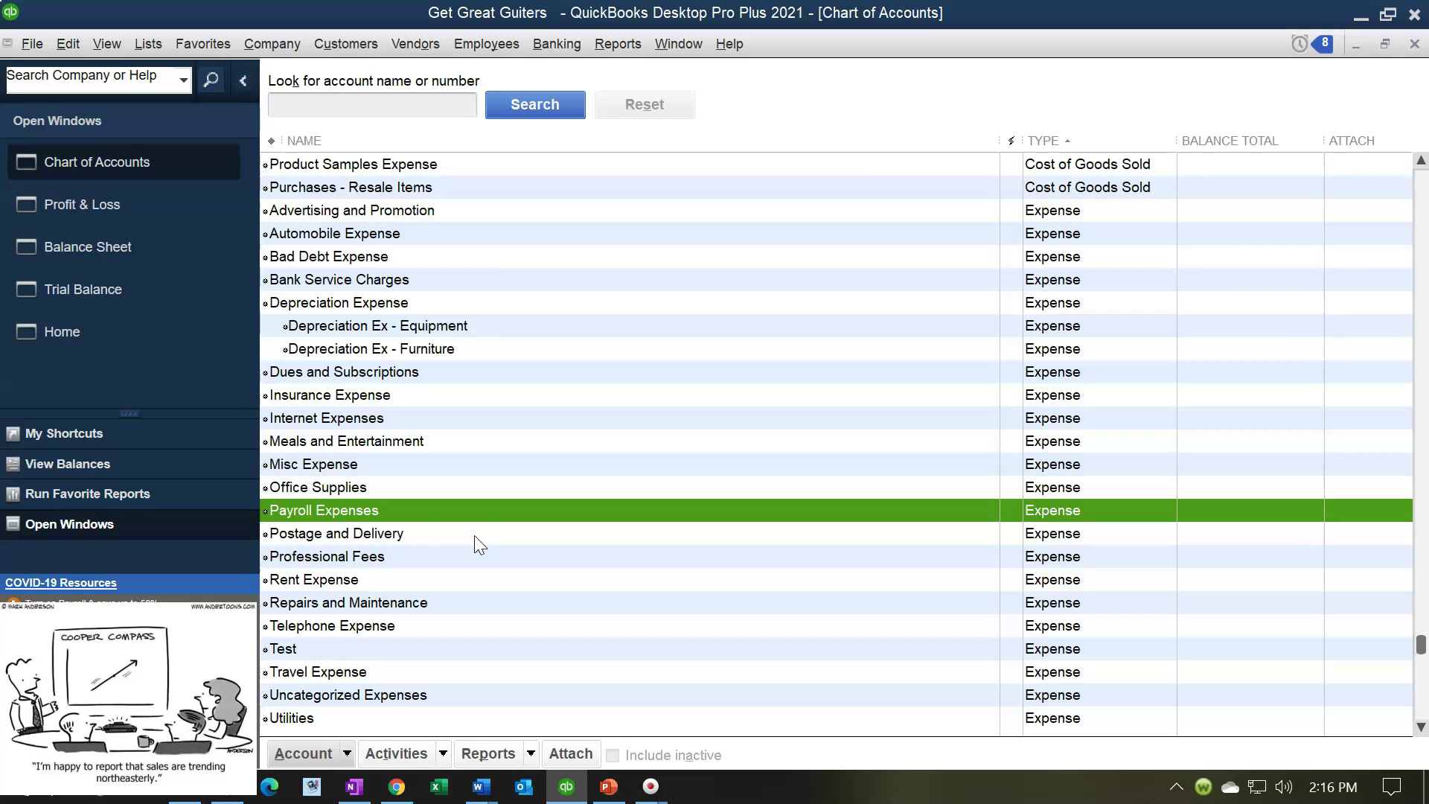
Step: Bring up the new account form to view its account type choices, and close it without creating an account
right_click(405, 516)
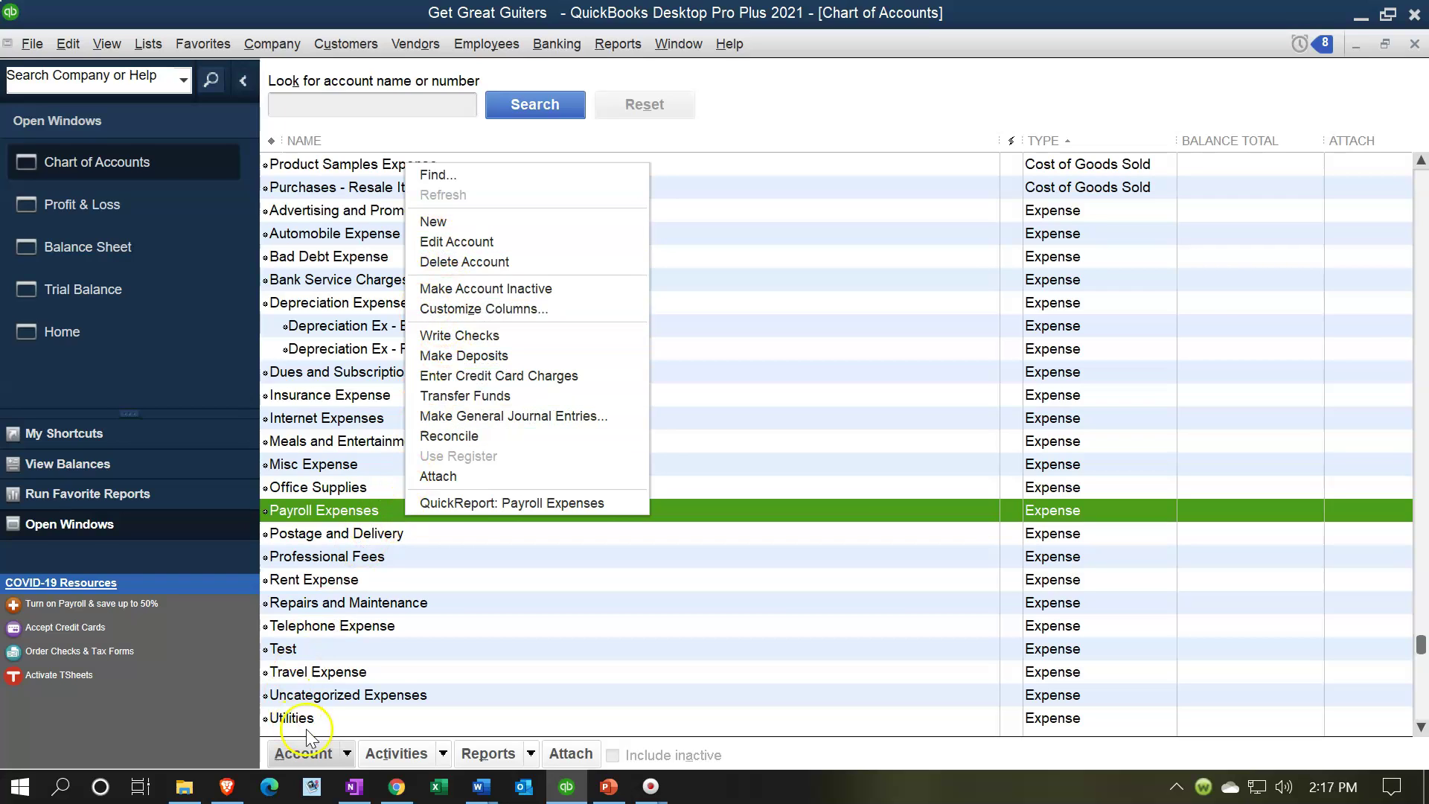
left_click(339, 755)
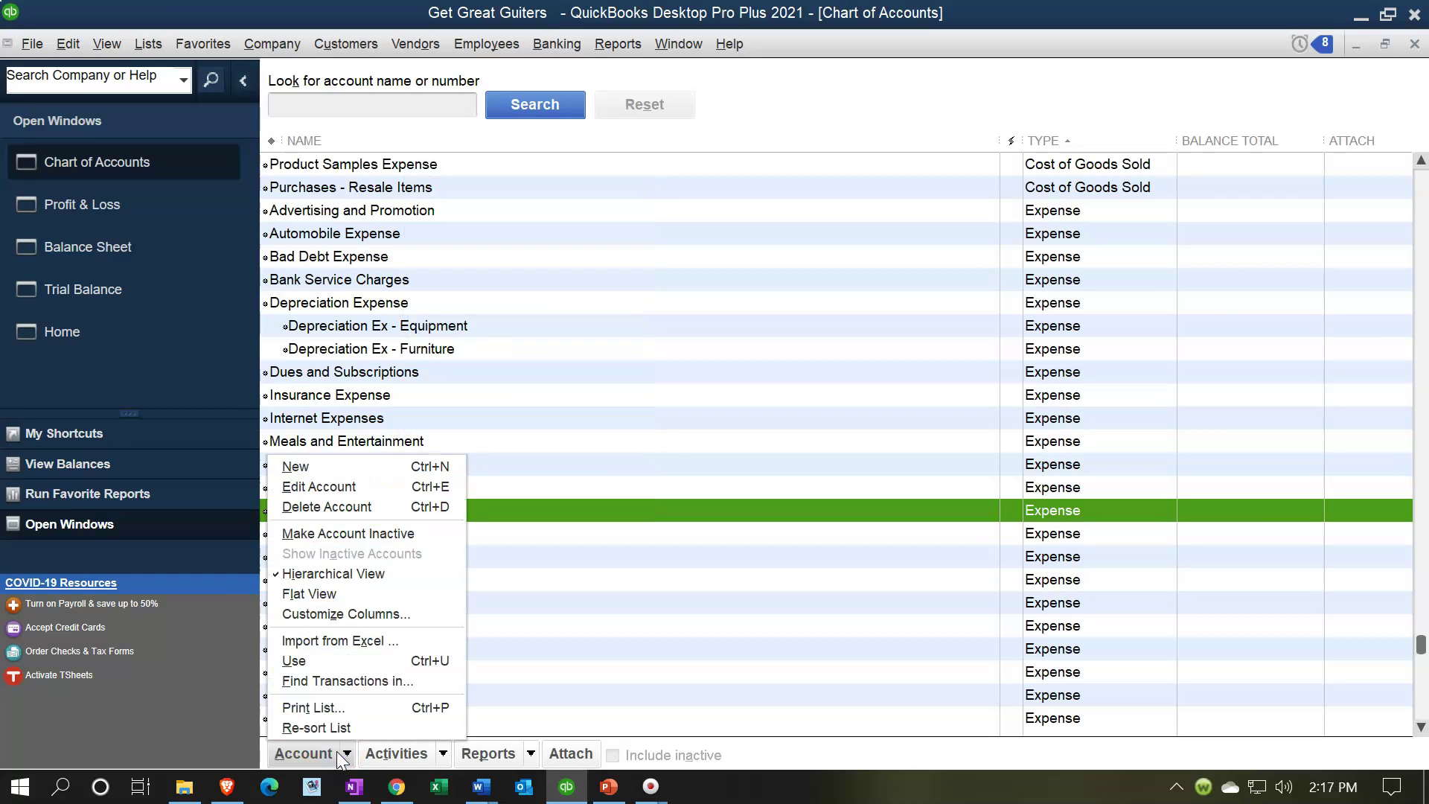
left_click(331, 466)
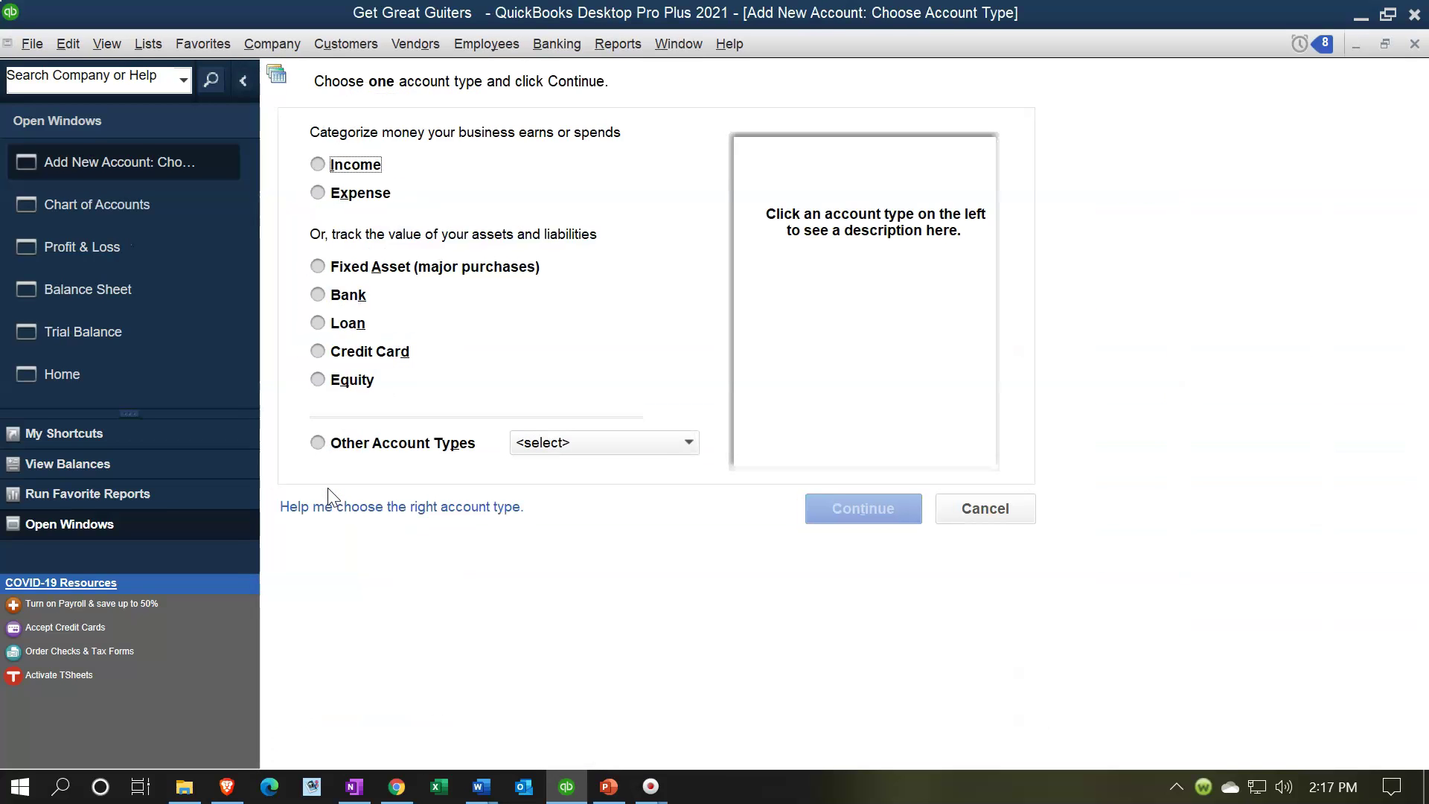
left_click(1415, 44)
Step: Open the Payroll Expenses account for editing to view its settings, and close it without changes
left_click(304, 757)
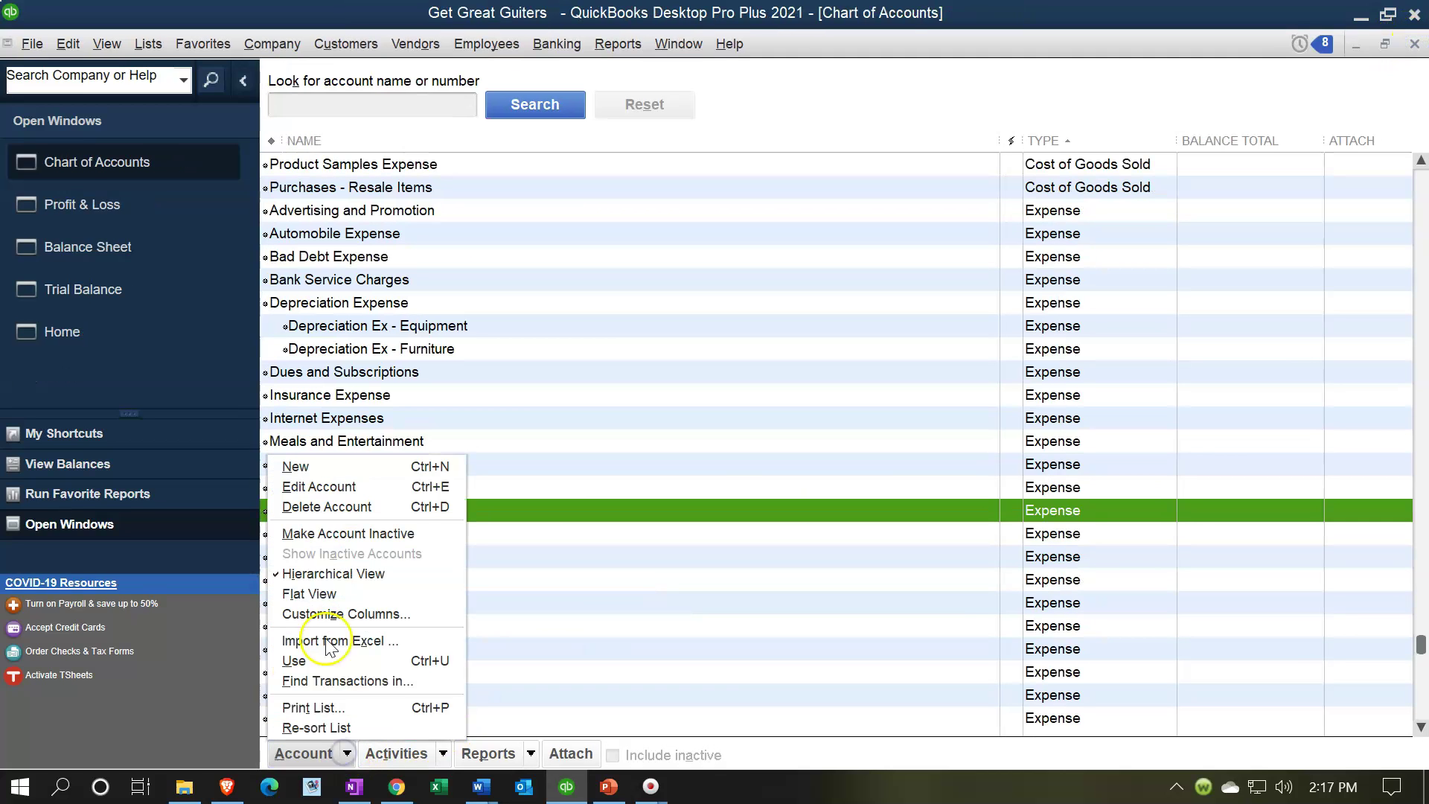
left_click(329, 486)
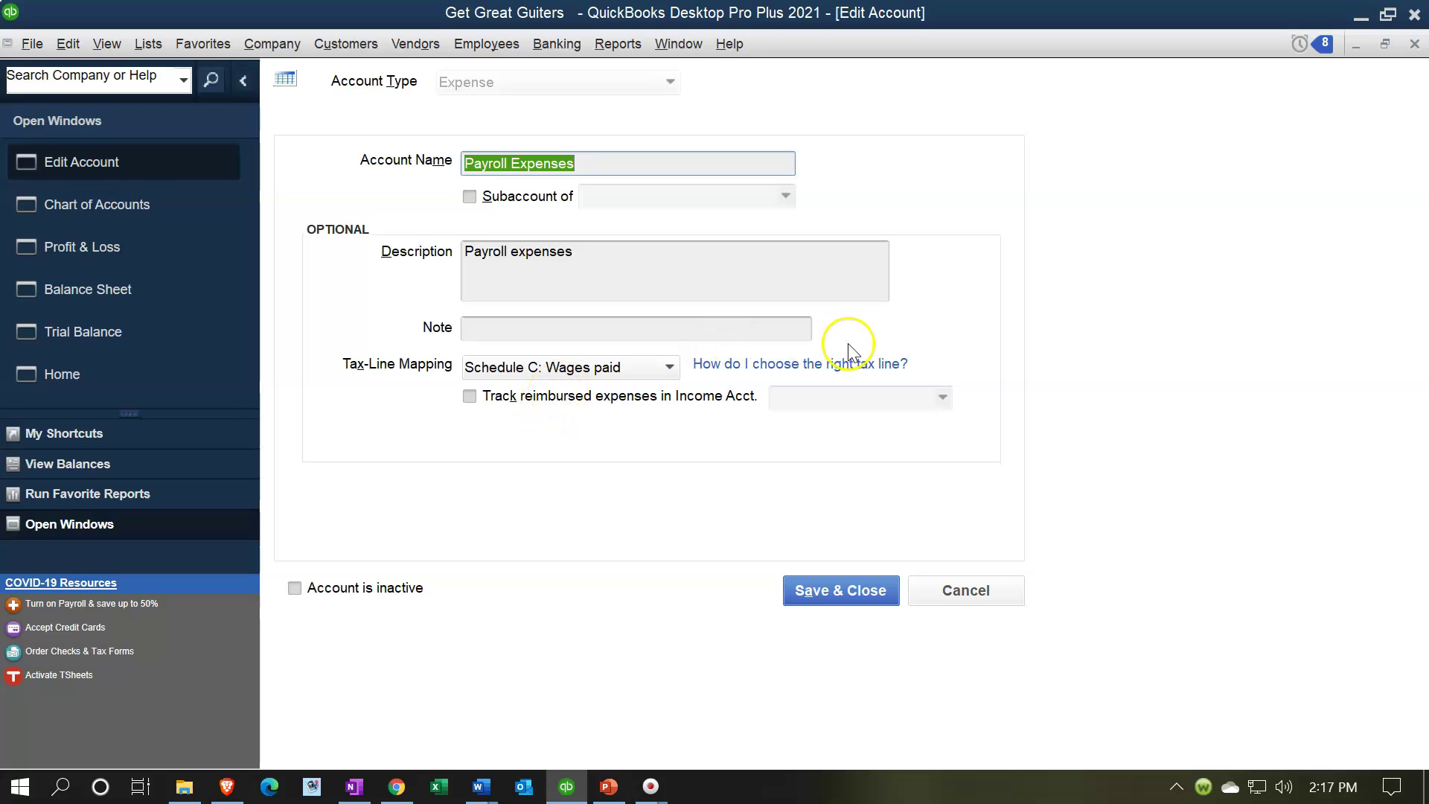
left_click(1412, 48)
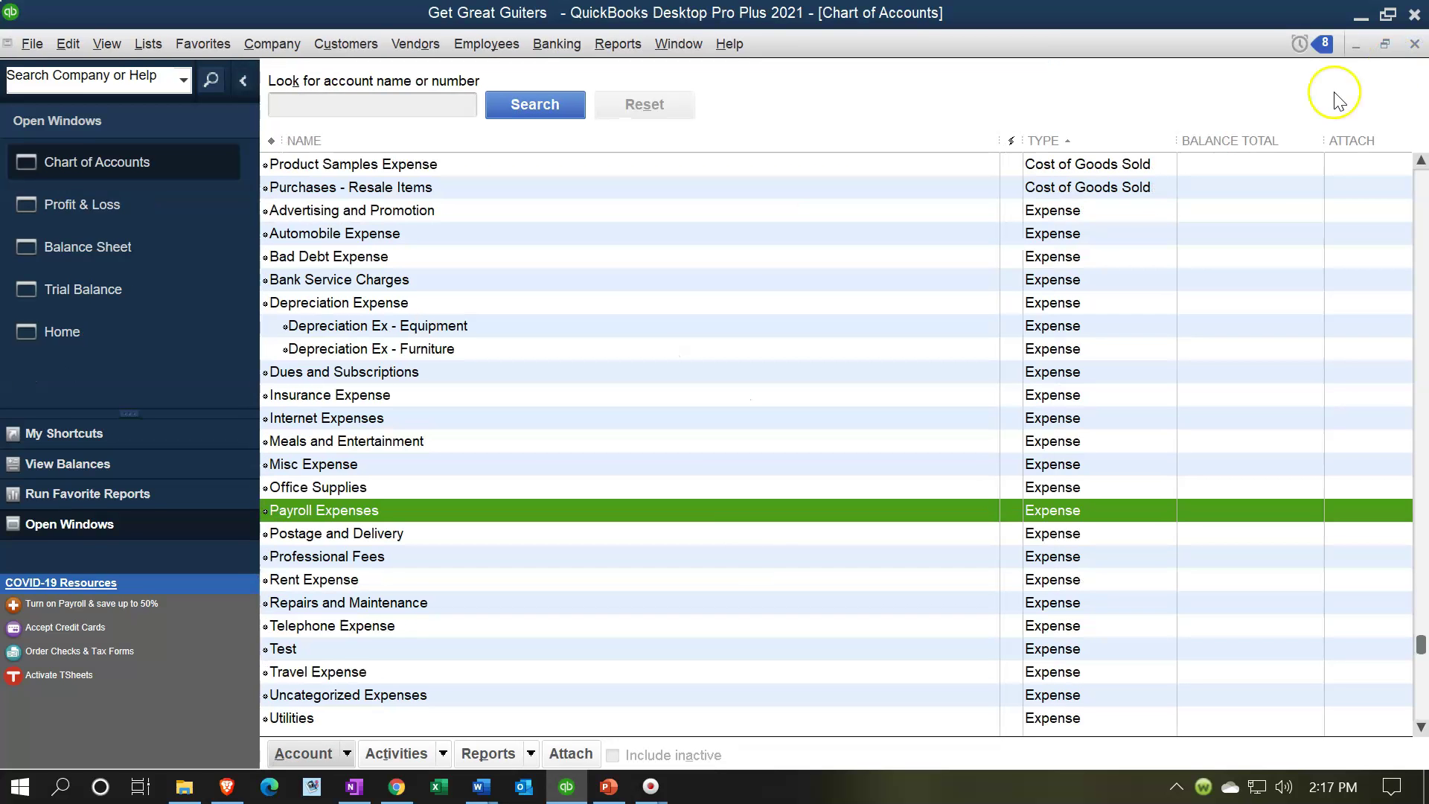
Step: Review the remaining expense accounts, and compare them with the Profit & Loss report's Expense and Depreciation Expense groups by collapsing and re-expanding both
scroll(730, 561, "down", 1)
scroll(730, 566, "down", 1)
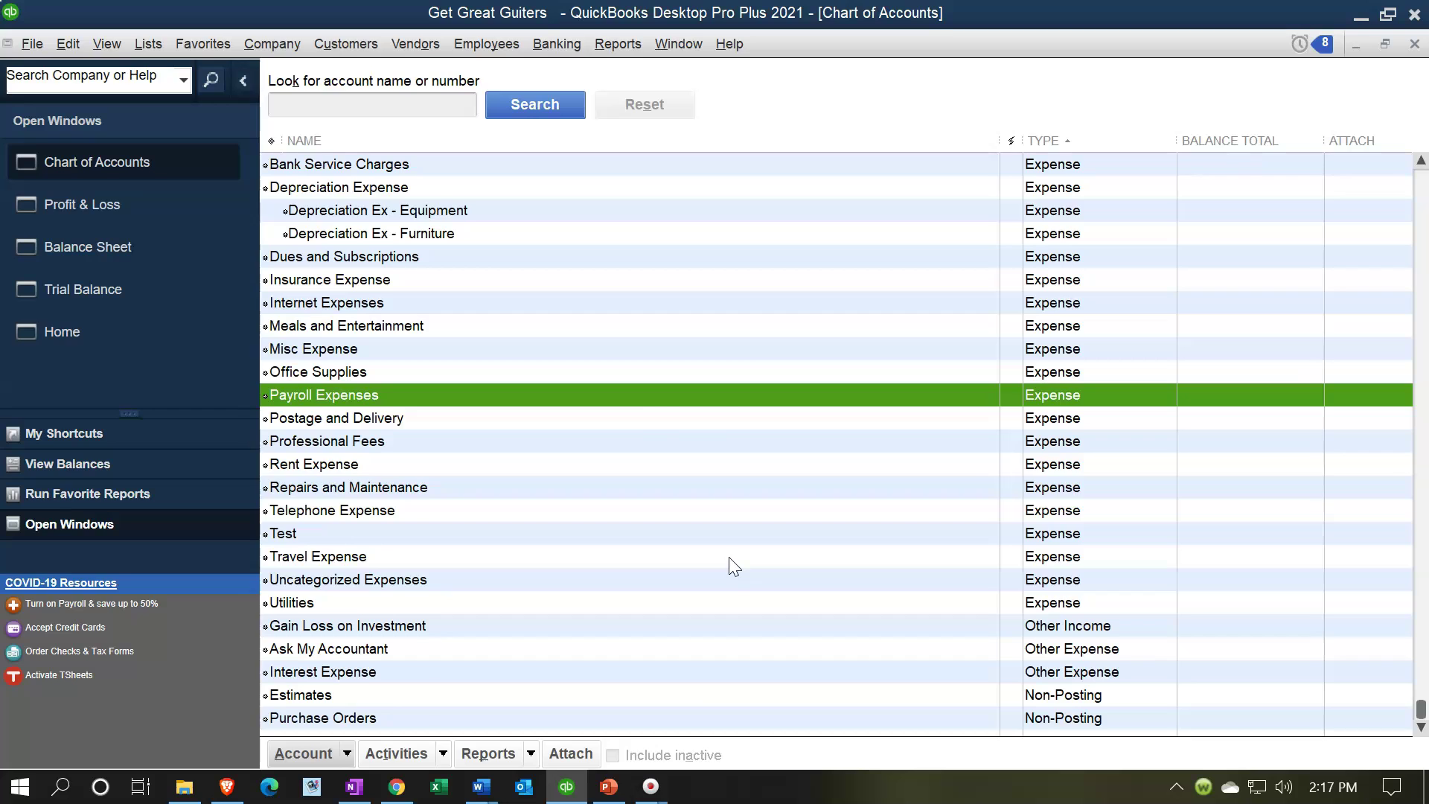
scroll(729, 566, "up", 2)
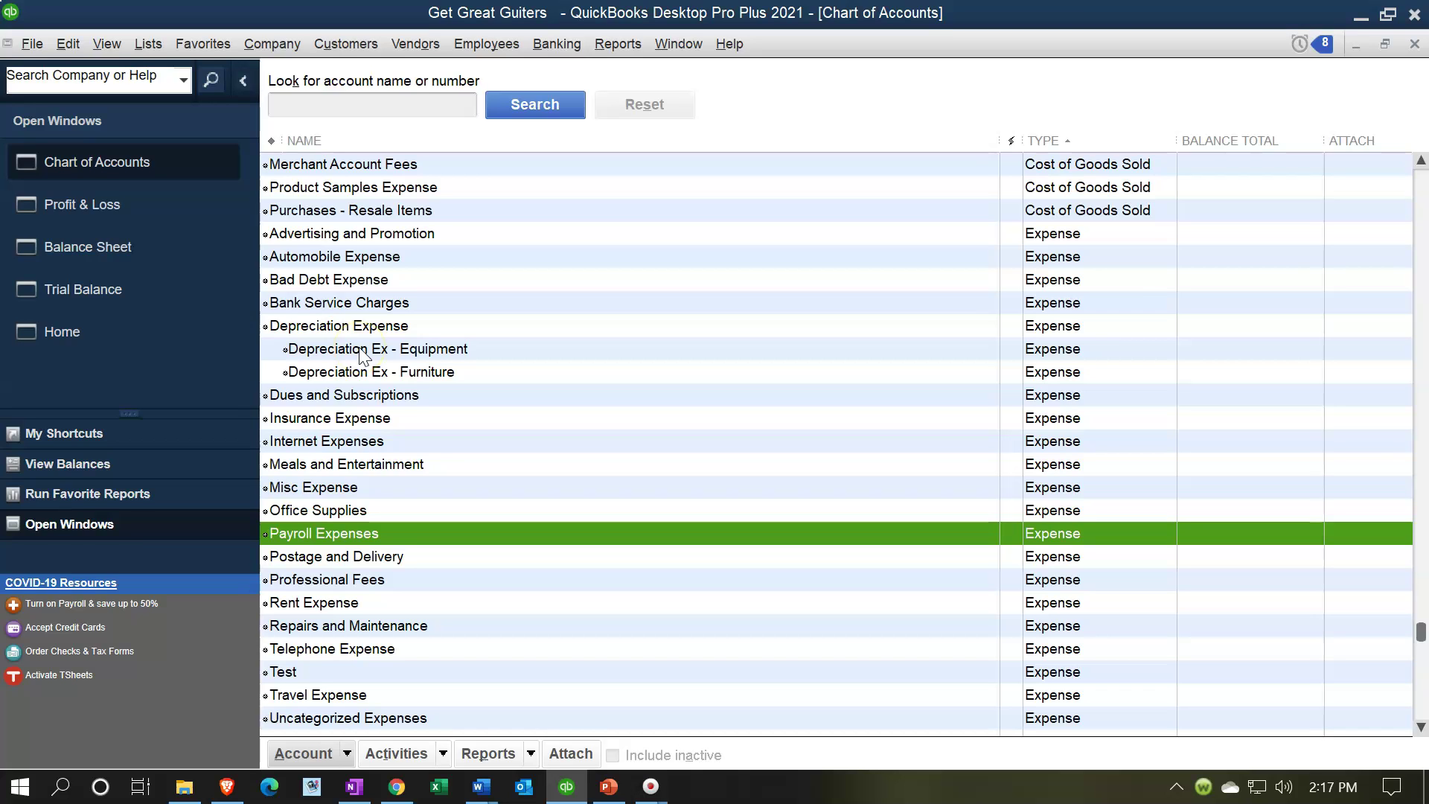
left_click(122, 213)
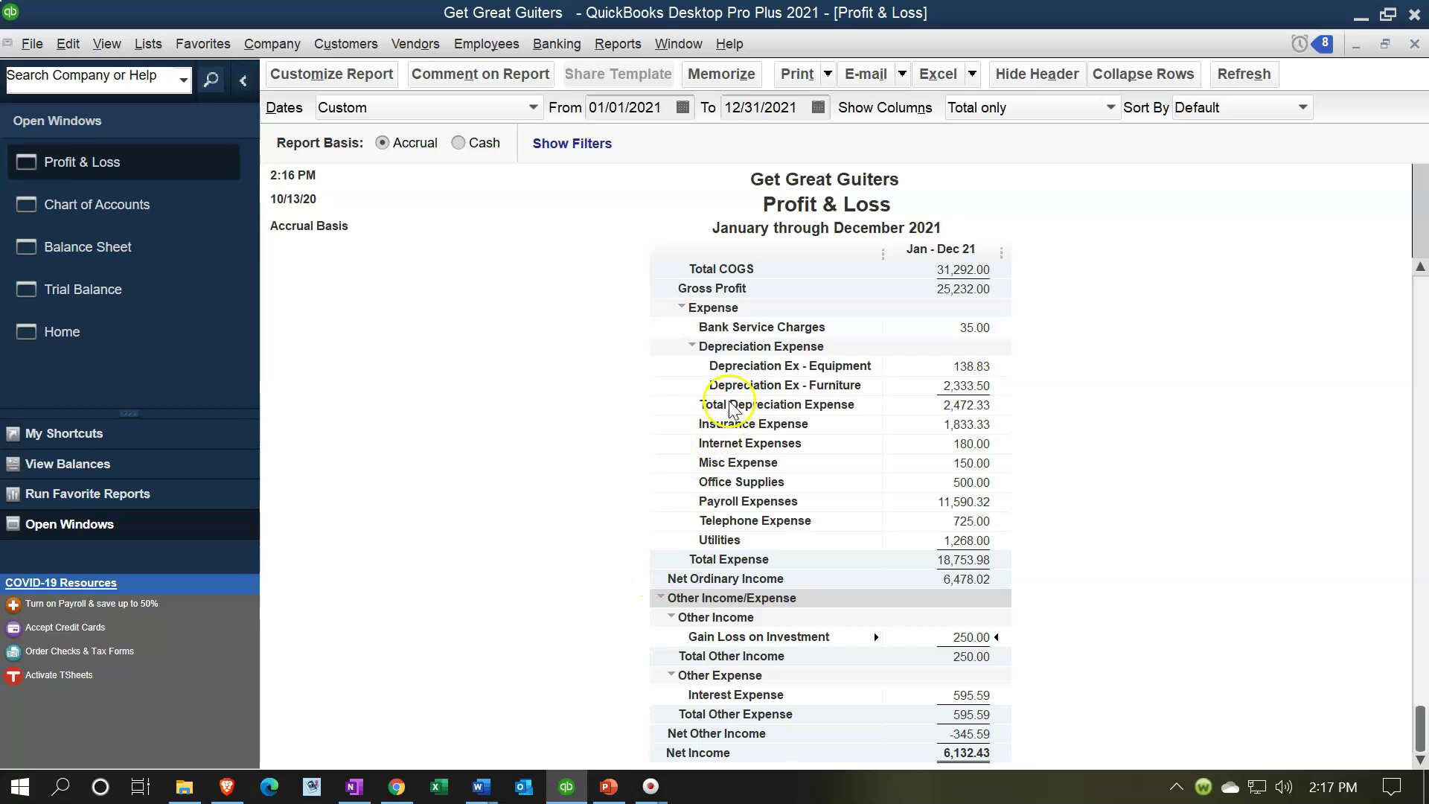
left_click(683, 309)
left_click(683, 482)
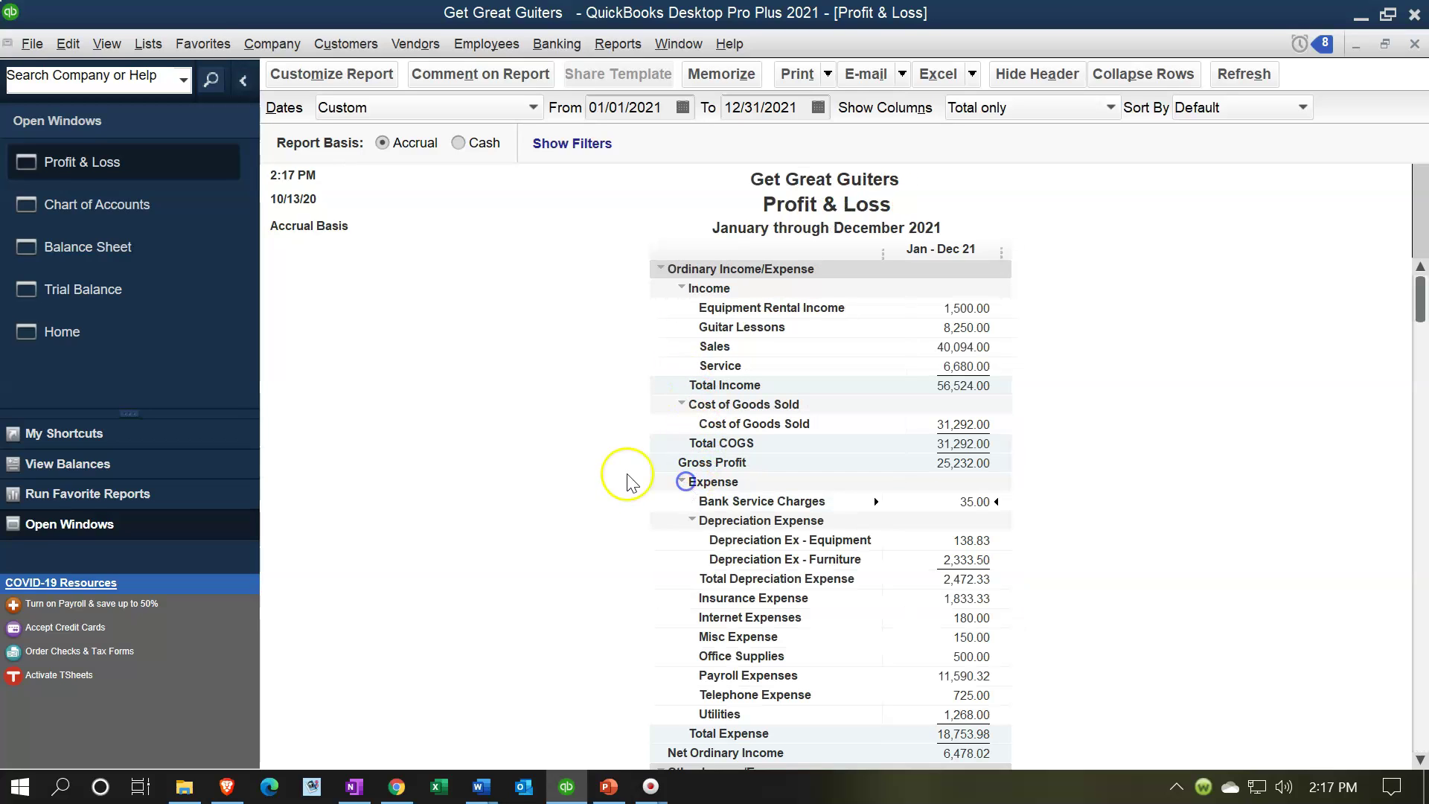
left_click(694, 522)
left_click(694, 522)
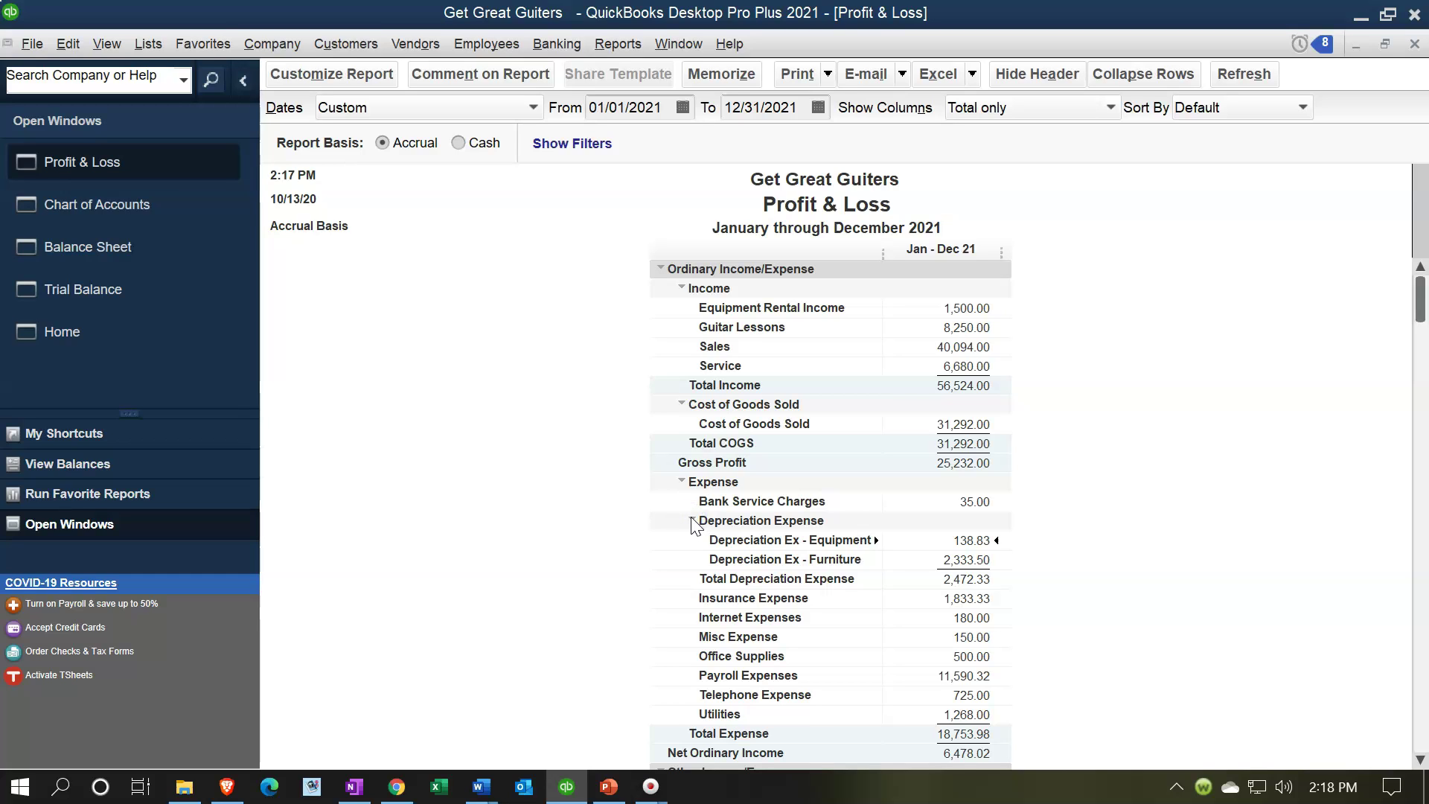
Step: From the Chart of Accounts, open Depreciation Ex - Equipment for editing to inspect its subaccount setting, and close it without changes
left_click(123, 207)
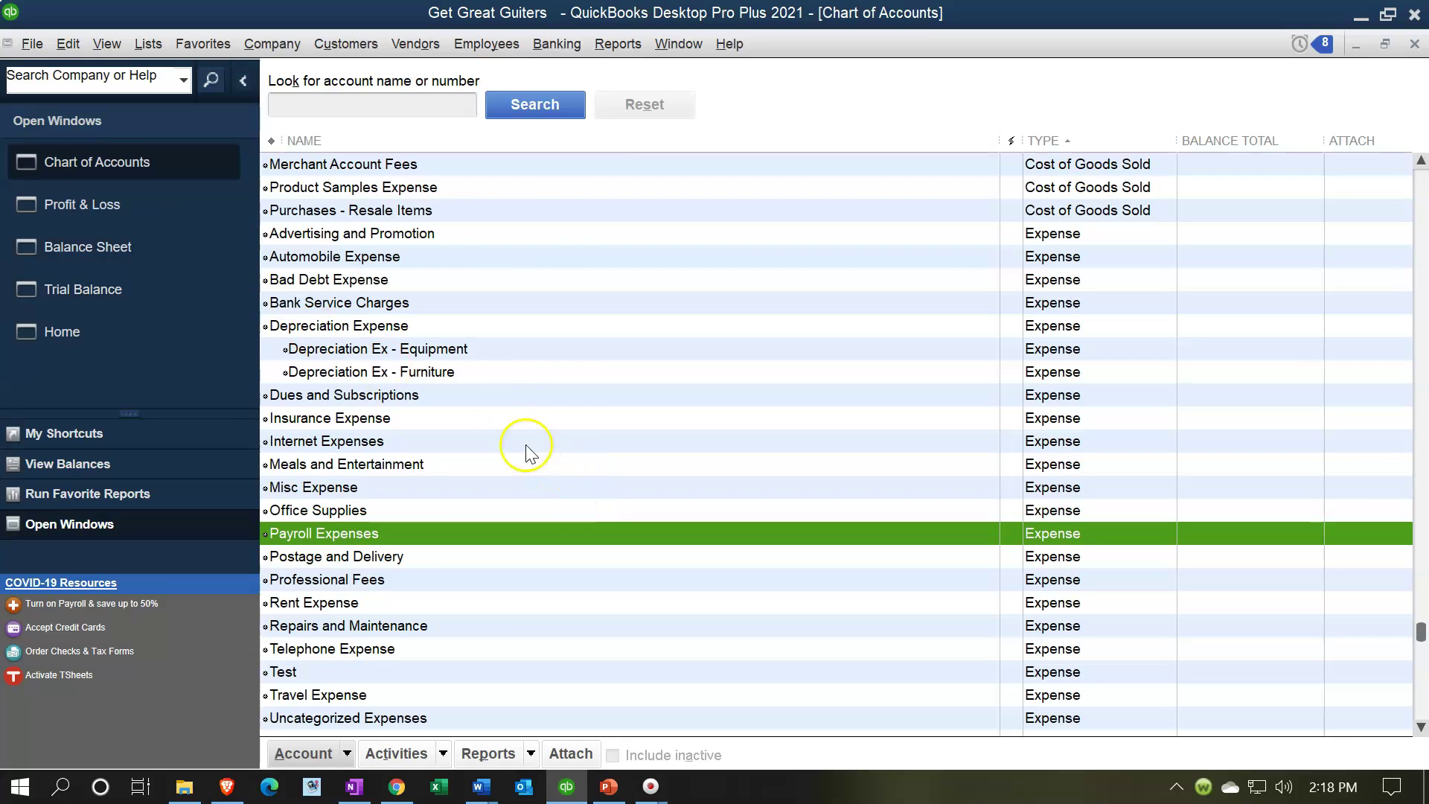
left_click(460, 347)
right_click(460, 347)
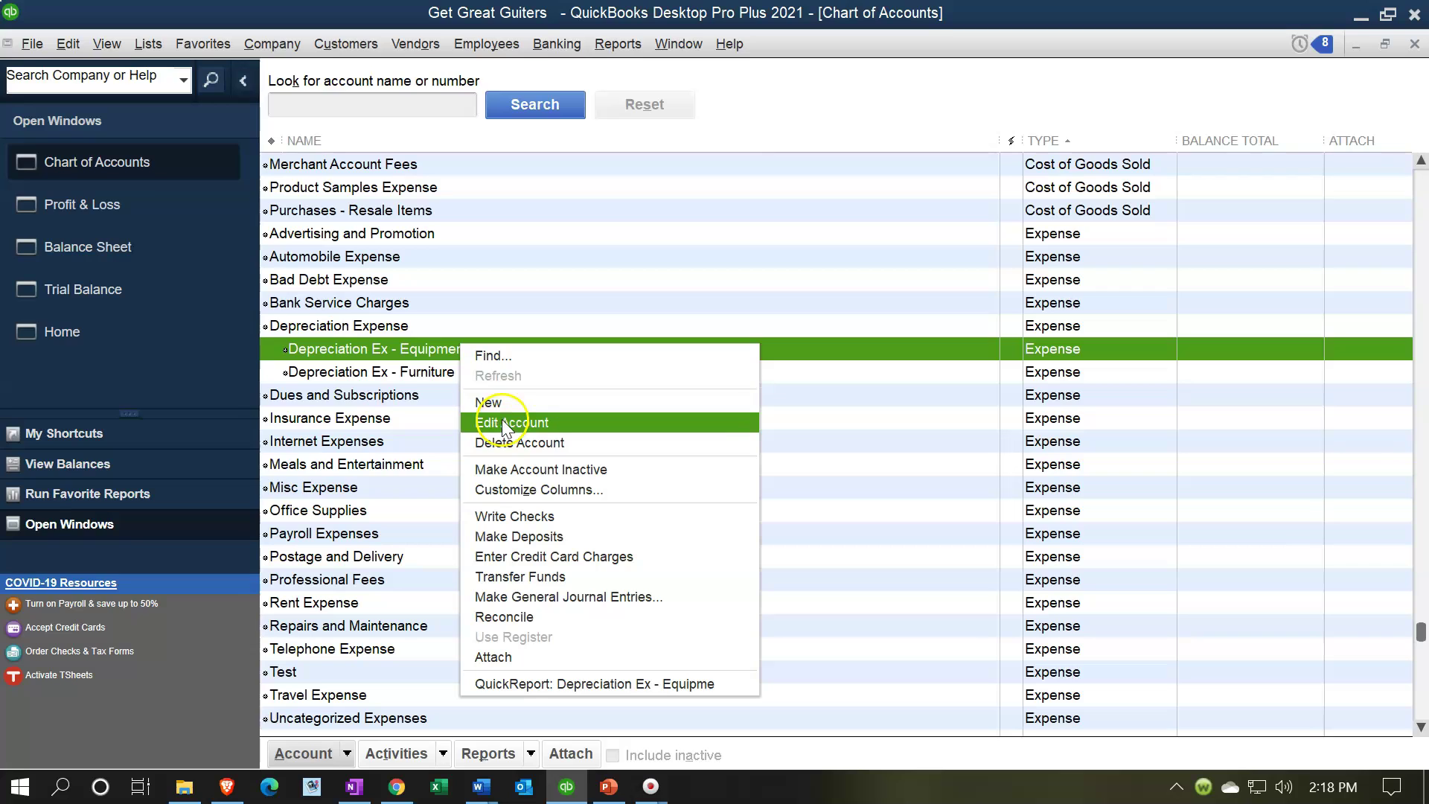
left_click(537, 423)
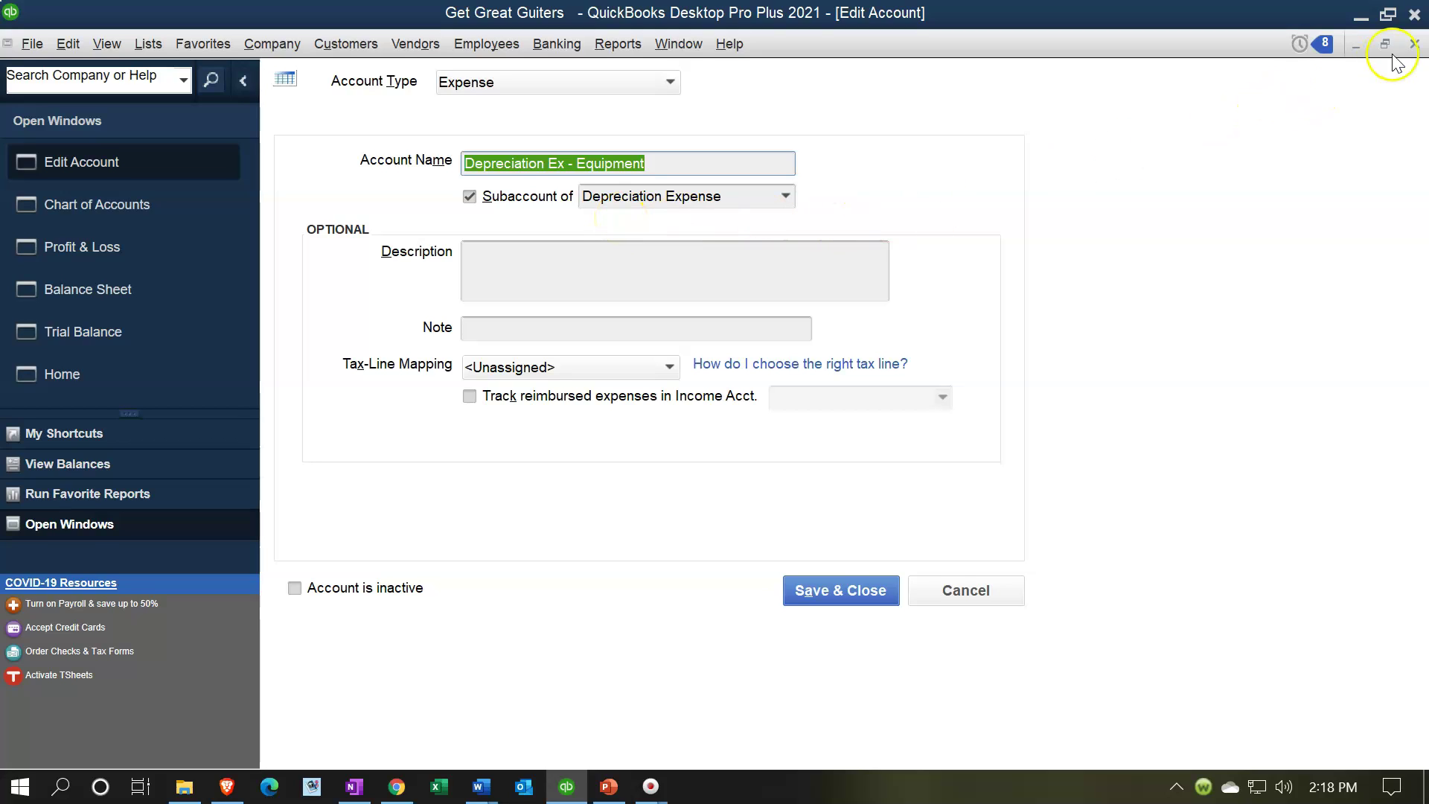
left_click(1414, 45)
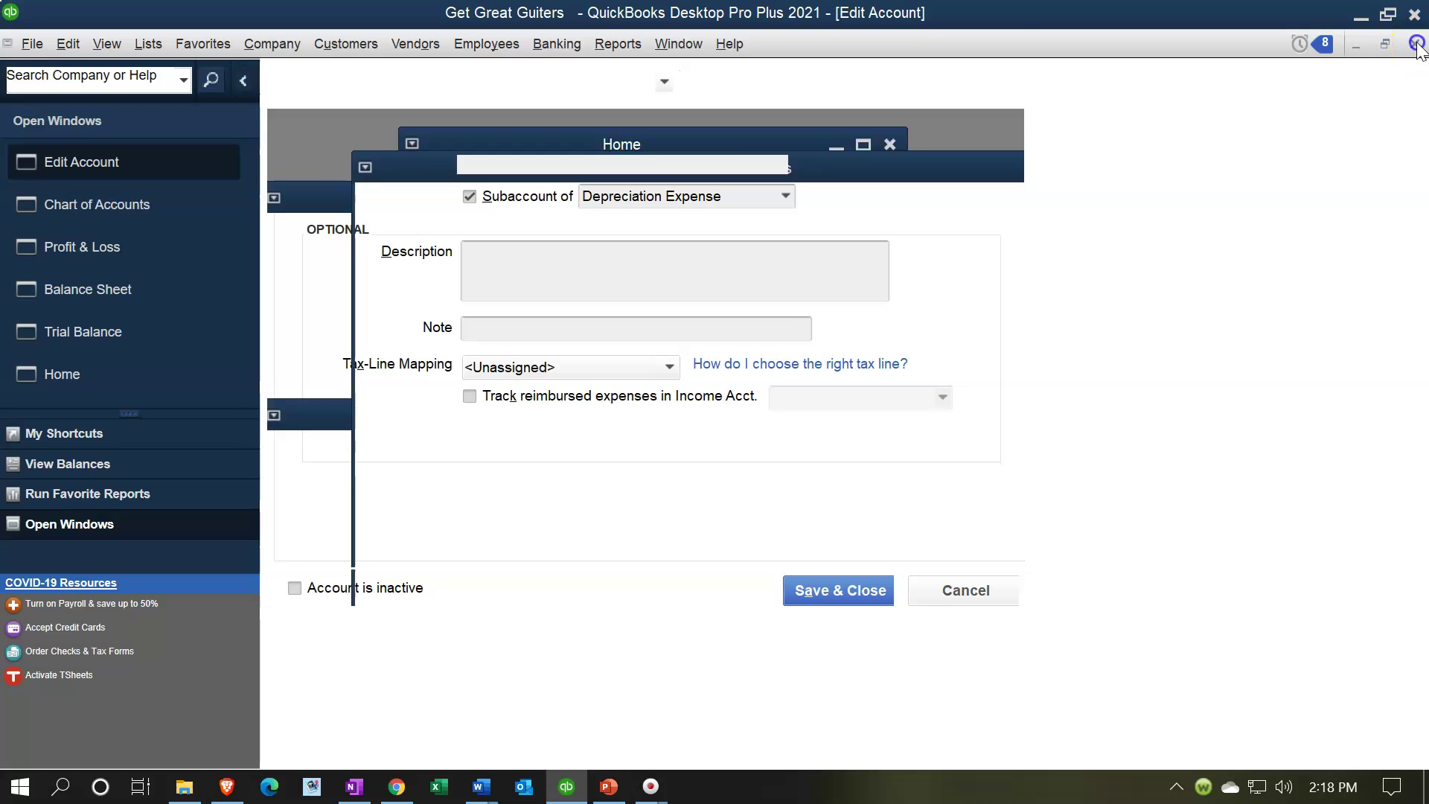
scroll(831, 484, "up", 9)
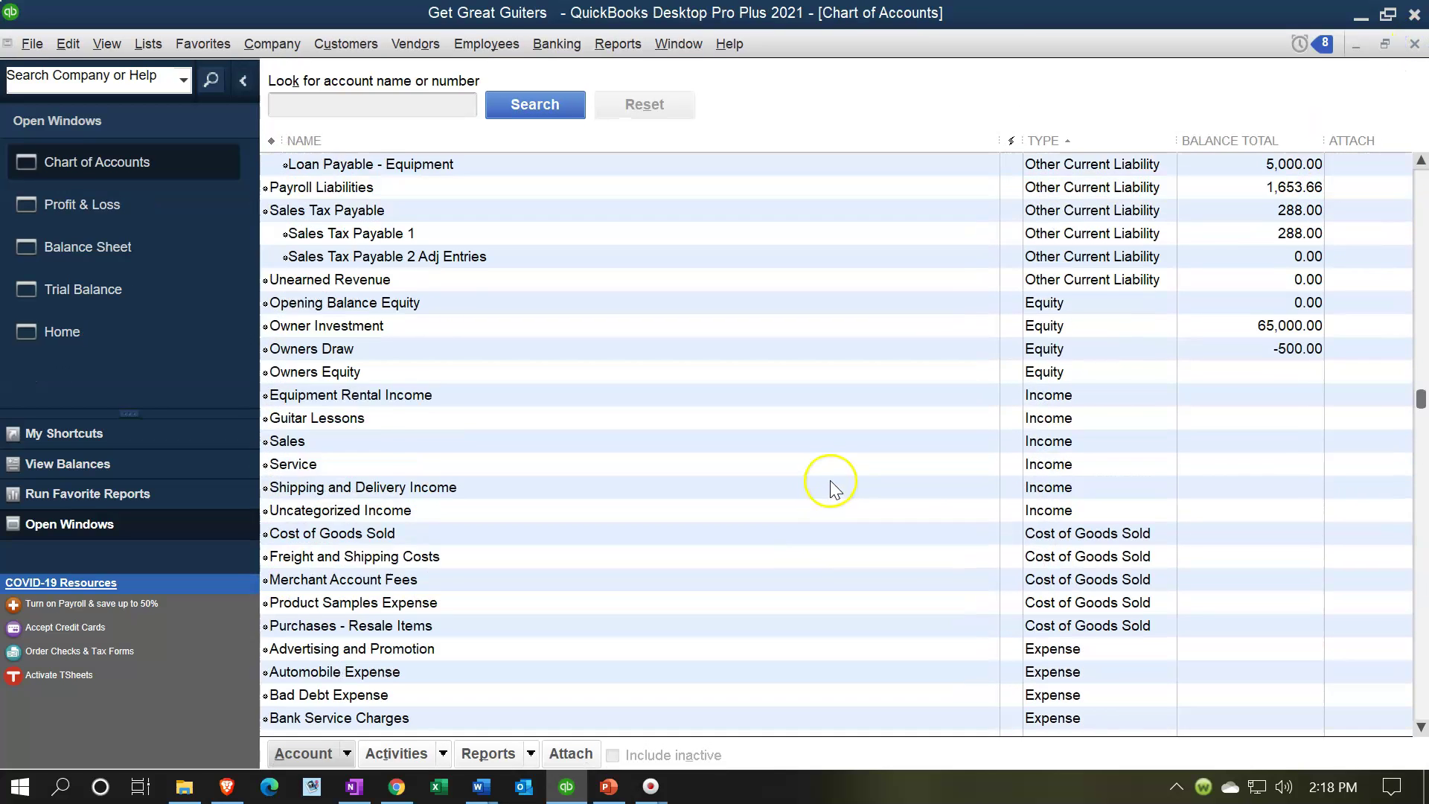
Step: Open a blank check, start adding a new account from its expense account choices to view the account types, and close both without saving
scroll(833, 487, "up", 3)
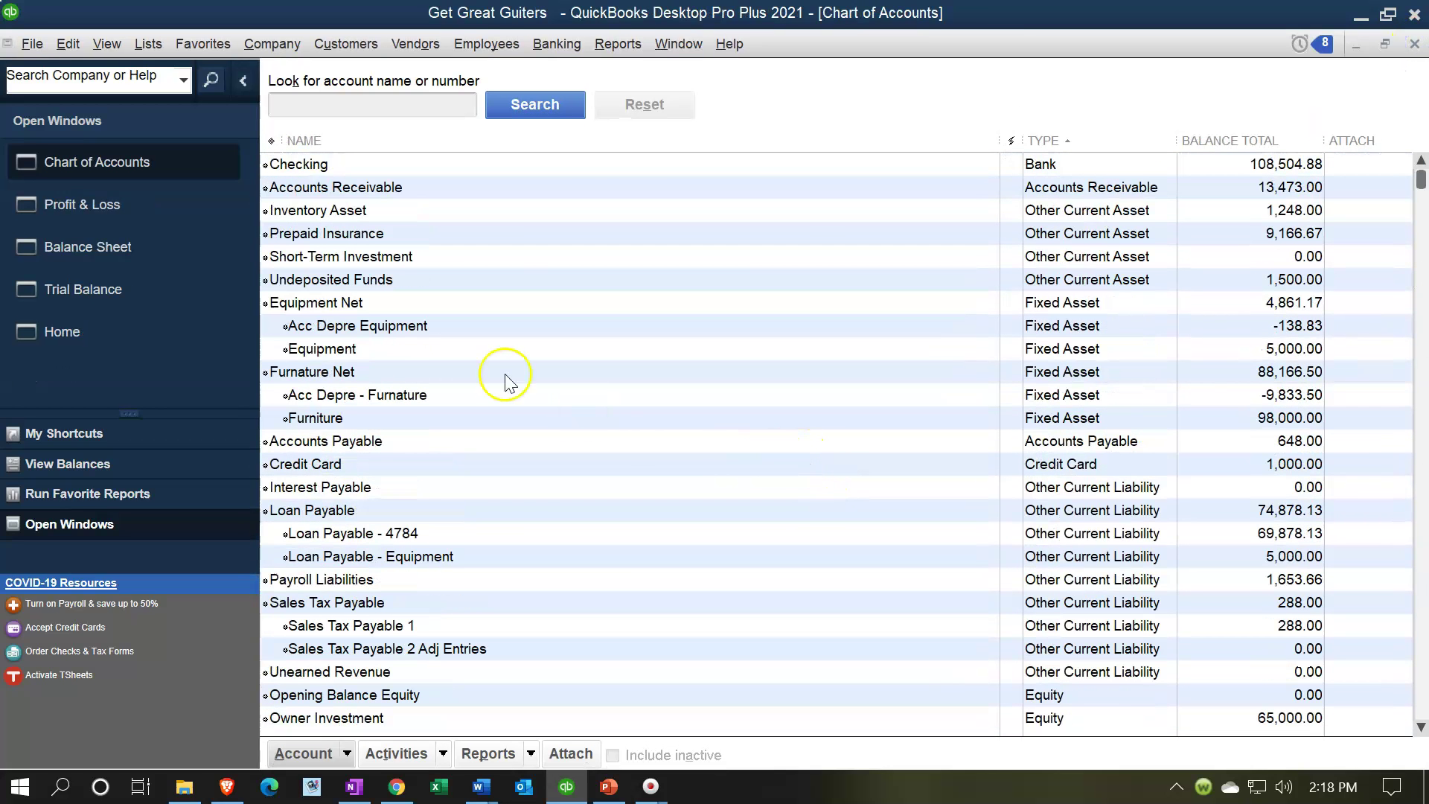
left_click(119, 324)
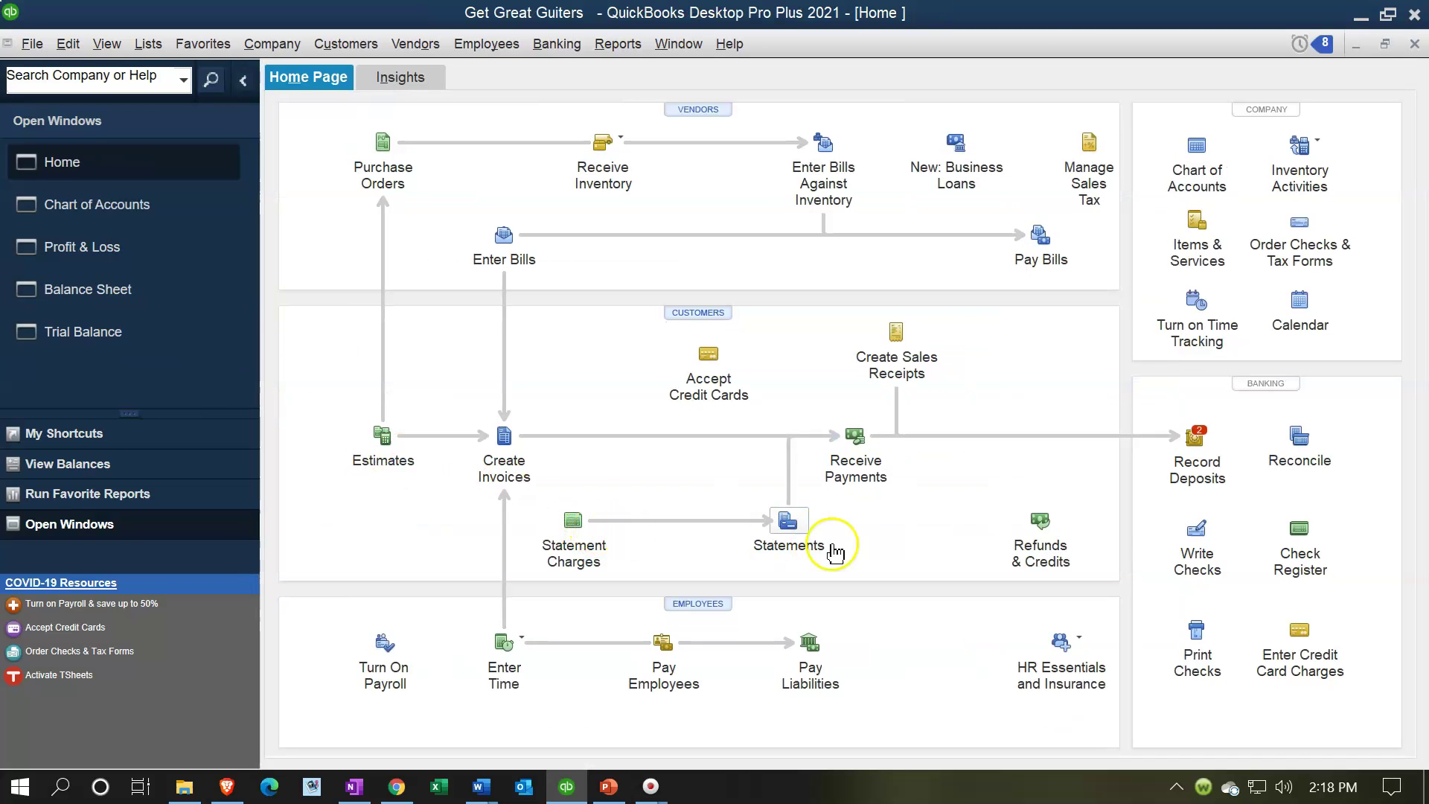
left_click(1197, 540)
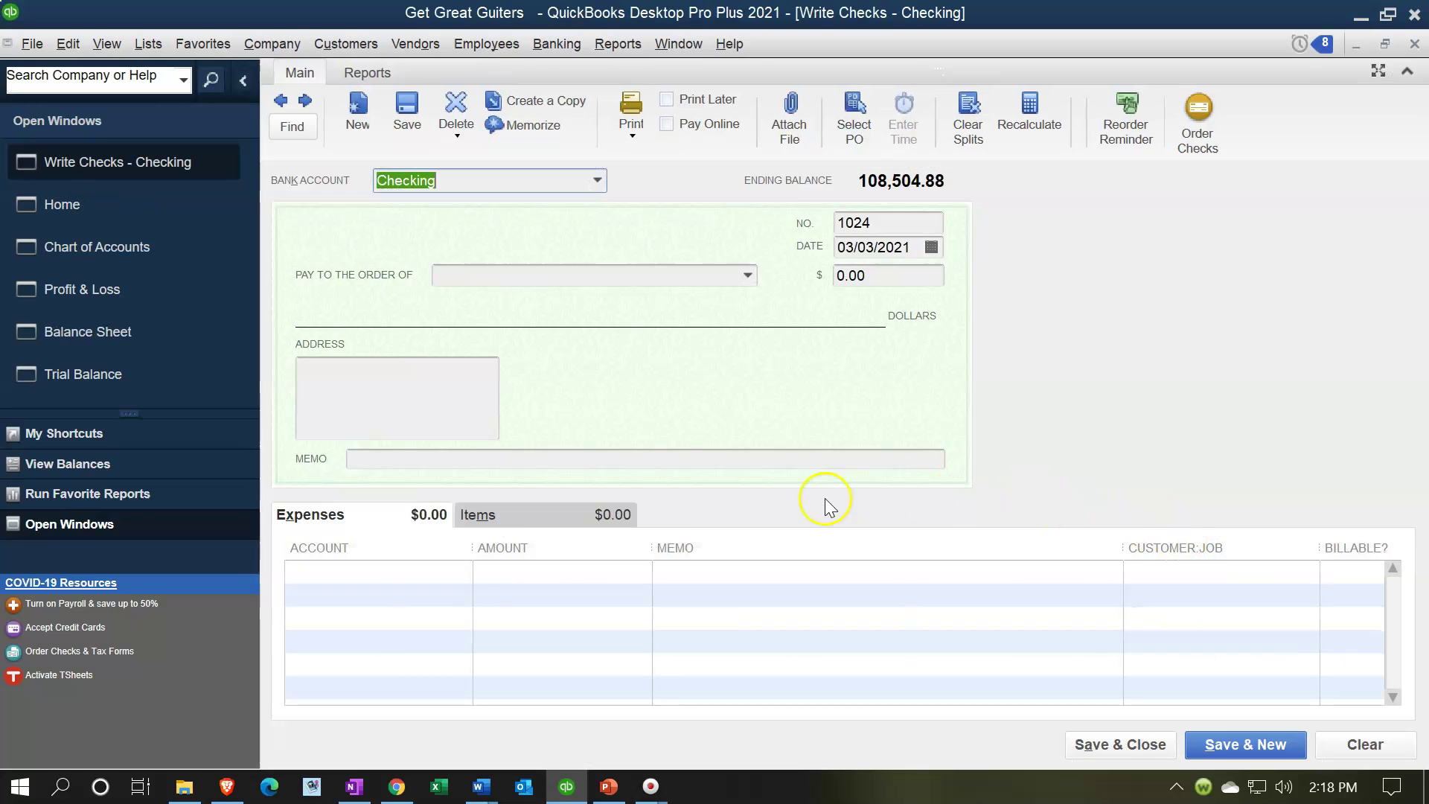
left_click(428, 583)
left_click(460, 572)
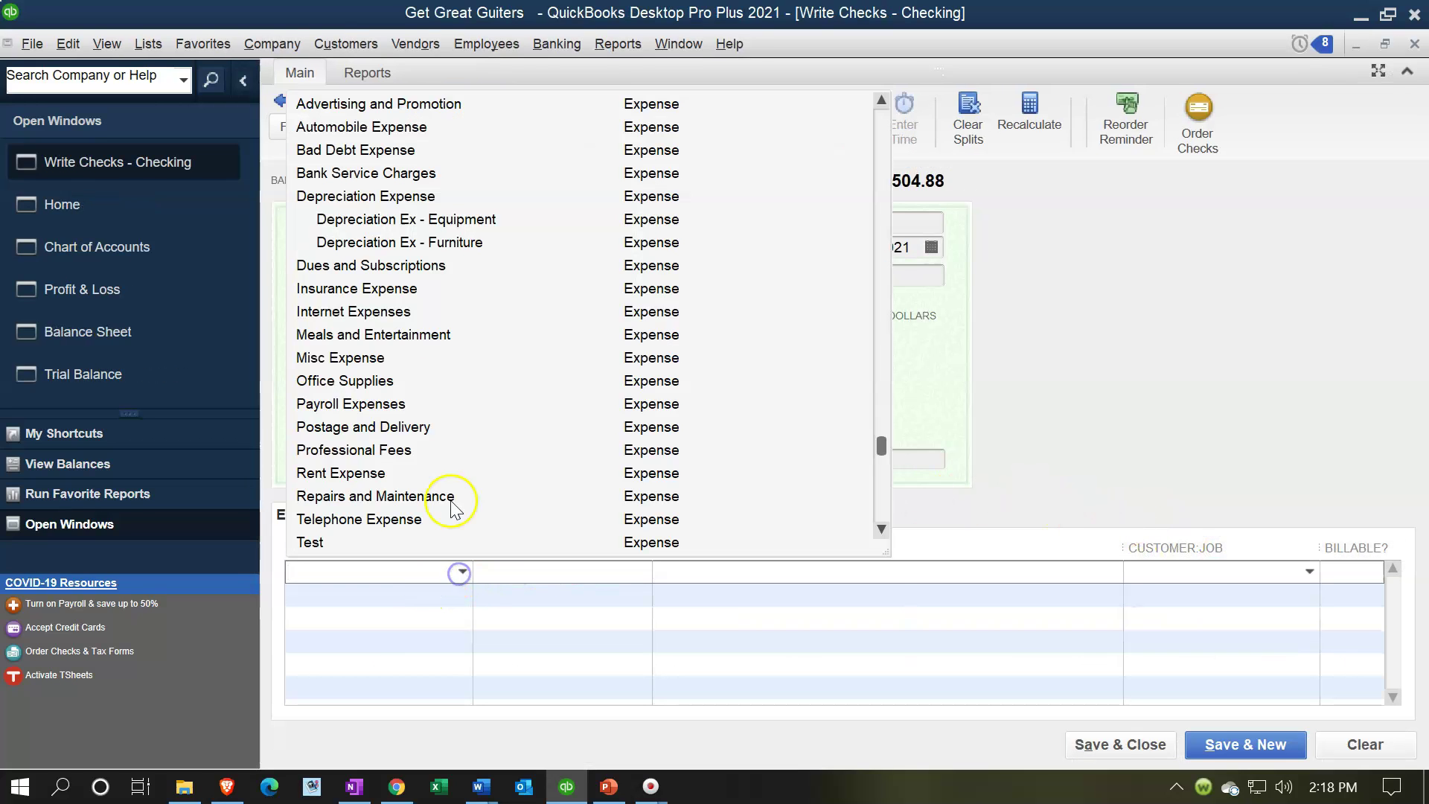
scroll(447, 477, "up", 10)
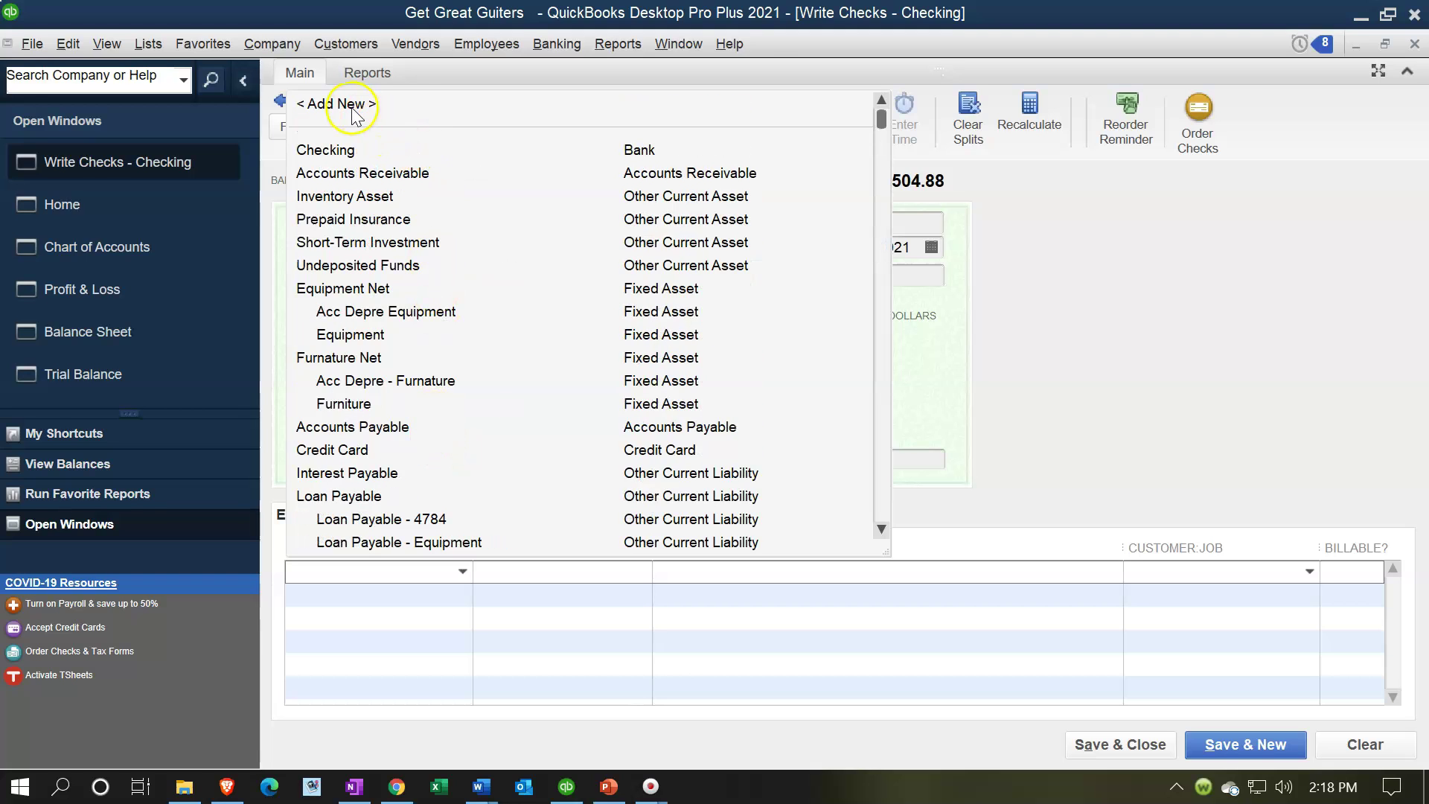
left_click(353, 104)
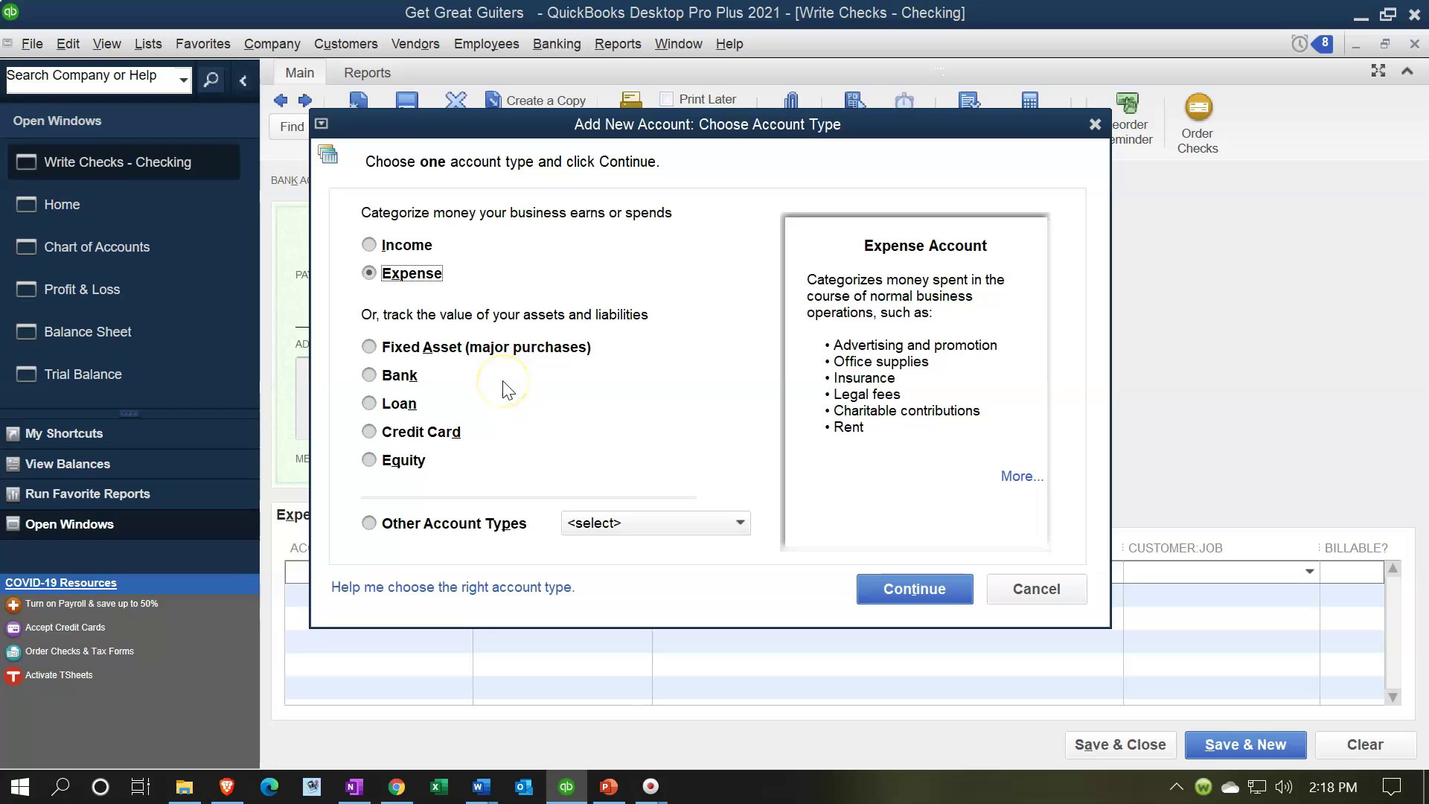
left_click(1095, 124)
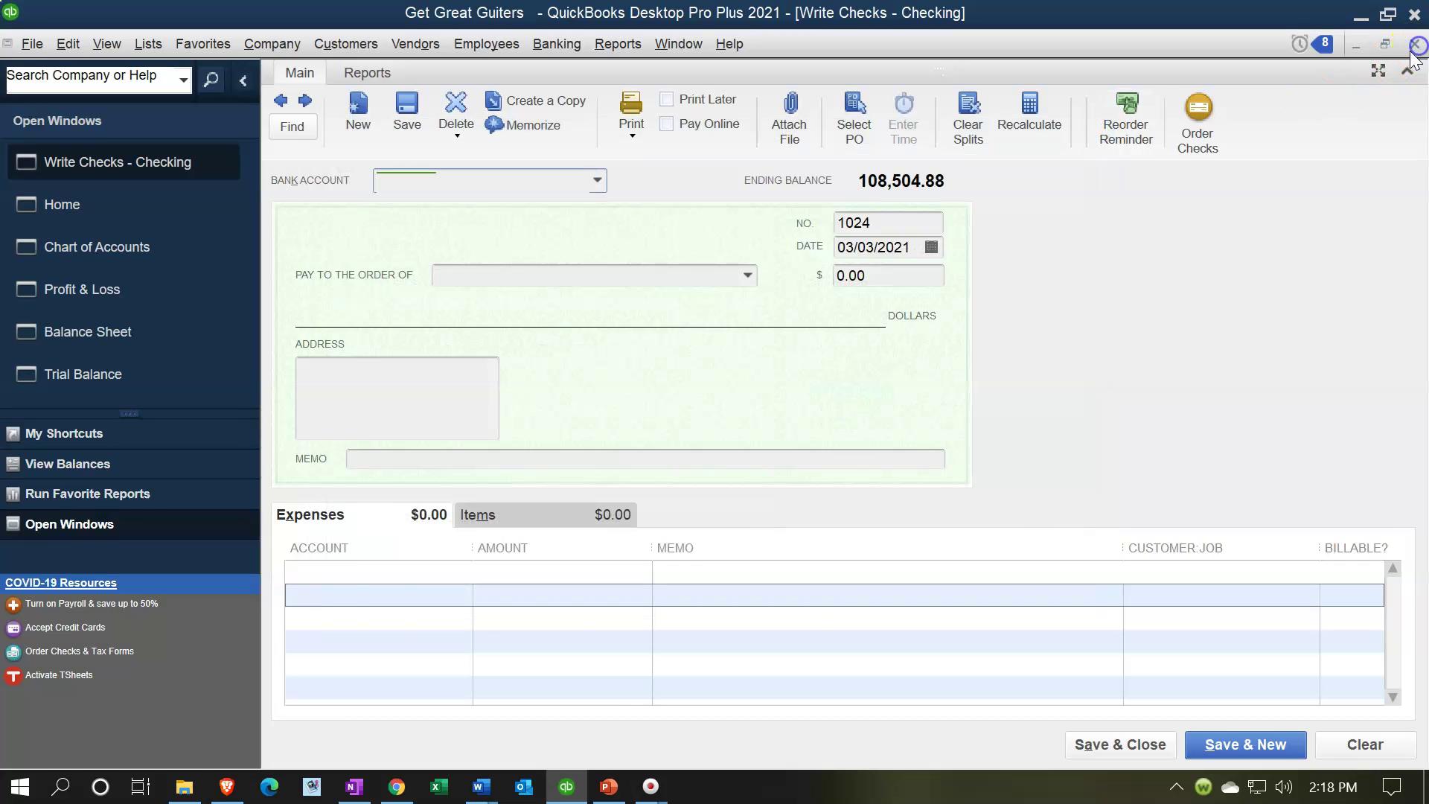
left_click(1418, 46)
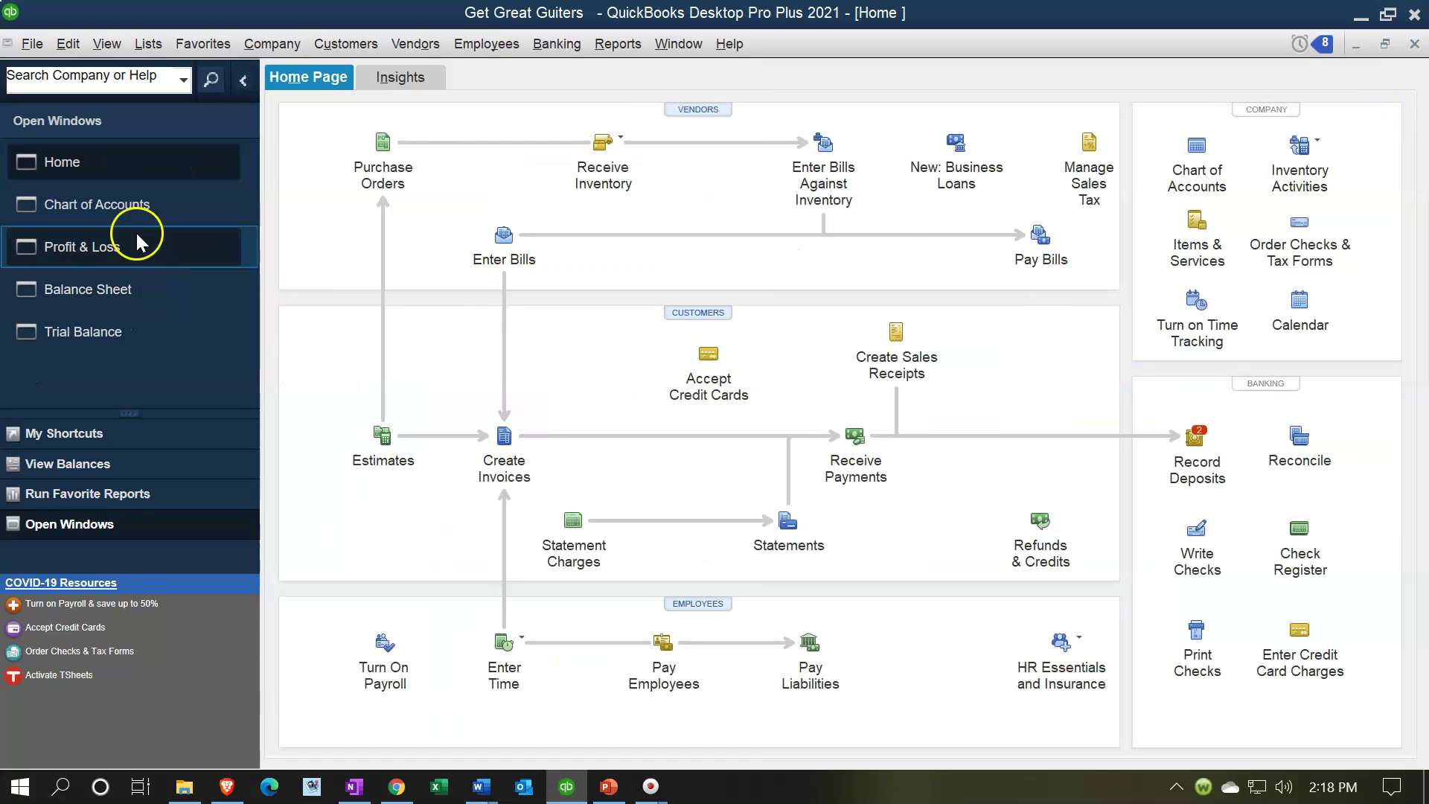
Step: Compare the order of accounts in the Chart of Accounts with the account lines in the Trial Balance report
left_click(134, 216)
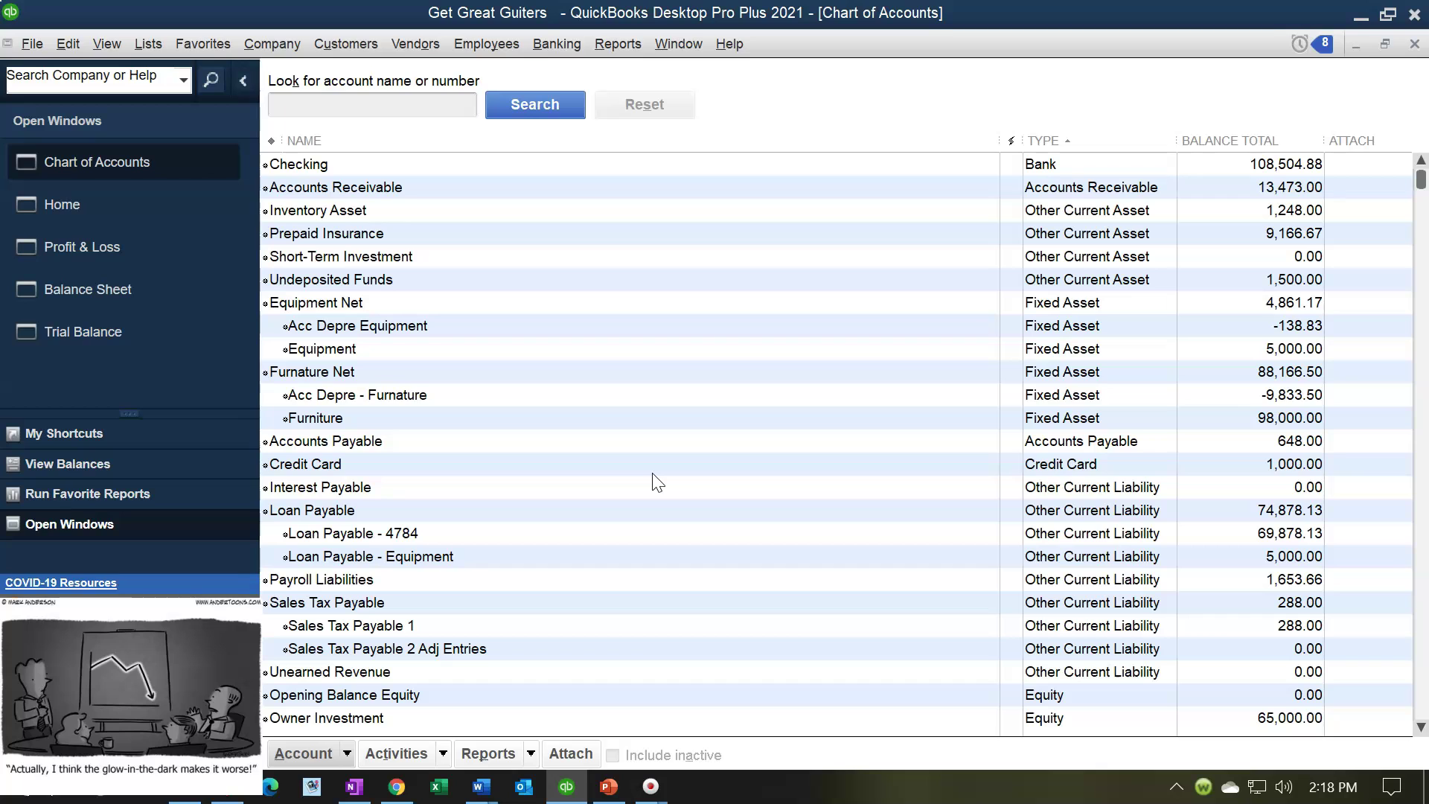
left_click(602, 360)
scroll(598, 303, "down", 3)
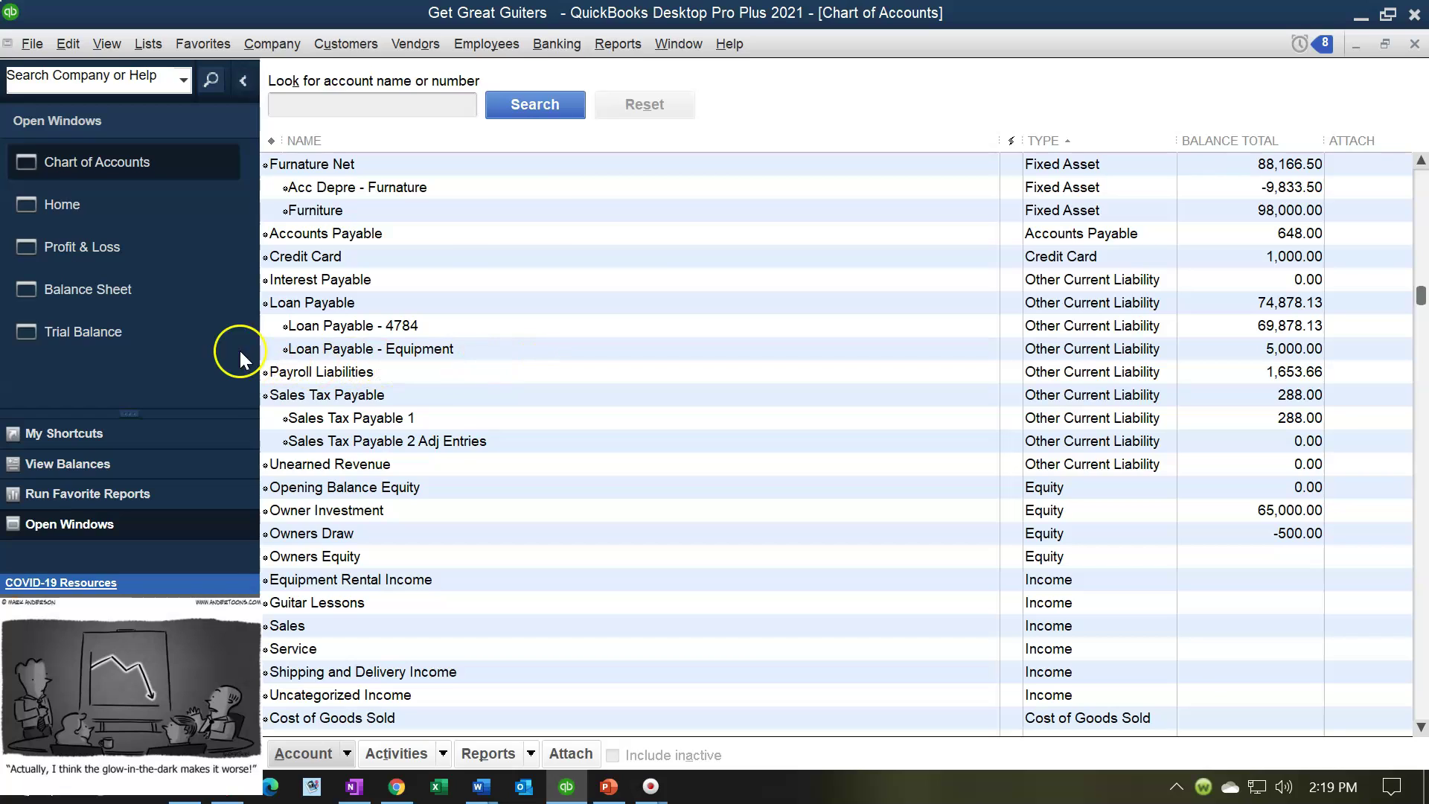
left_click(149, 335)
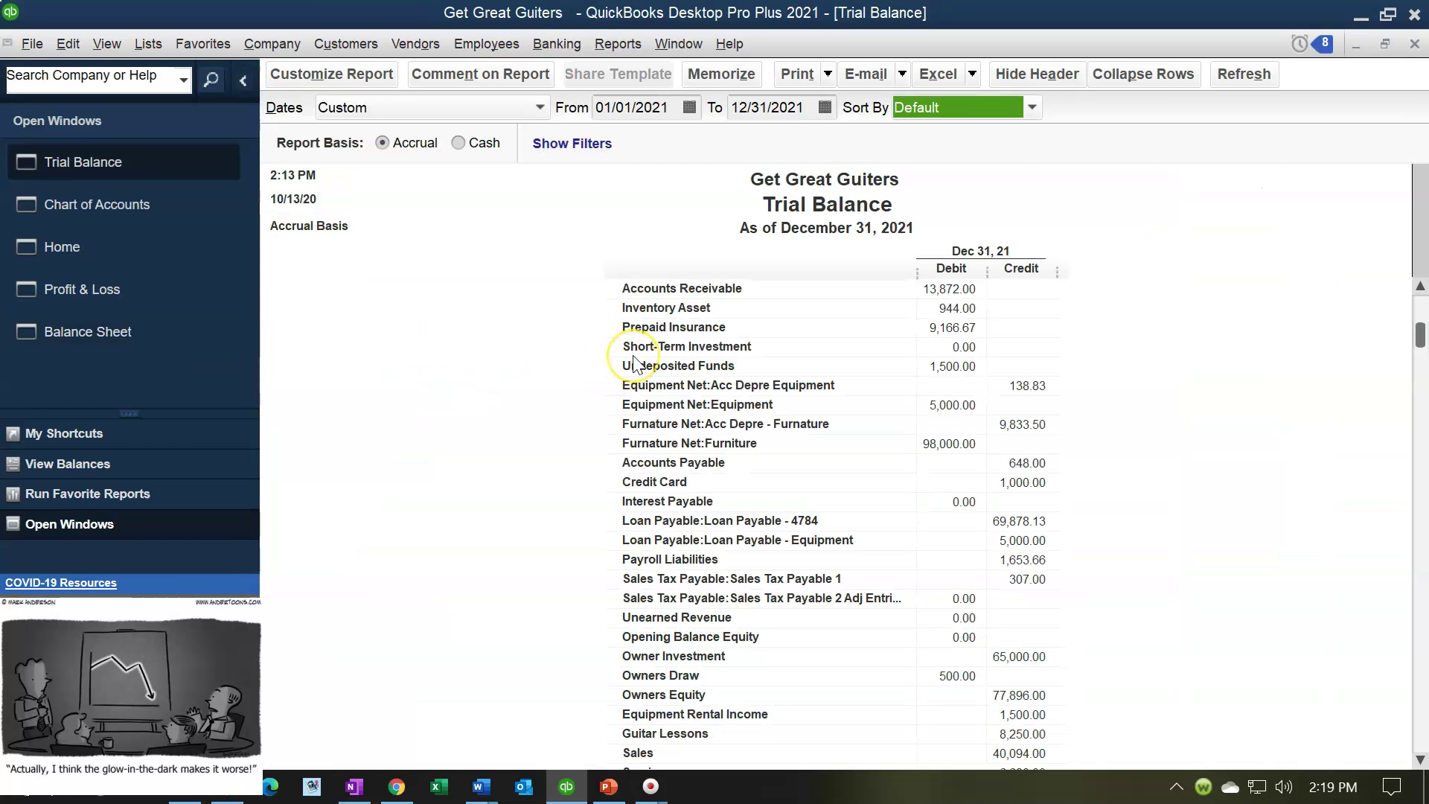
scroll(631, 367, "down", 3)
scroll(634, 364, "down", 2)
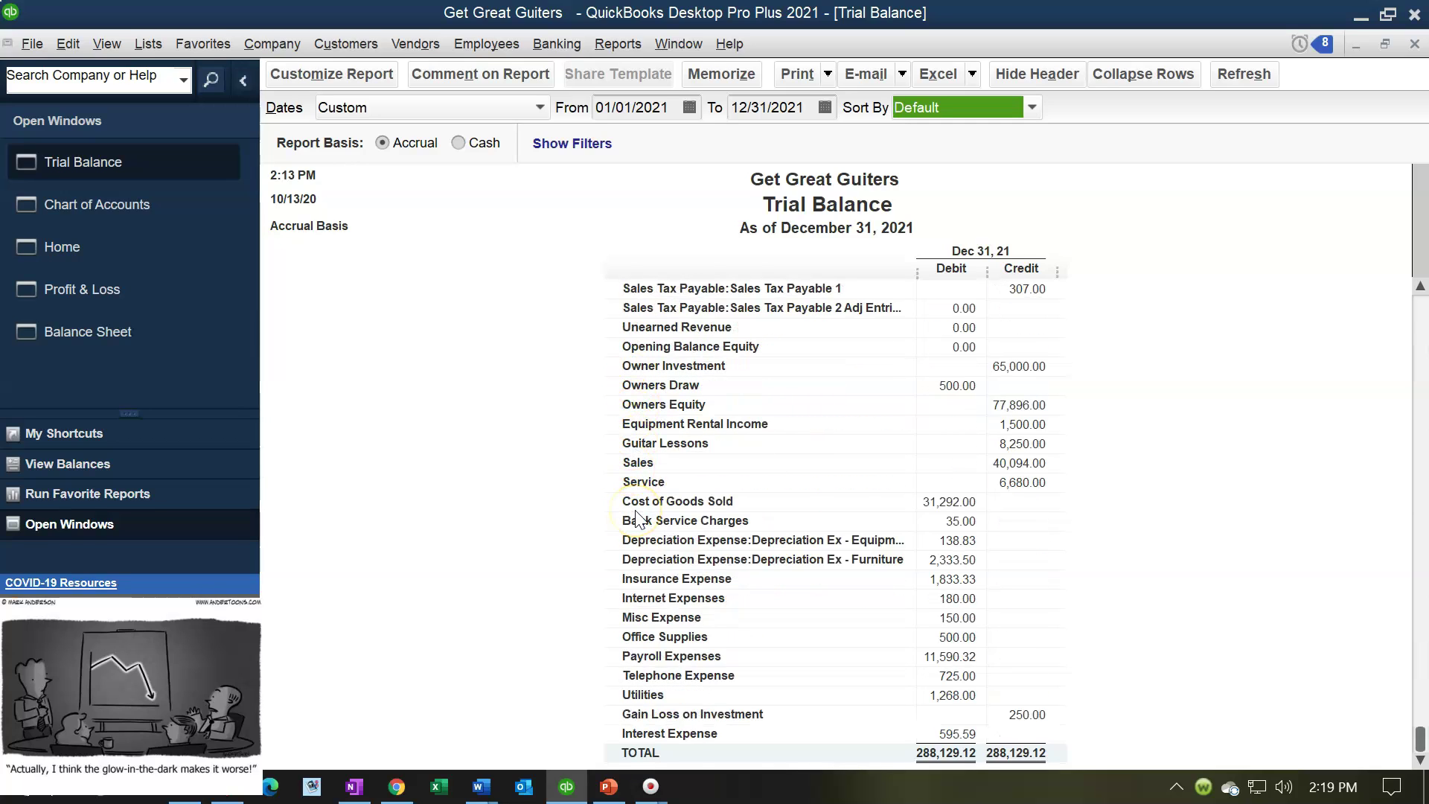
scroll(637, 519, "up", 5)
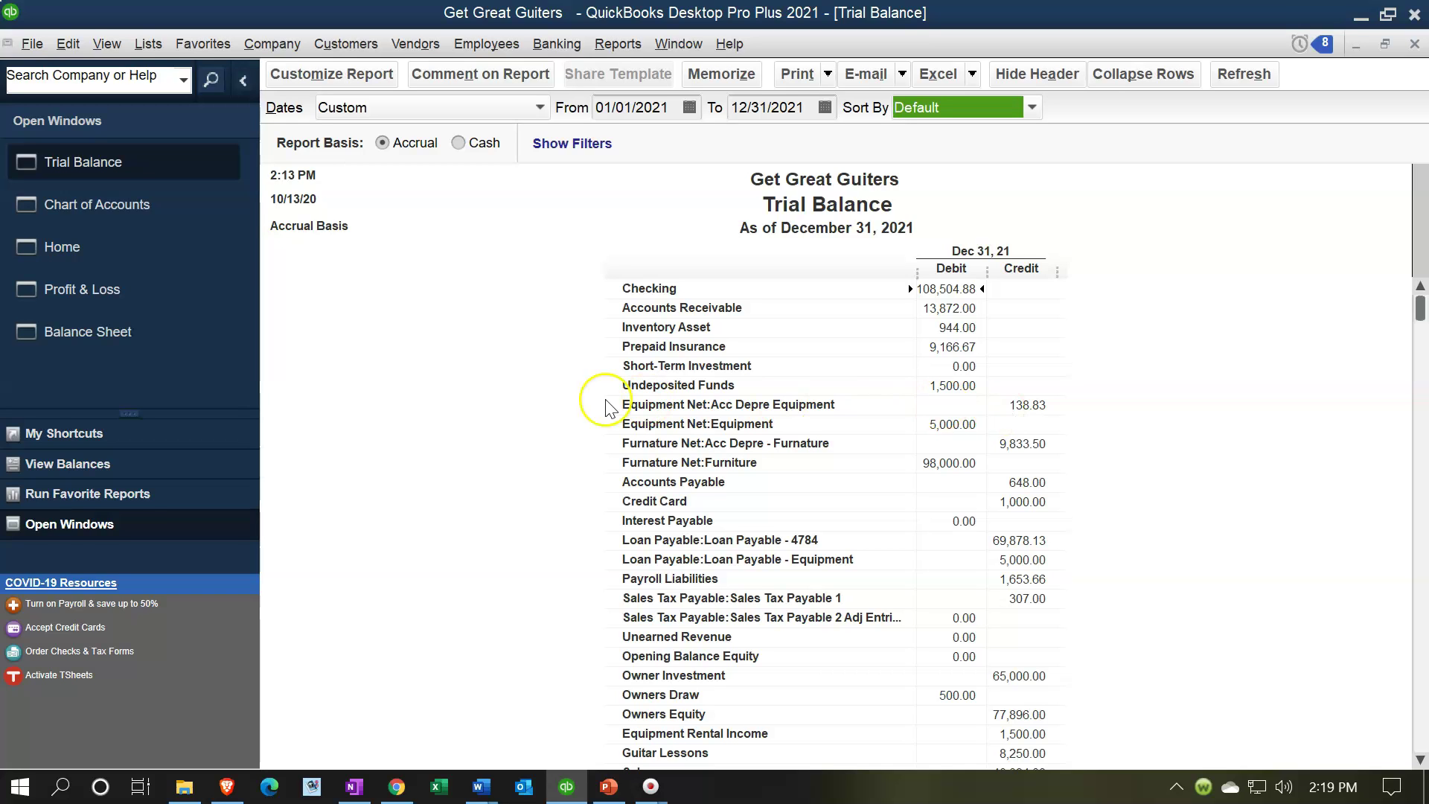
Step: From the Chart of Accounts, open Insurance Expense for editing to inspect its inactive setting, and close it without changes
left_click(149, 210)
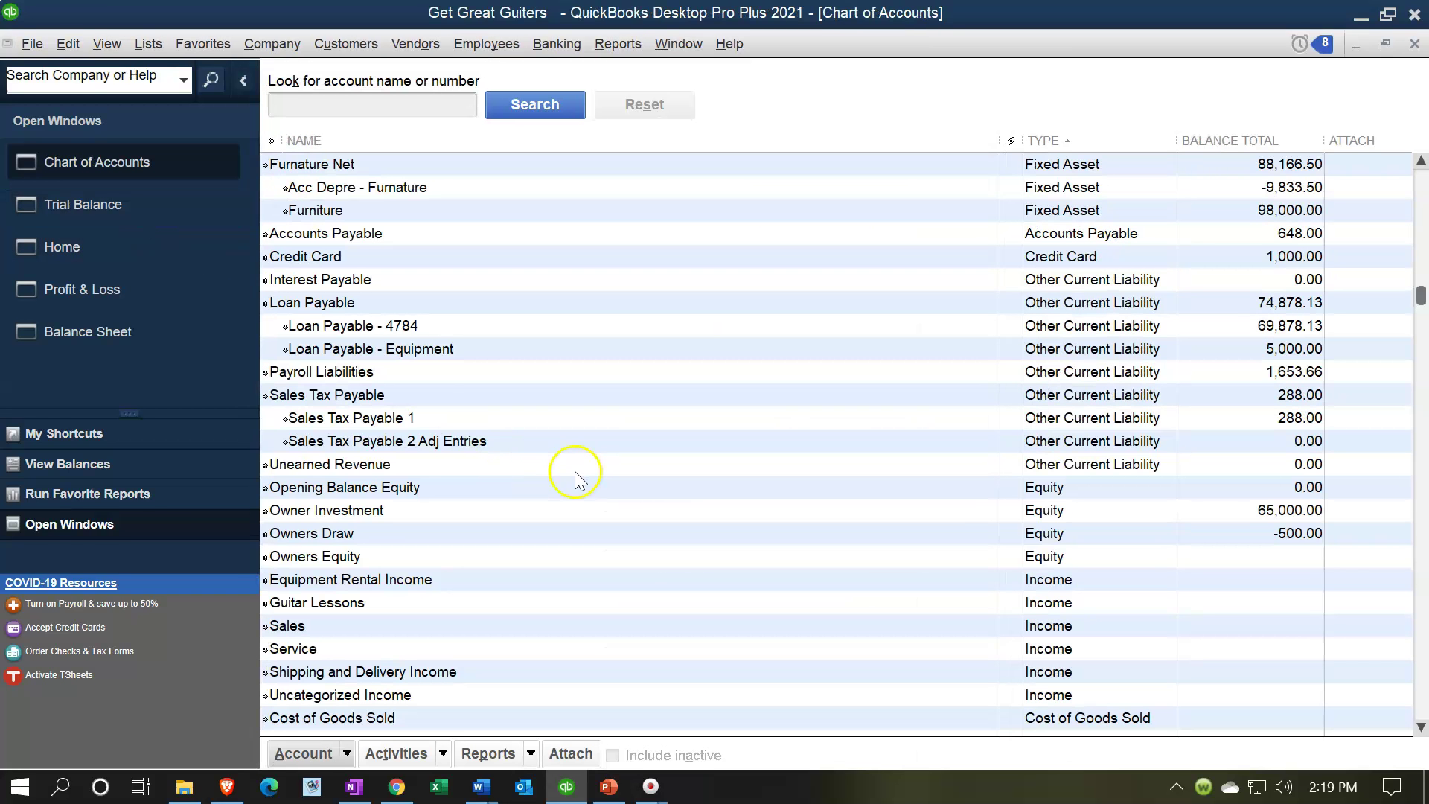
scroll(577, 471, "down", 4)
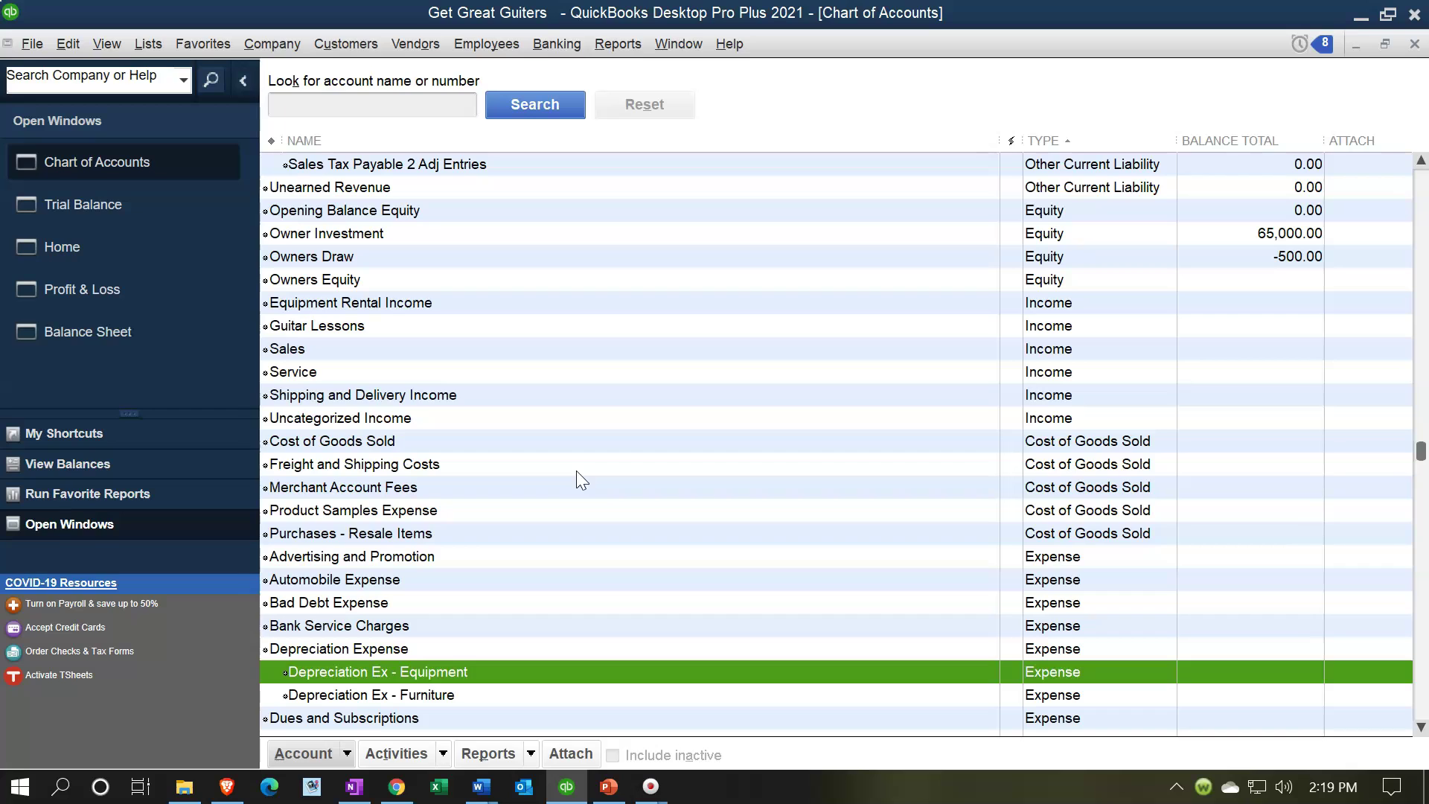
scroll(576, 480, "down", 2)
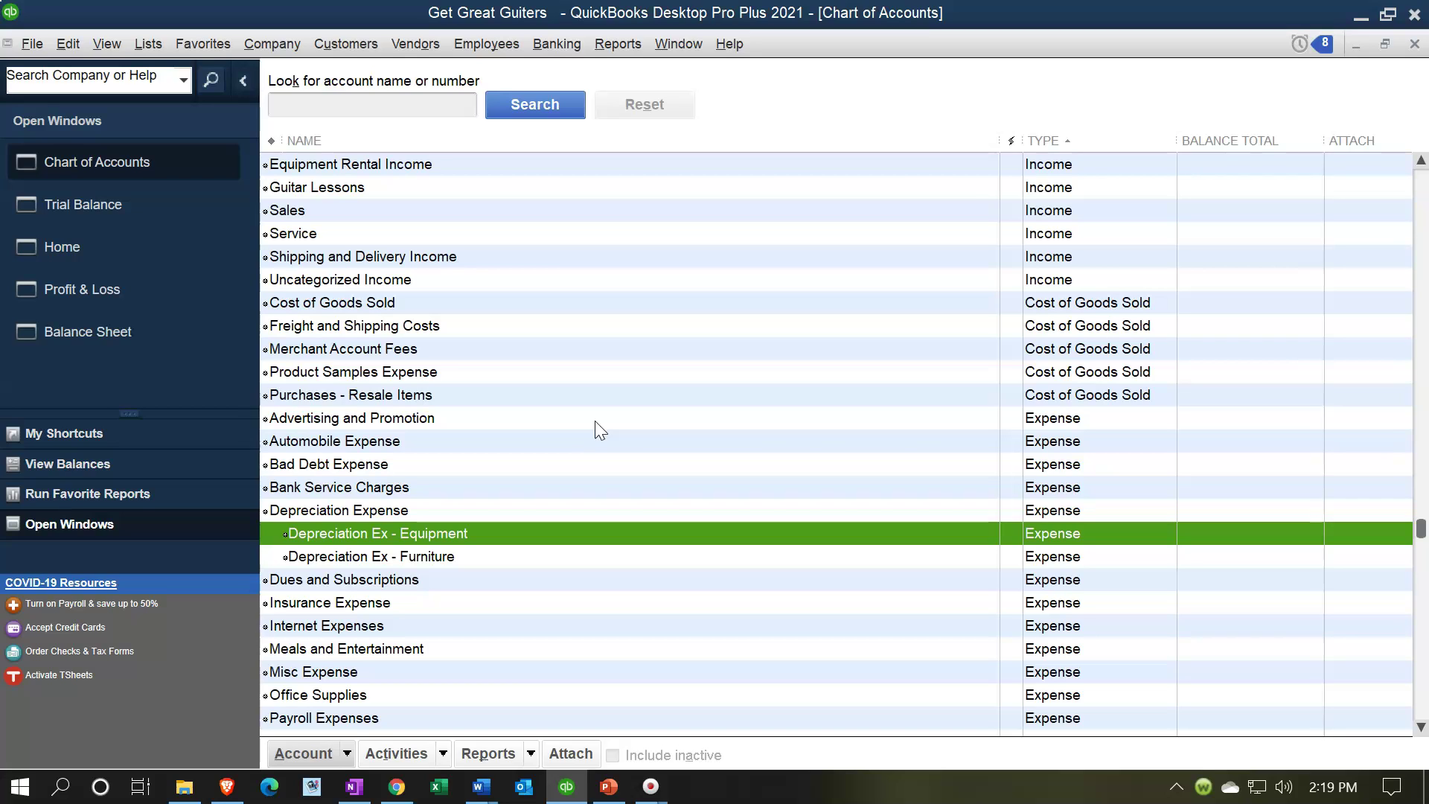
scroll(595, 421, "down", 1)
left_click(597, 469)
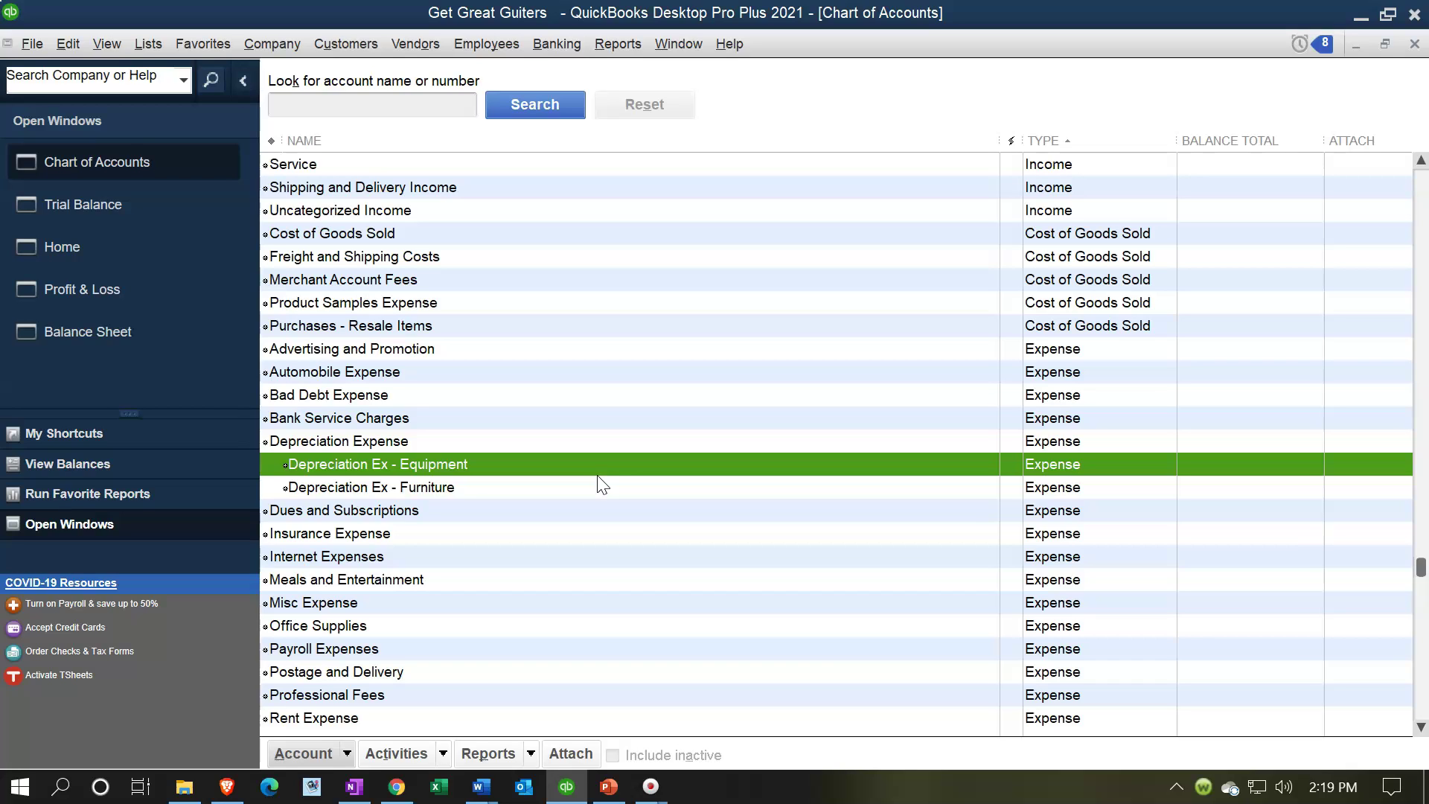
left_click(568, 536)
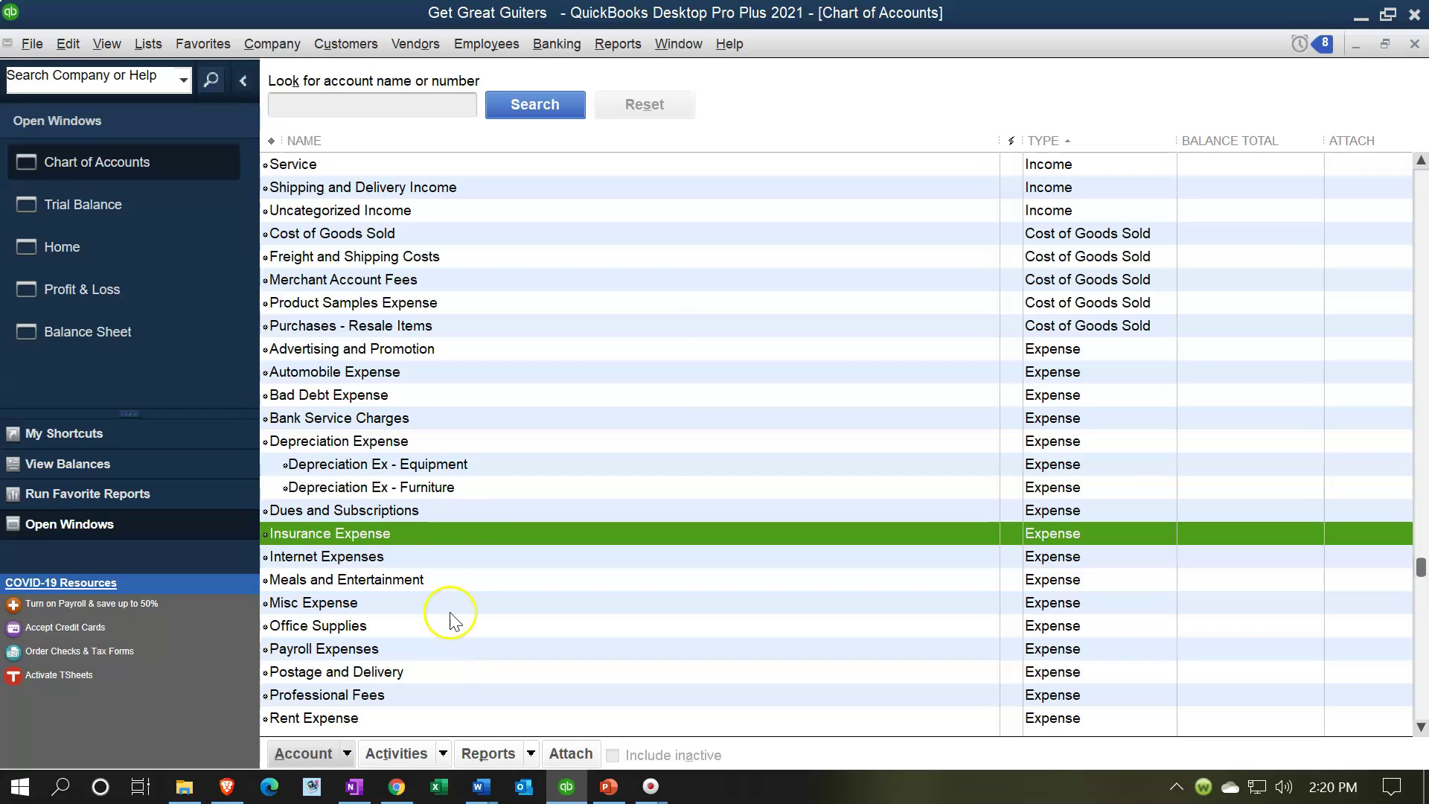
right_click(422, 533)
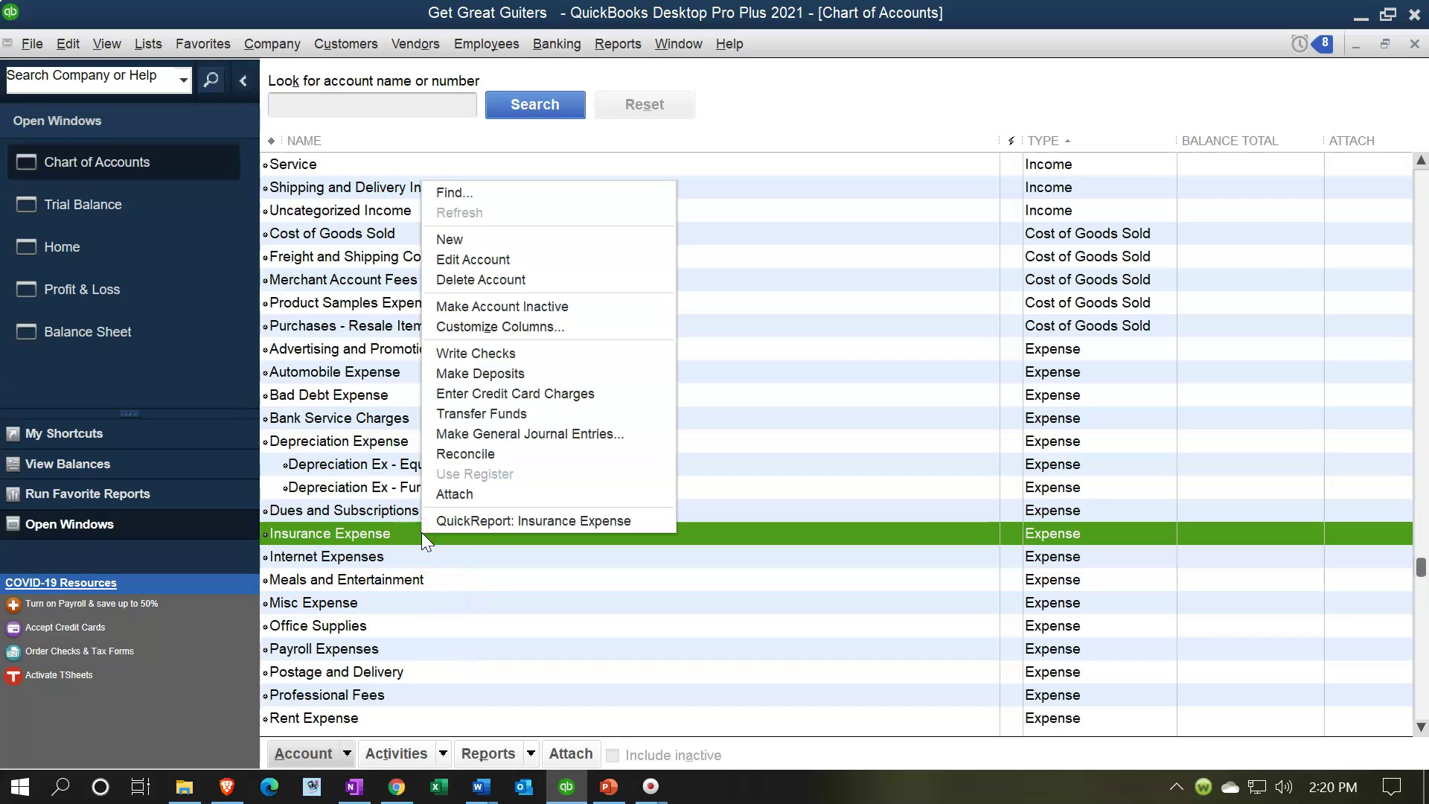
left_click(455, 259)
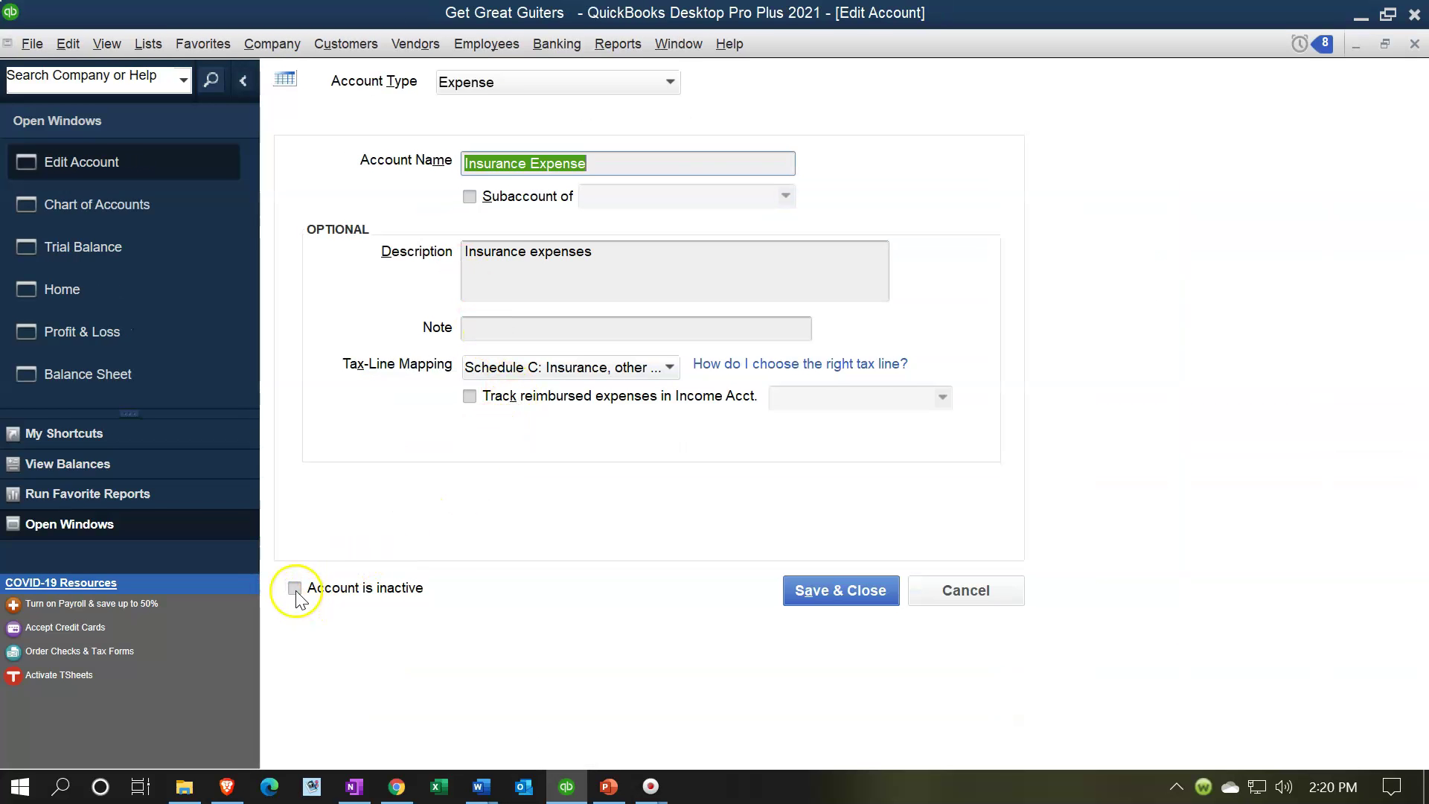
left_click(1415, 43)
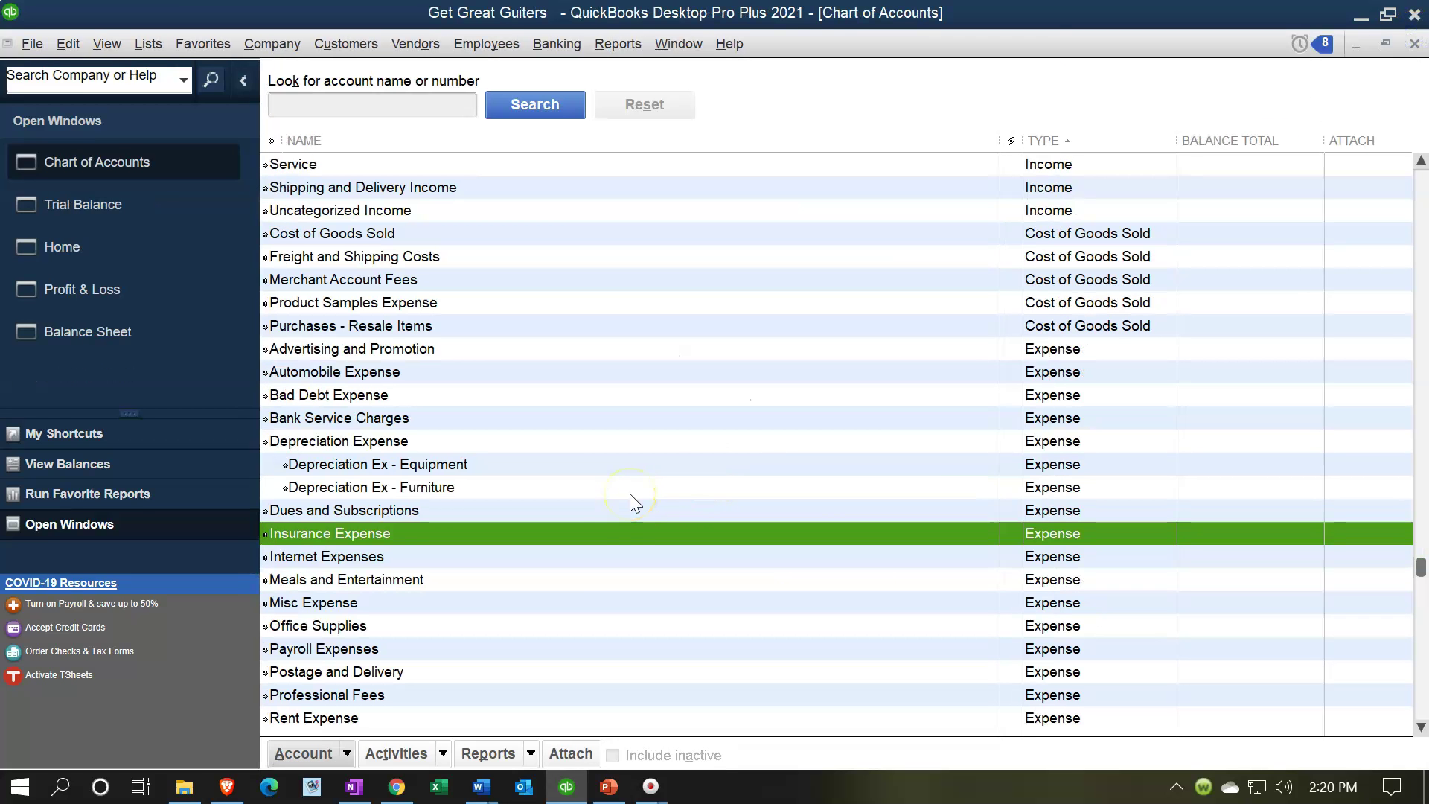
Step: Check the activities choices and try to include inactive accounts in the Chart of Accounts list
left_click(443, 754)
left_click(443, 753)
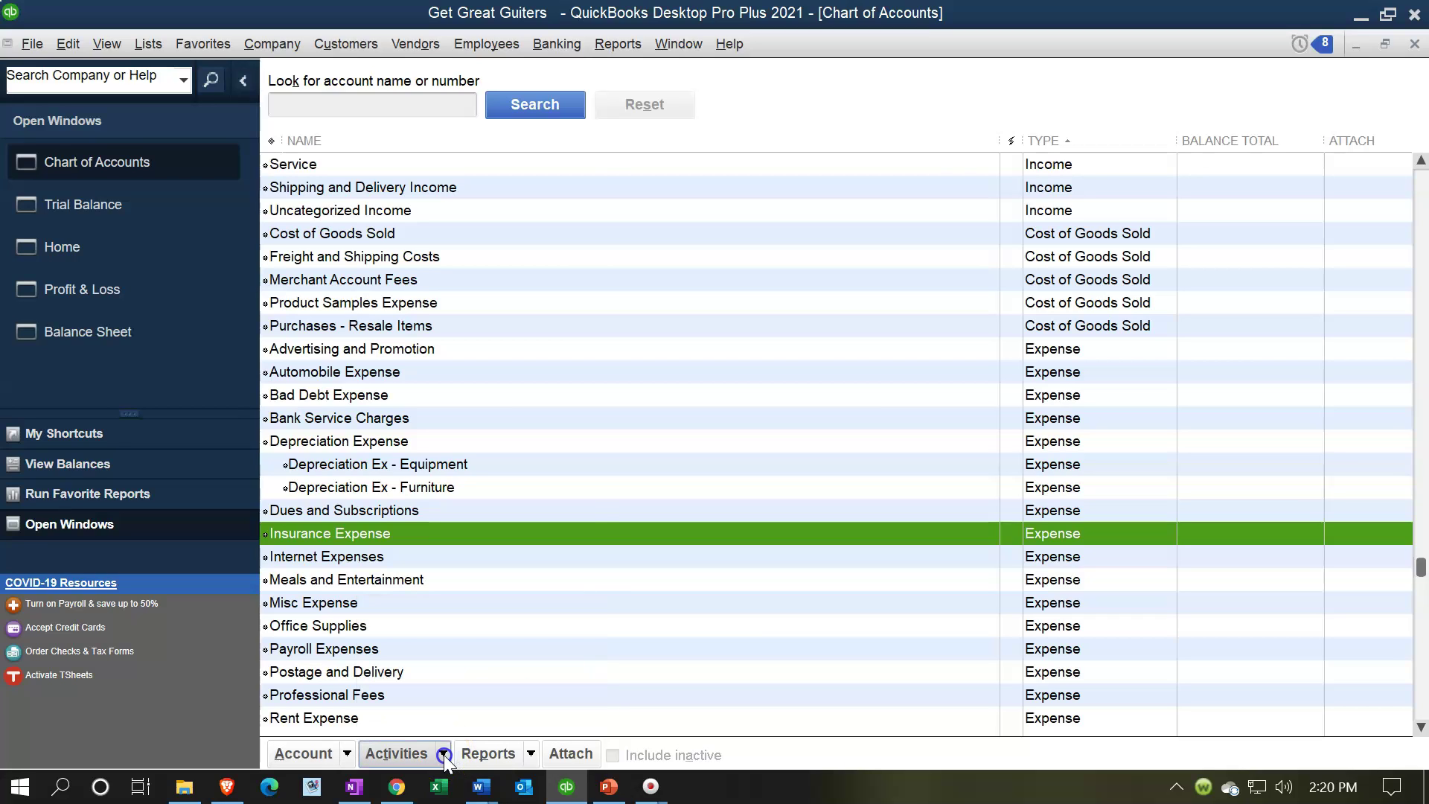
left_click(611, 765)
scroll(645, 559, "up", 10)
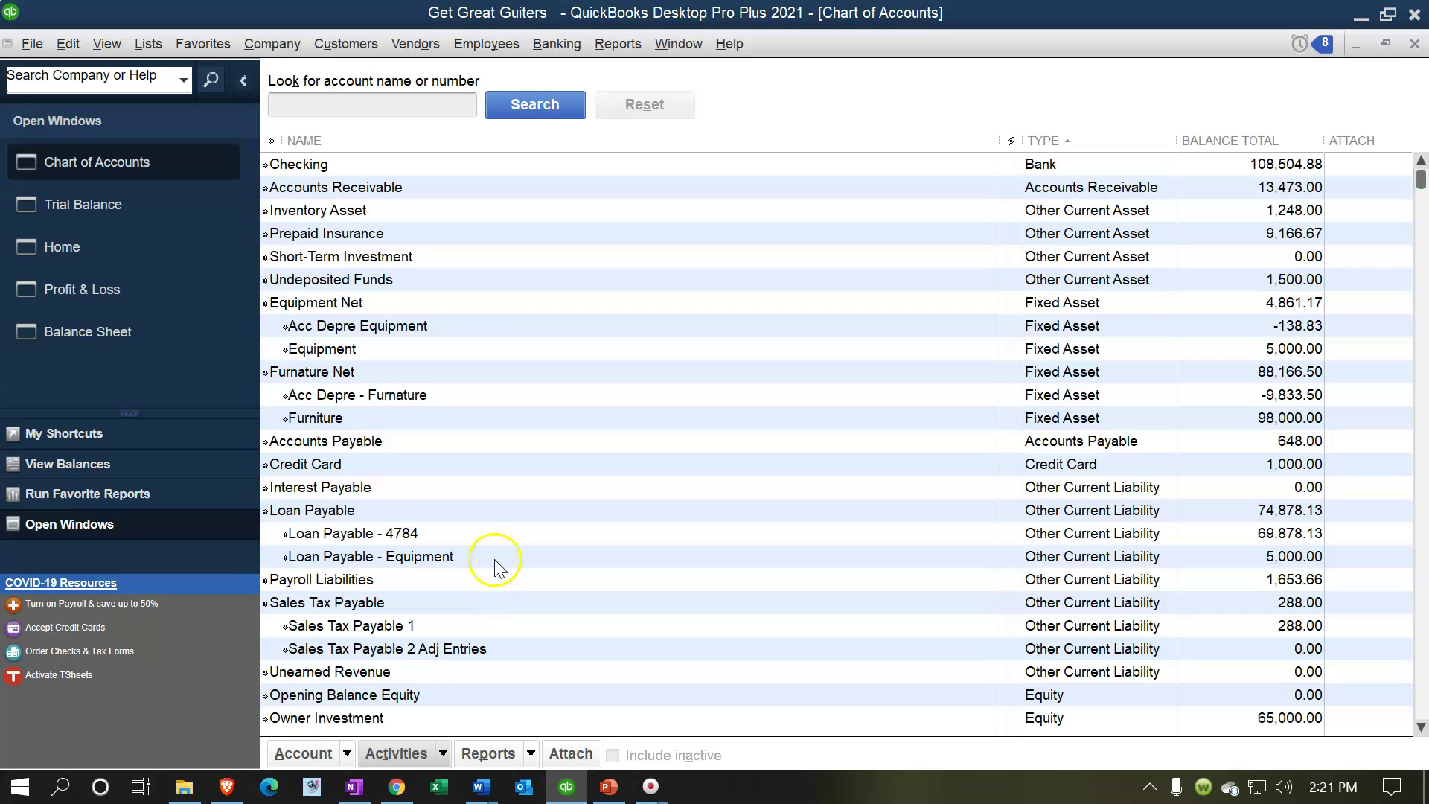
Step: View the company-wide accounting preferences for the account numbers option, and close the preferences without changes
left_click(71, 50)
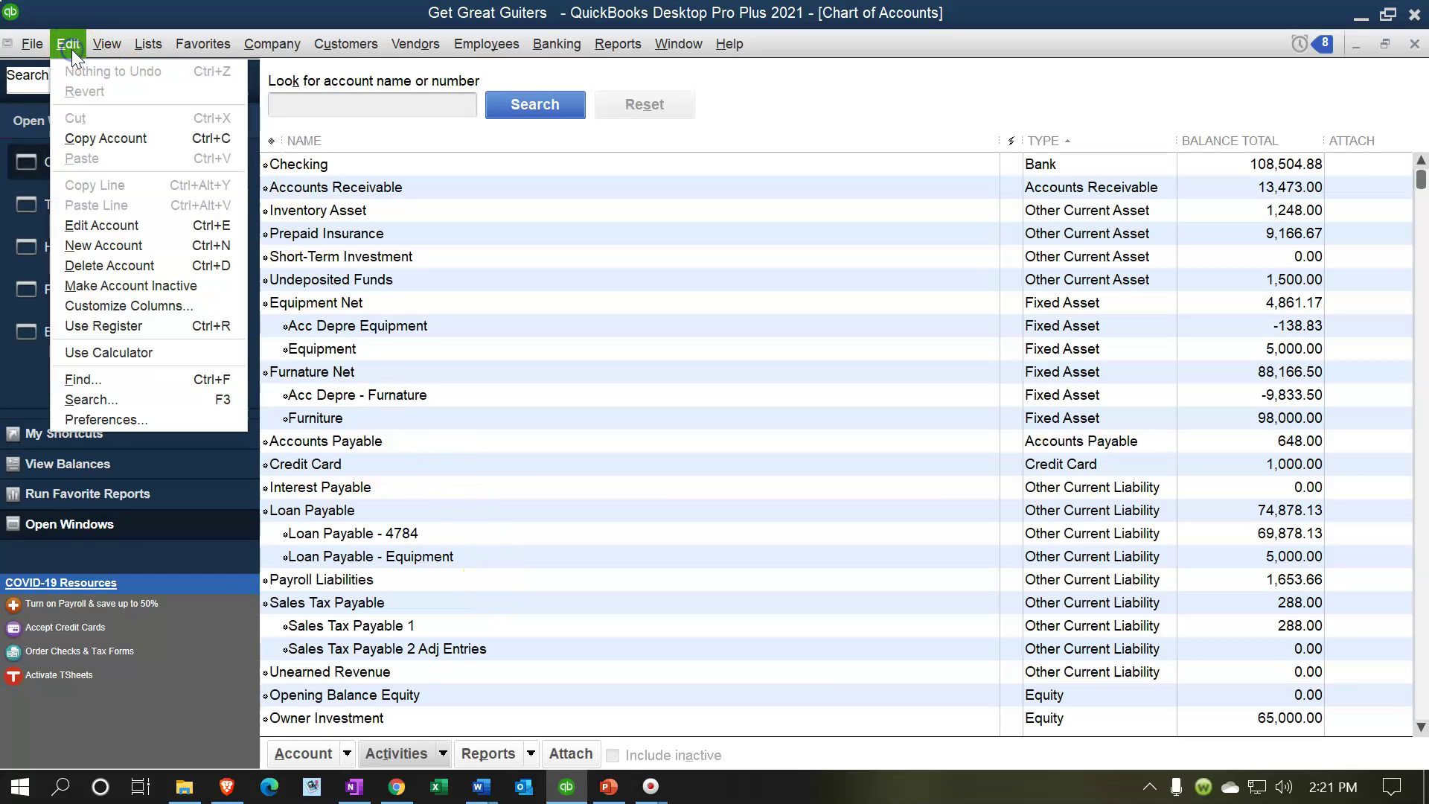
left_click(133, 411)
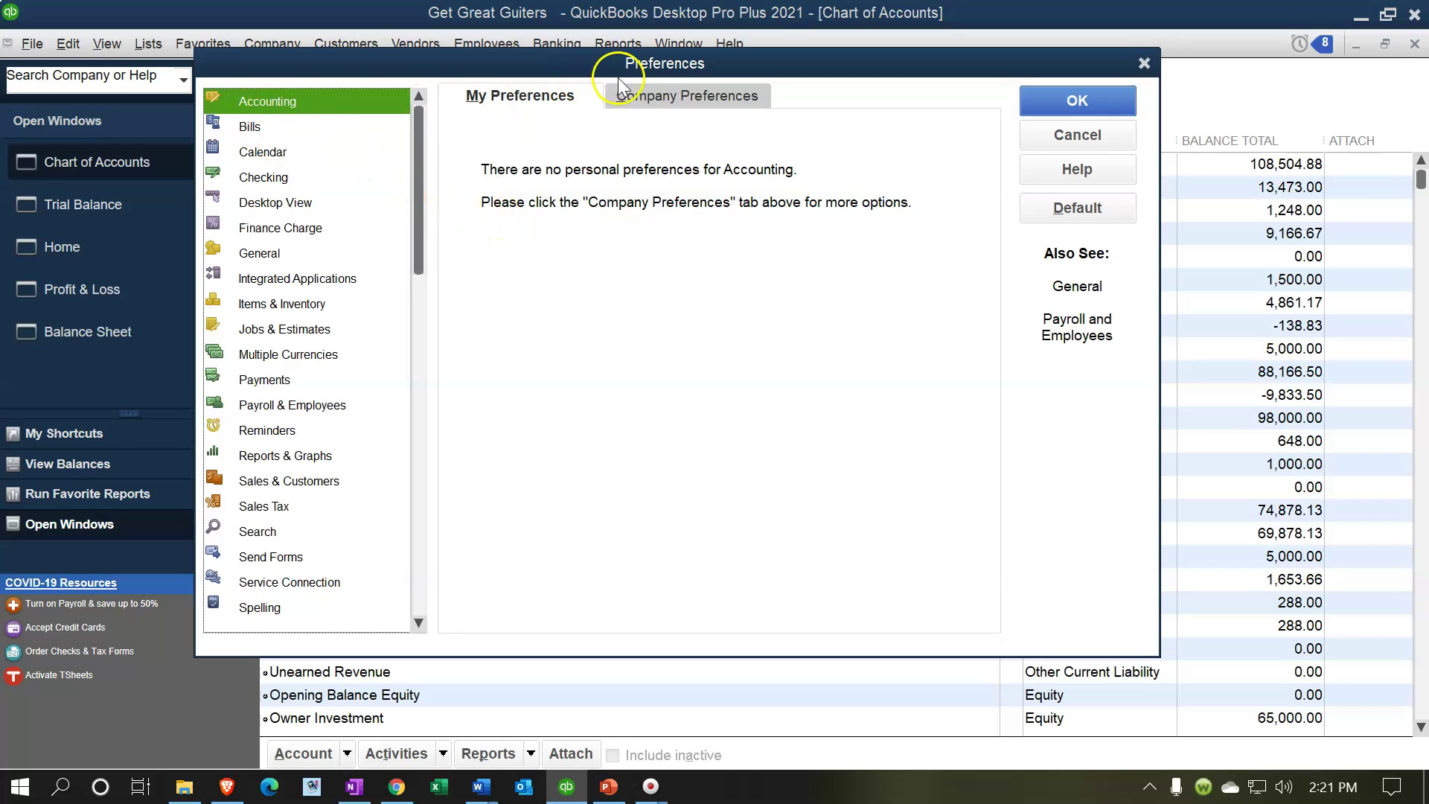
left_click(658, 92)
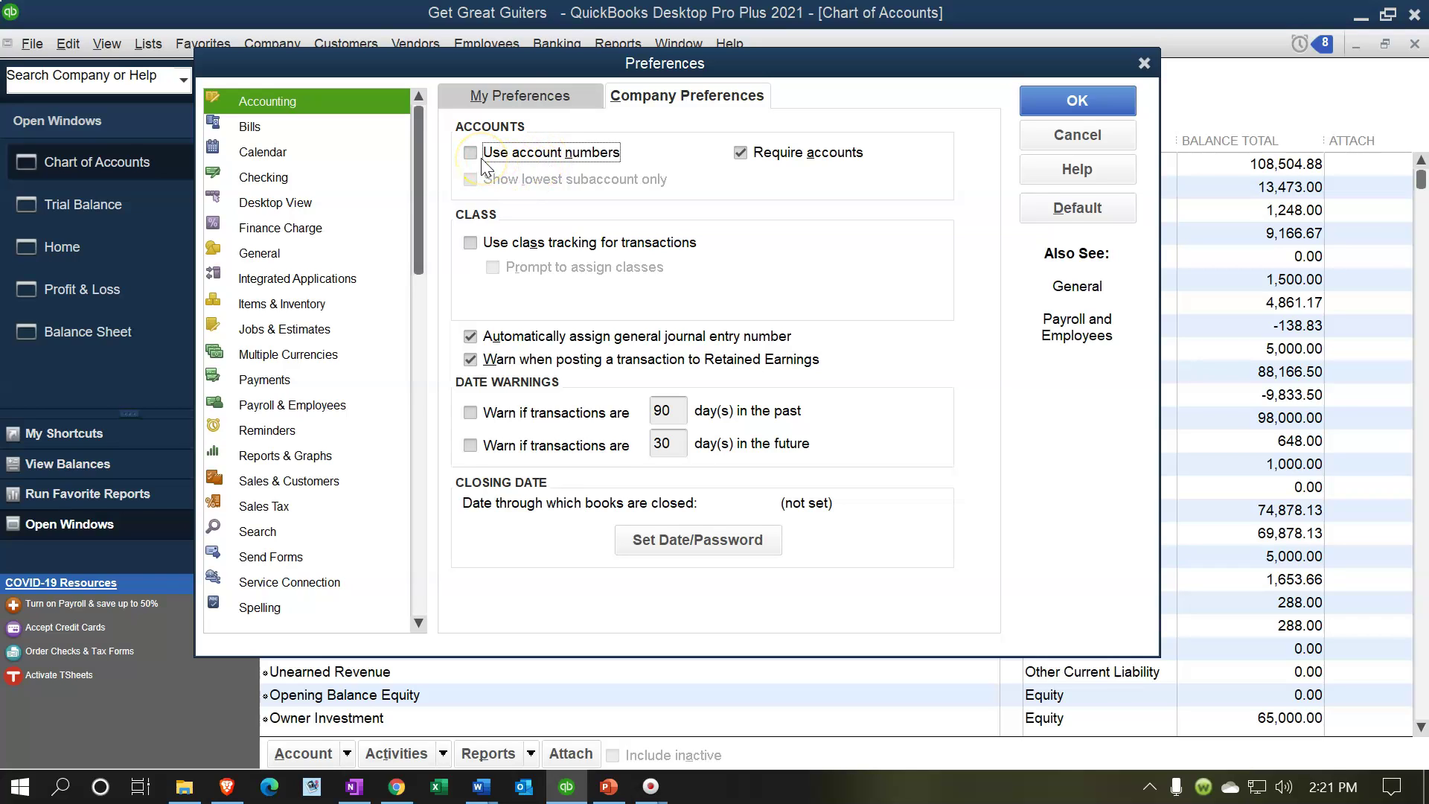
left_click(1144, 64)
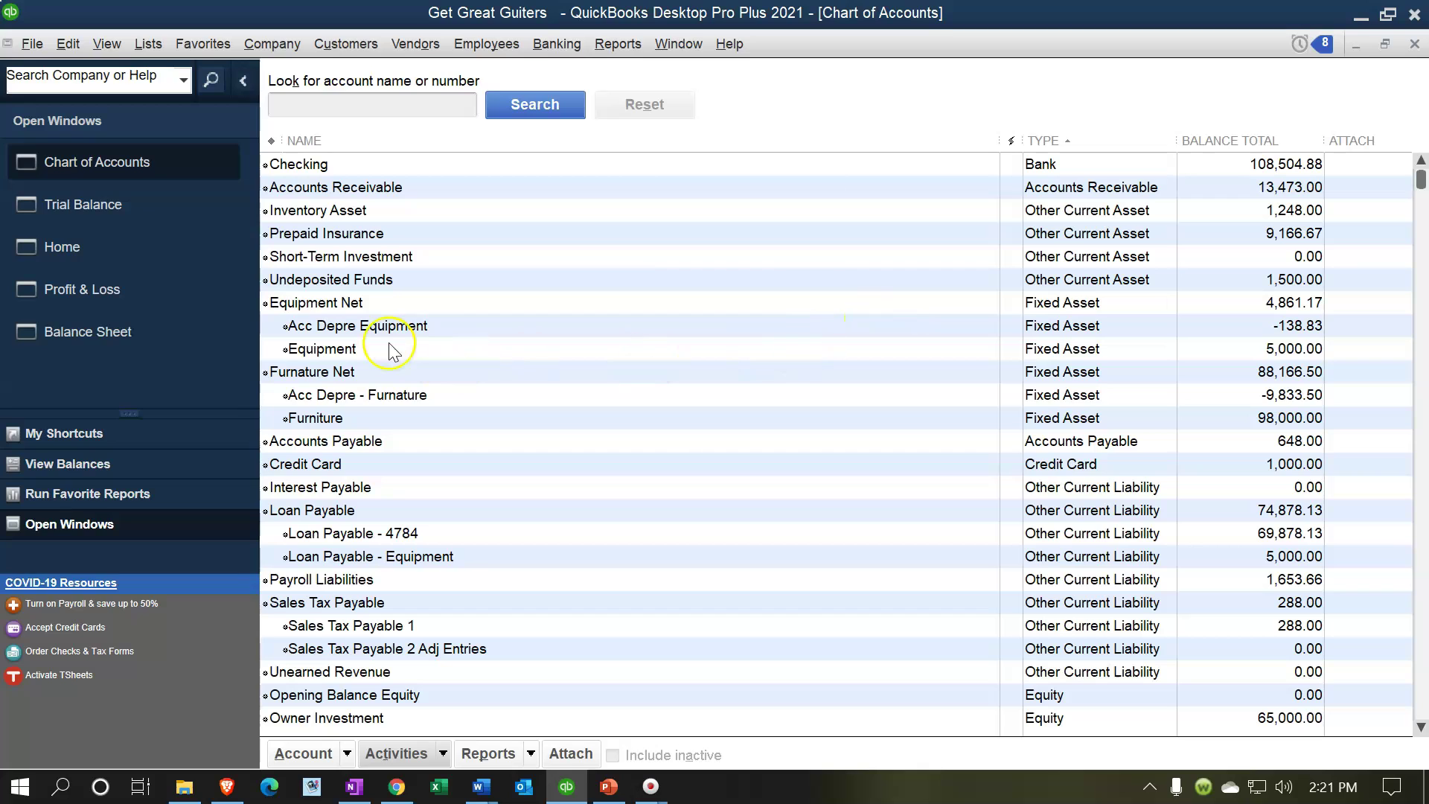
Step: Review the Trial Balance from Checking through Interest Expense, examining the order of balance sheet, income and expense accounts
left_click(140, 213)
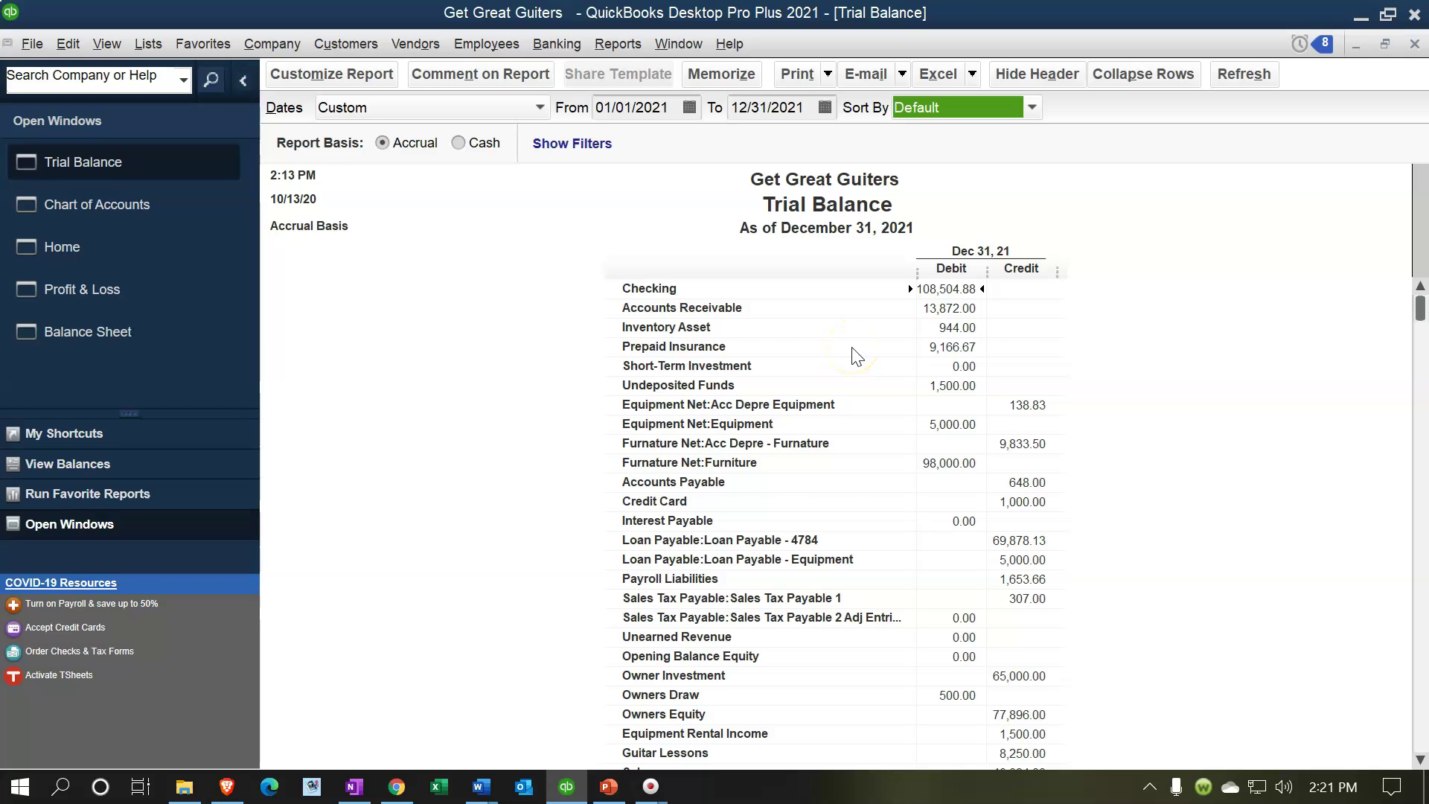
scroll(857, 357, "down", 1)
scroll(857, 357, "up", 1)
left_click(947, 308)
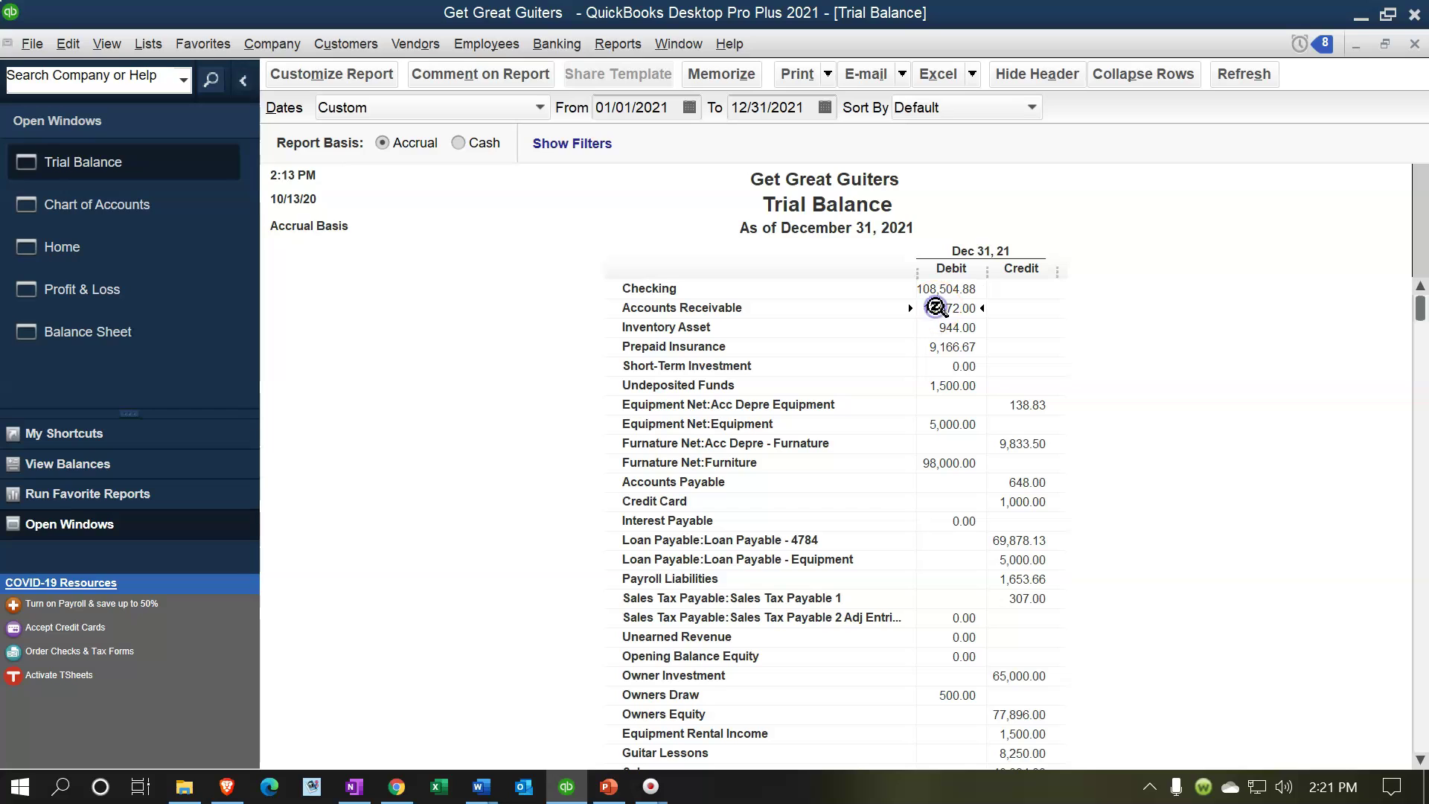
scroll(941, 340, "down", 5)
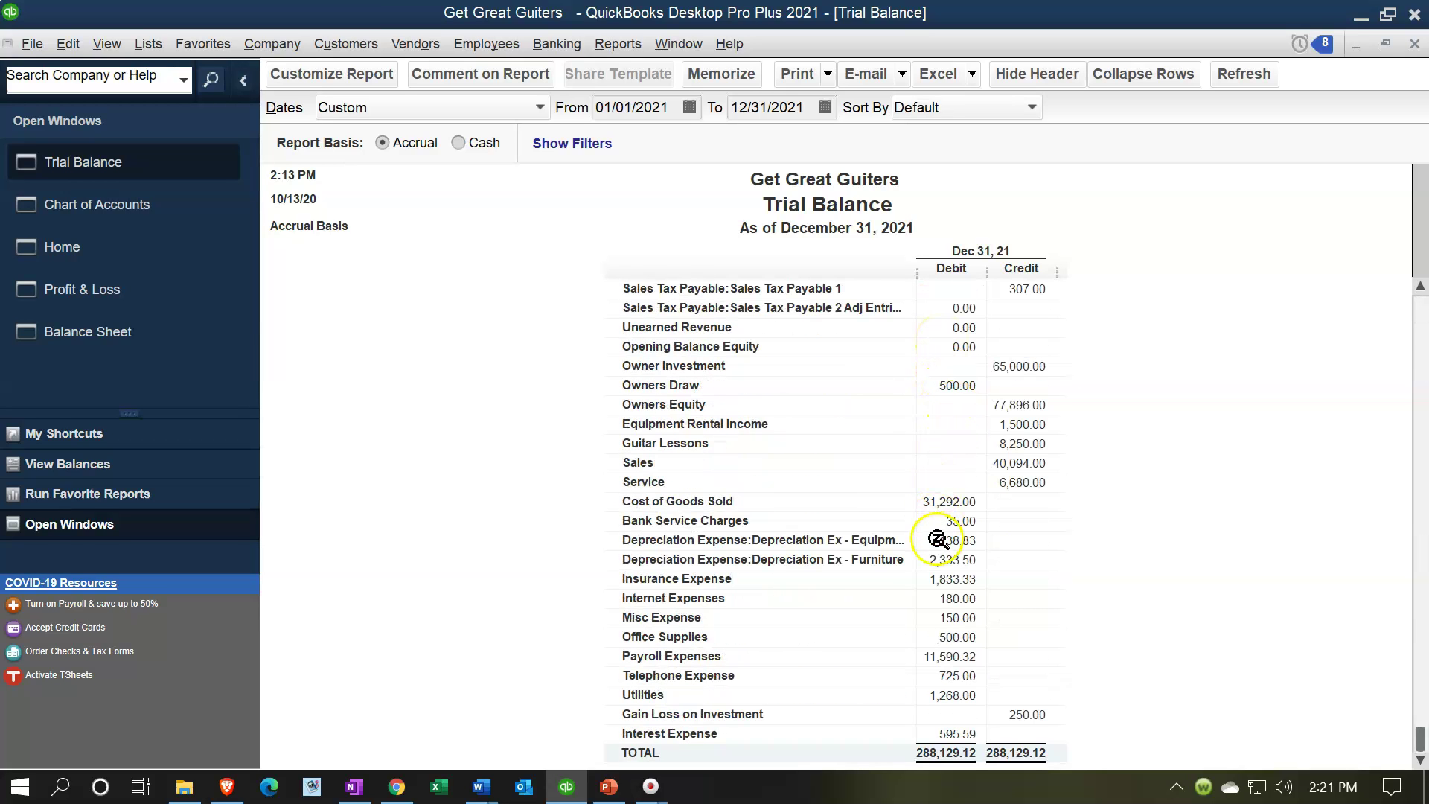
left_click(936, 504)
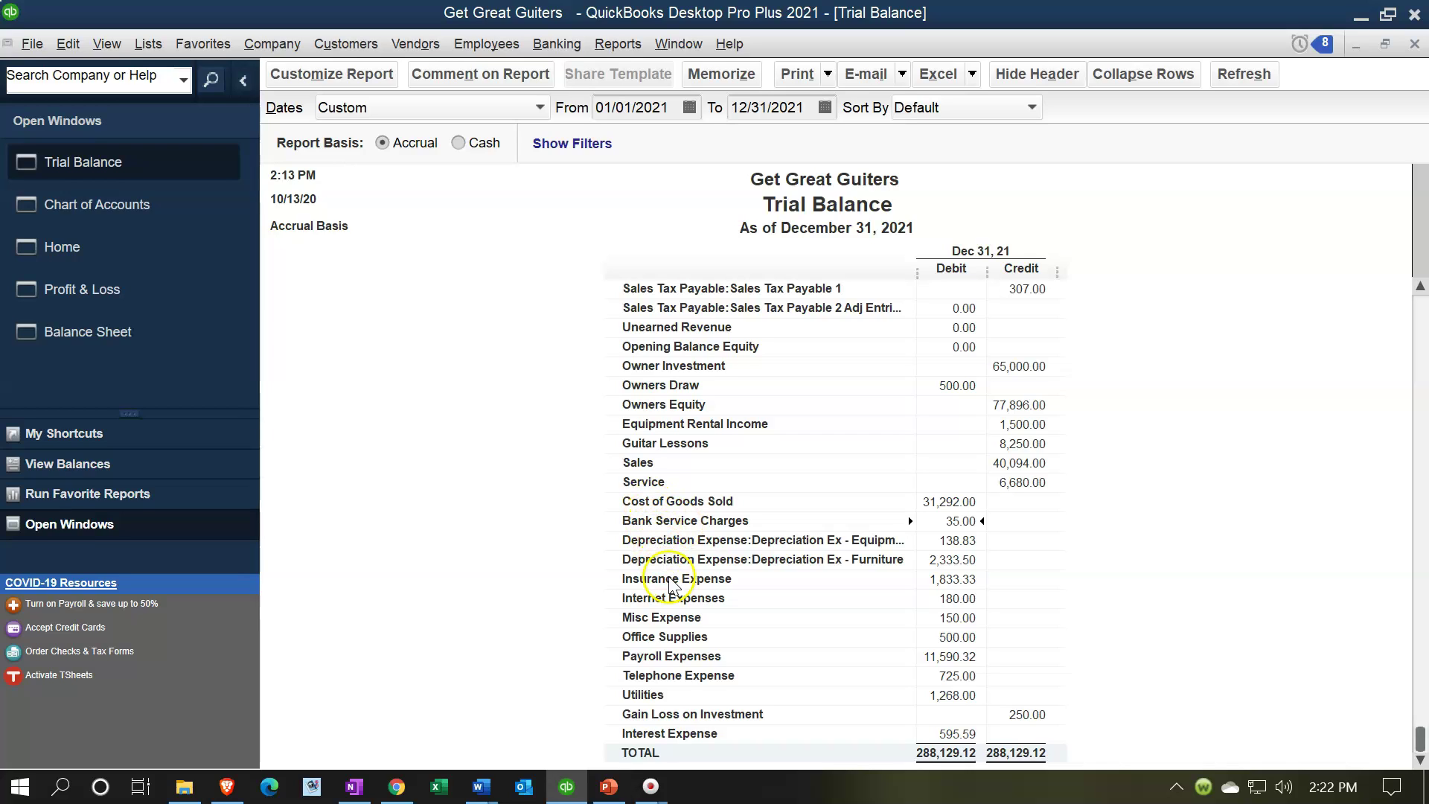
key("Down")
key("Down")
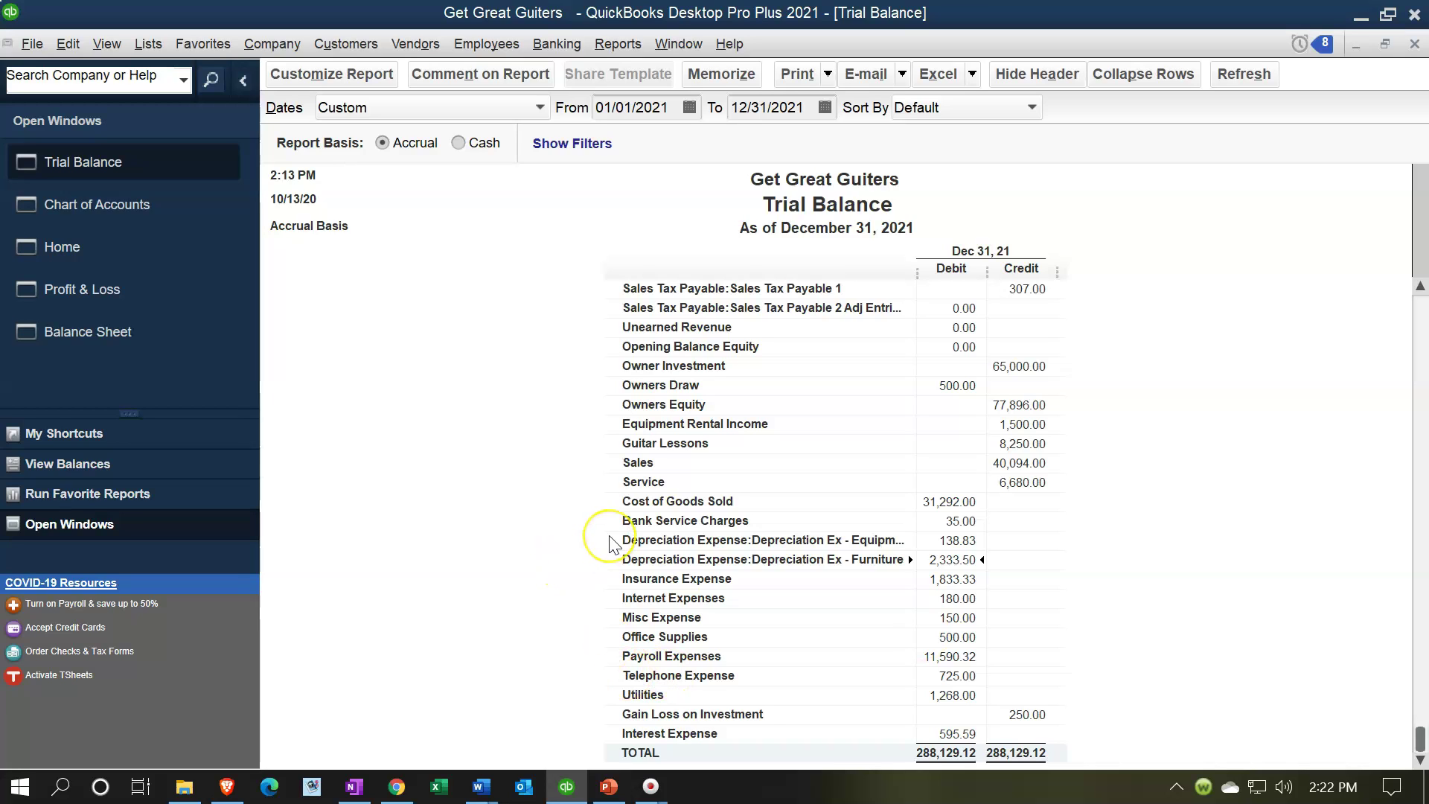
scroll(610, 544, "up", 4)
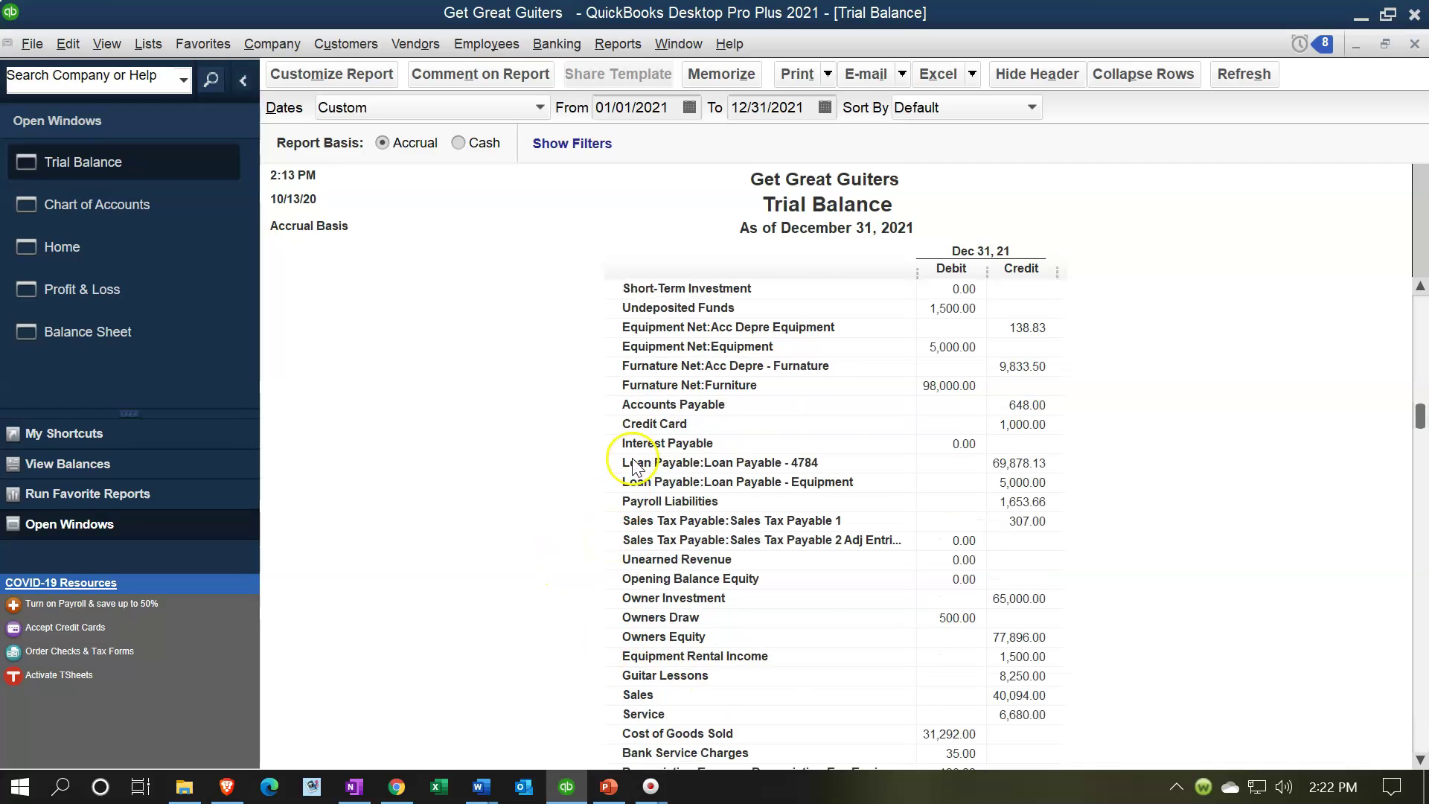
scroll(636, 465, "down", 4)
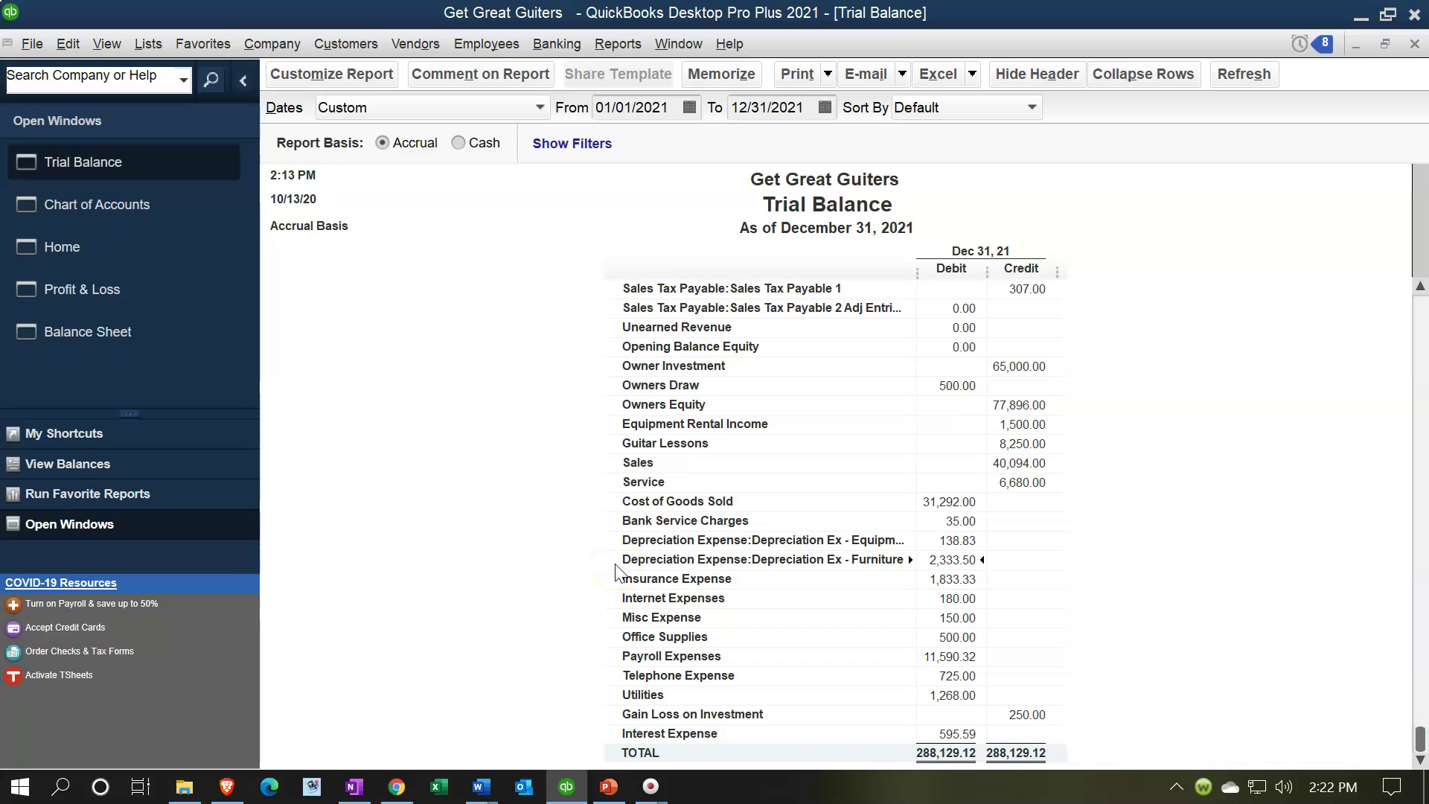
scroll(615, 574, "up", 5)
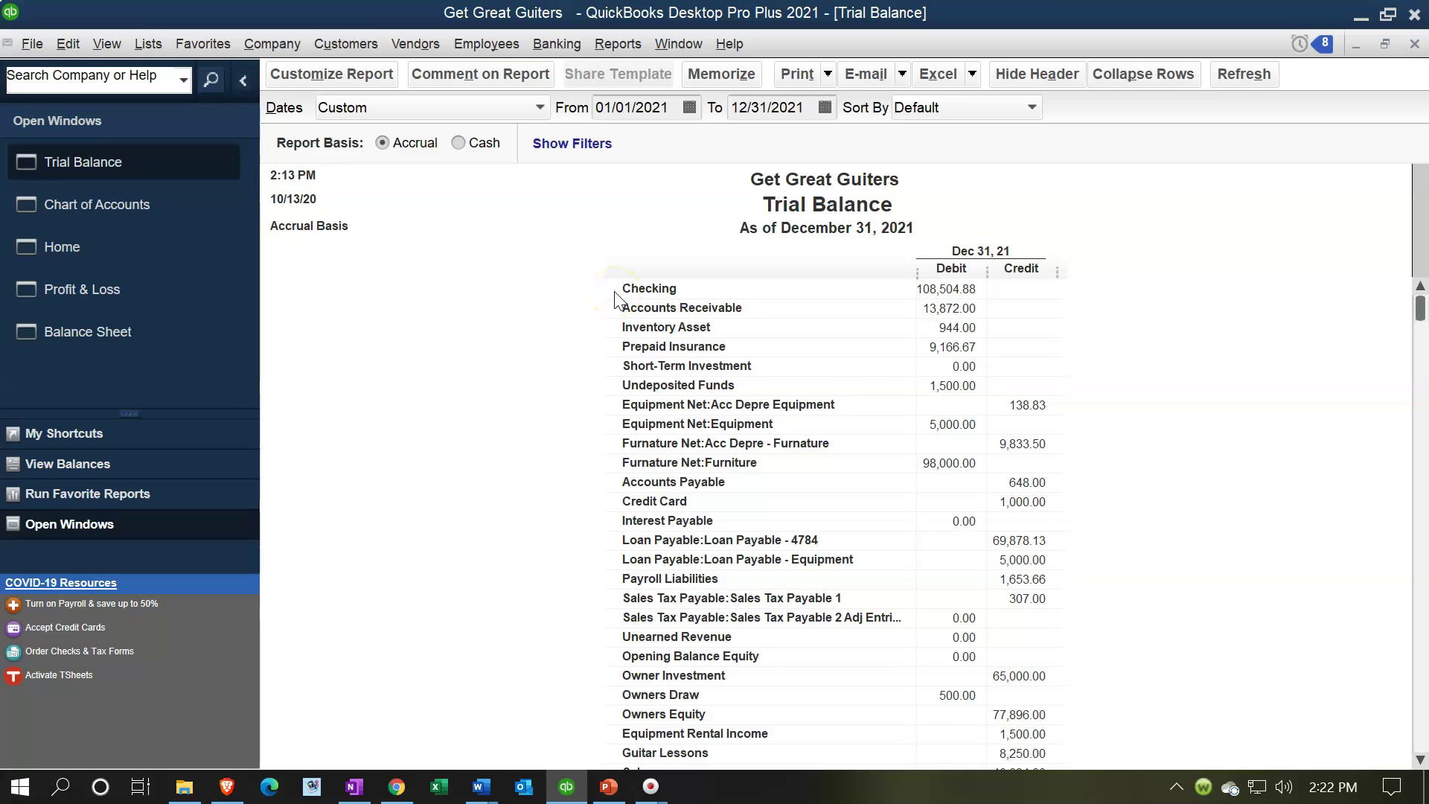
Step: Compare the asset and liability accounts opening the Trial Balance with the equity, income and expense accounts closing it
scroll(615, 302, "down", 5)
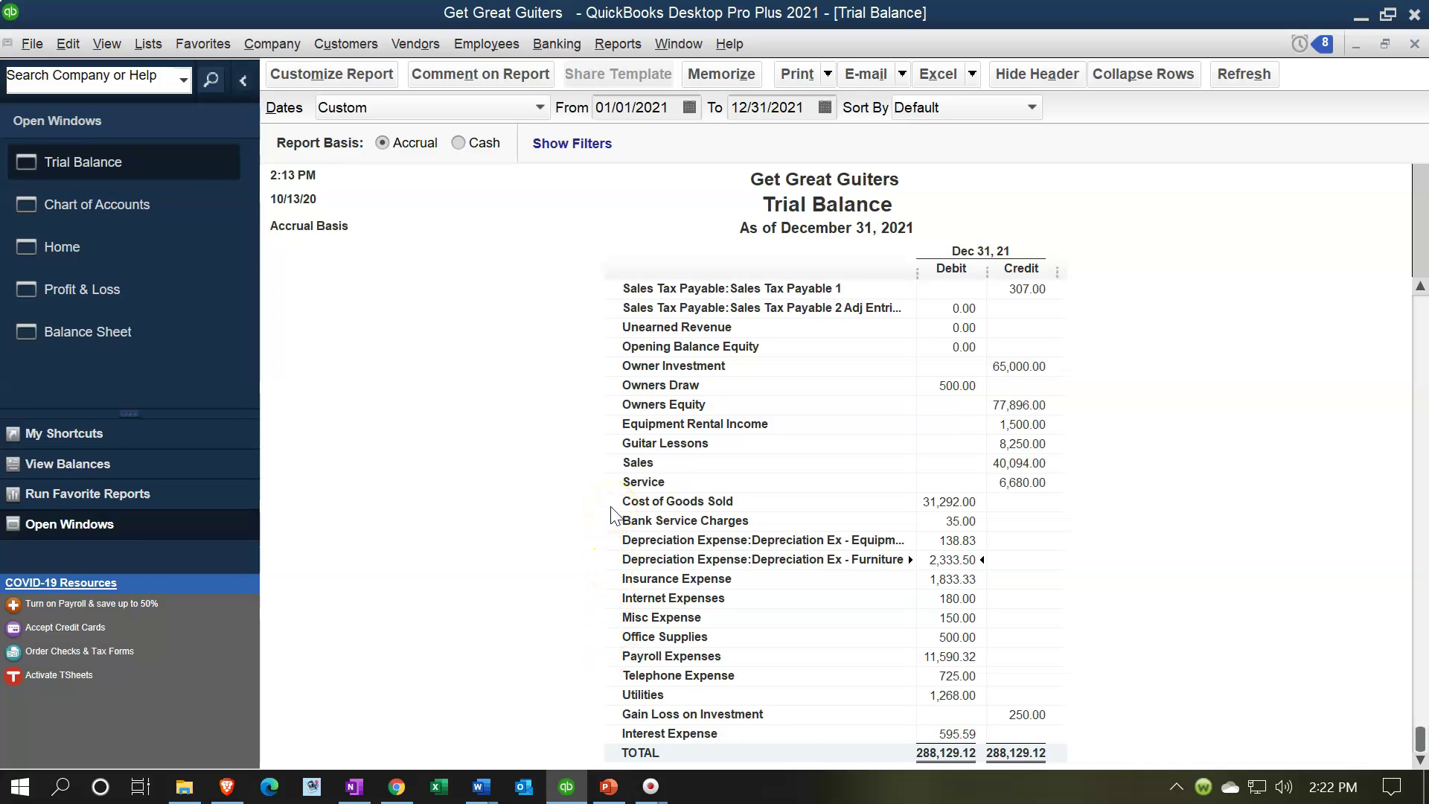
scroll(612, 513, "up", 5)
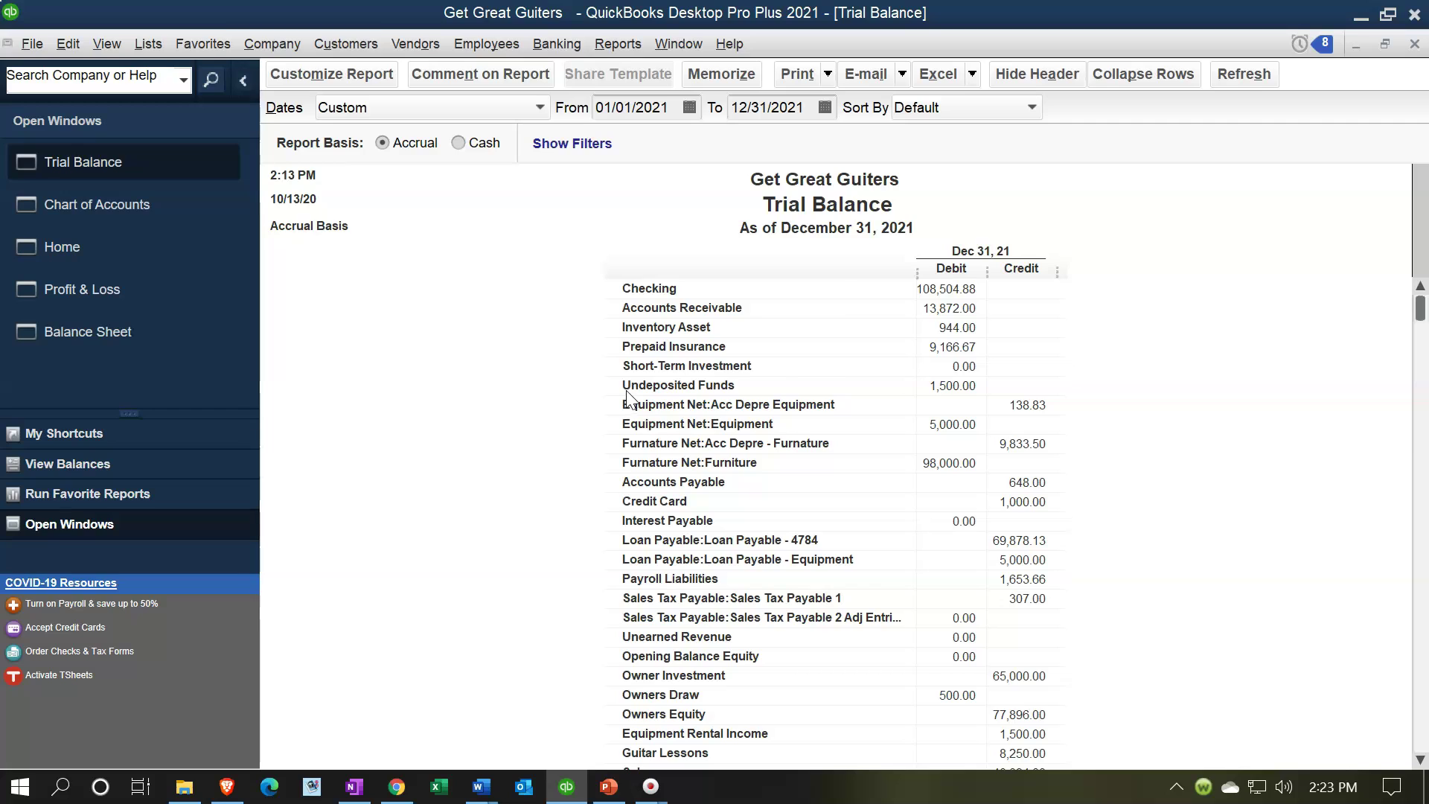
scroll(628, 399, "down", 5)
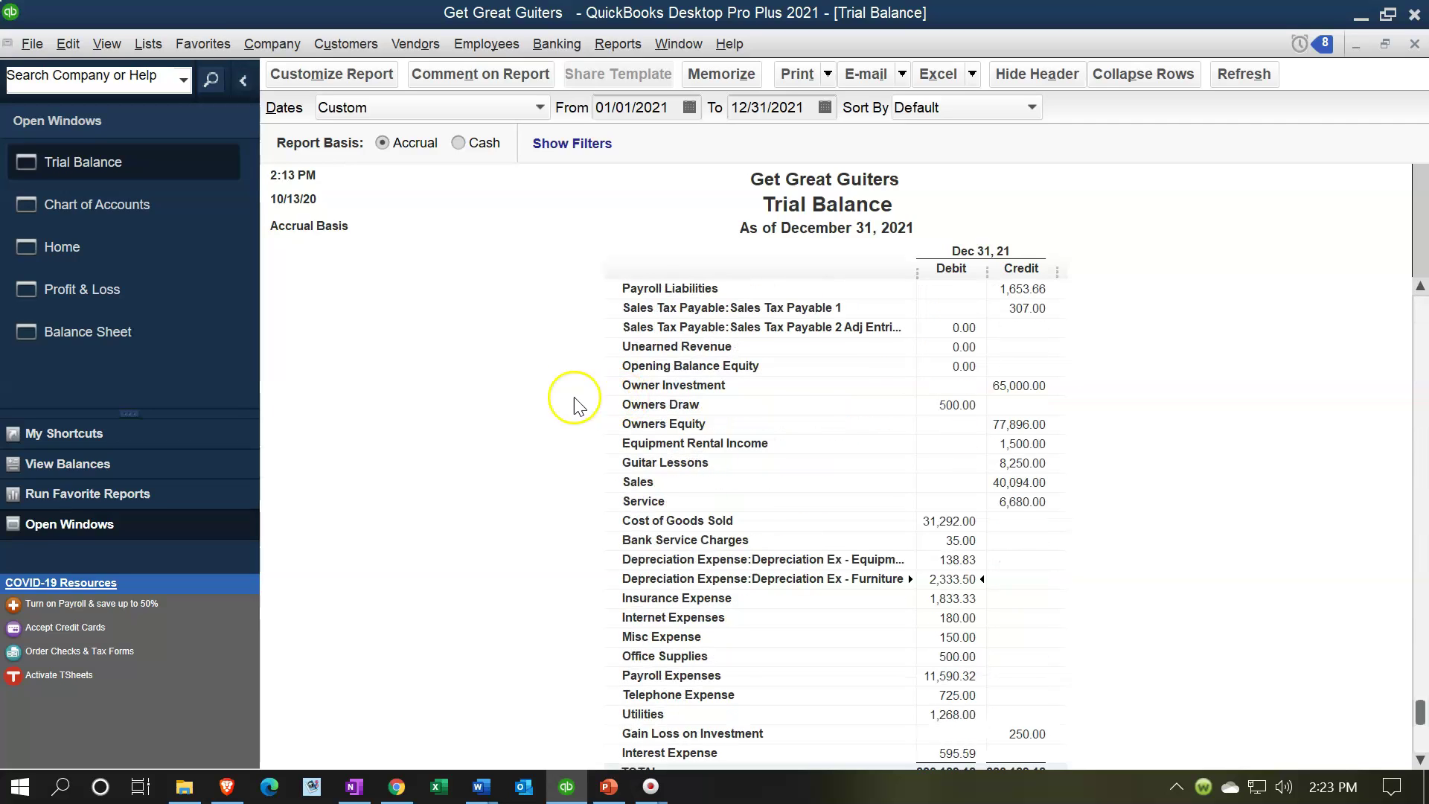
Step: Switch to the Balance Sheet as of December 31, 2021 and examine its Assets section alongside liabilities and equity
left_click(137, 329)
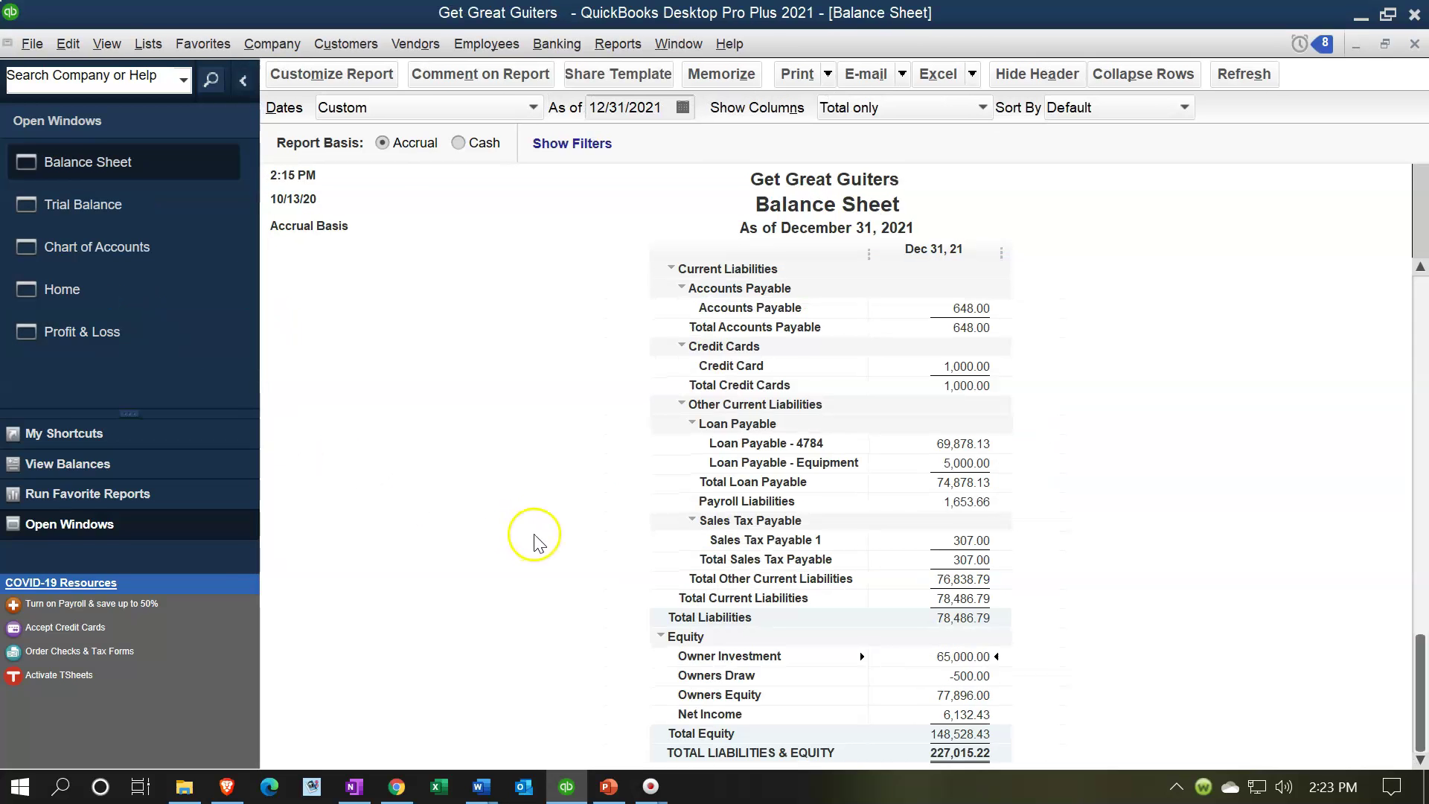
scroll(526, 542, "up", 1)
left_click(658, 269)
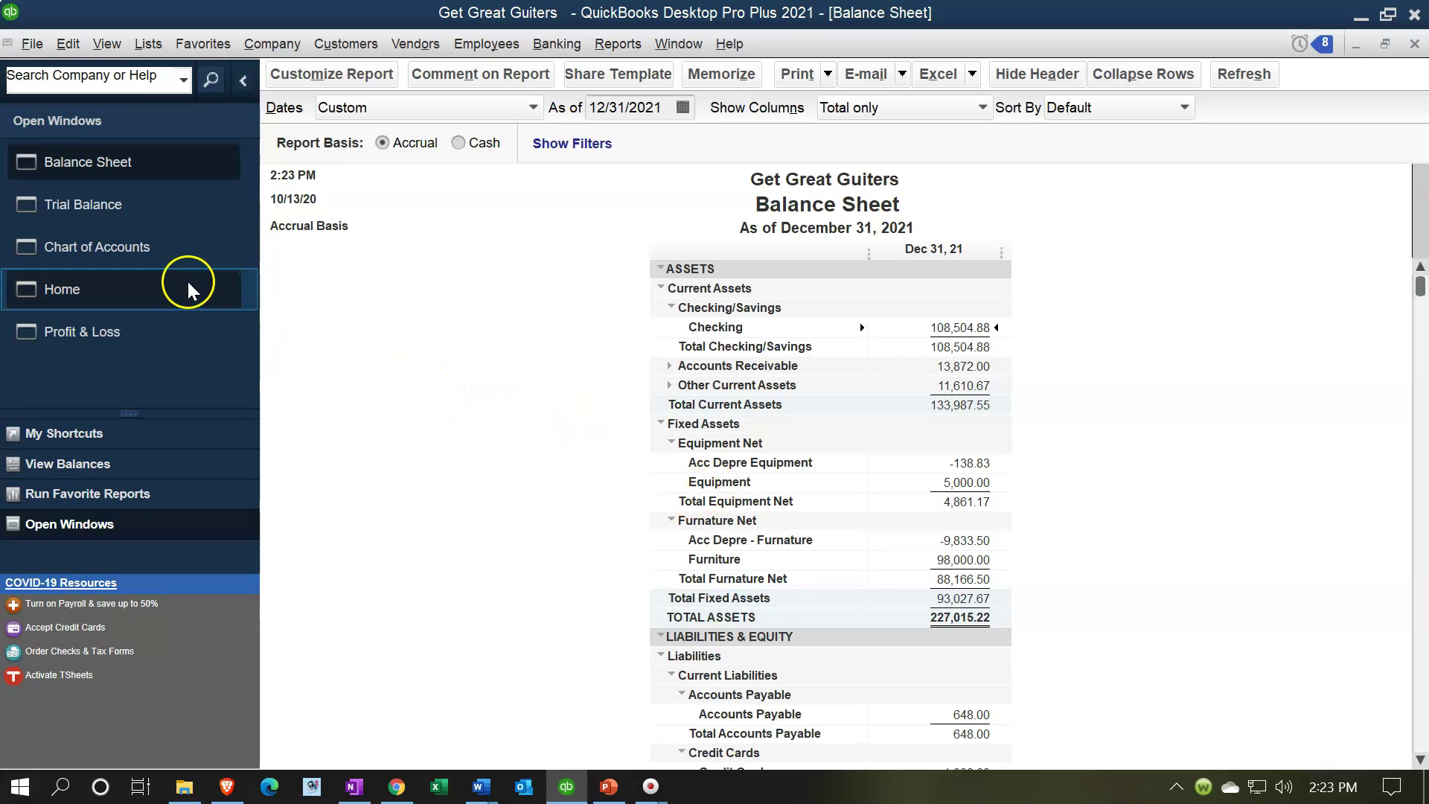
Step: Return to the Chart of Accounts and review the account type order from Bank through Expense
left_click(151, 264)
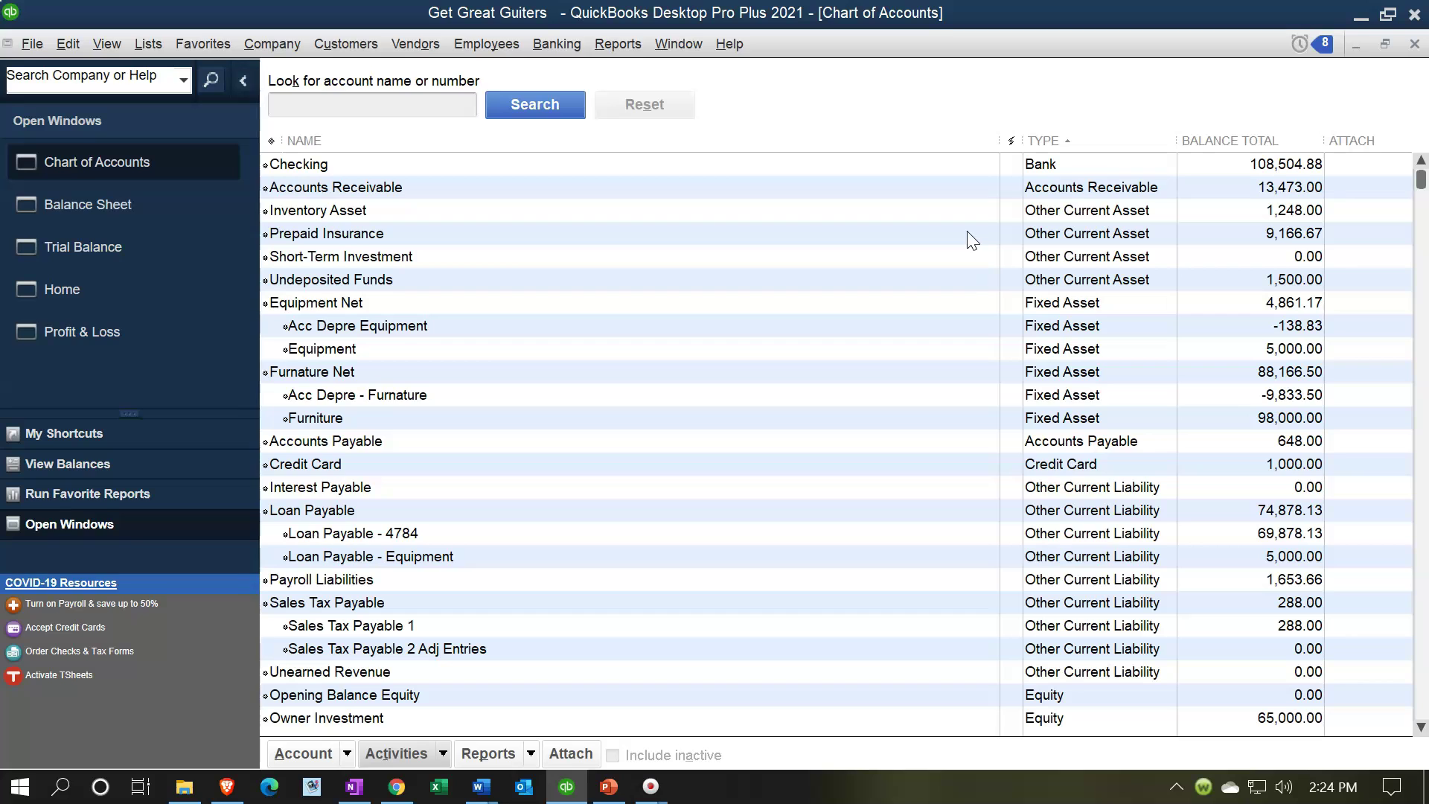
scroll(960, 297, "down", 13)
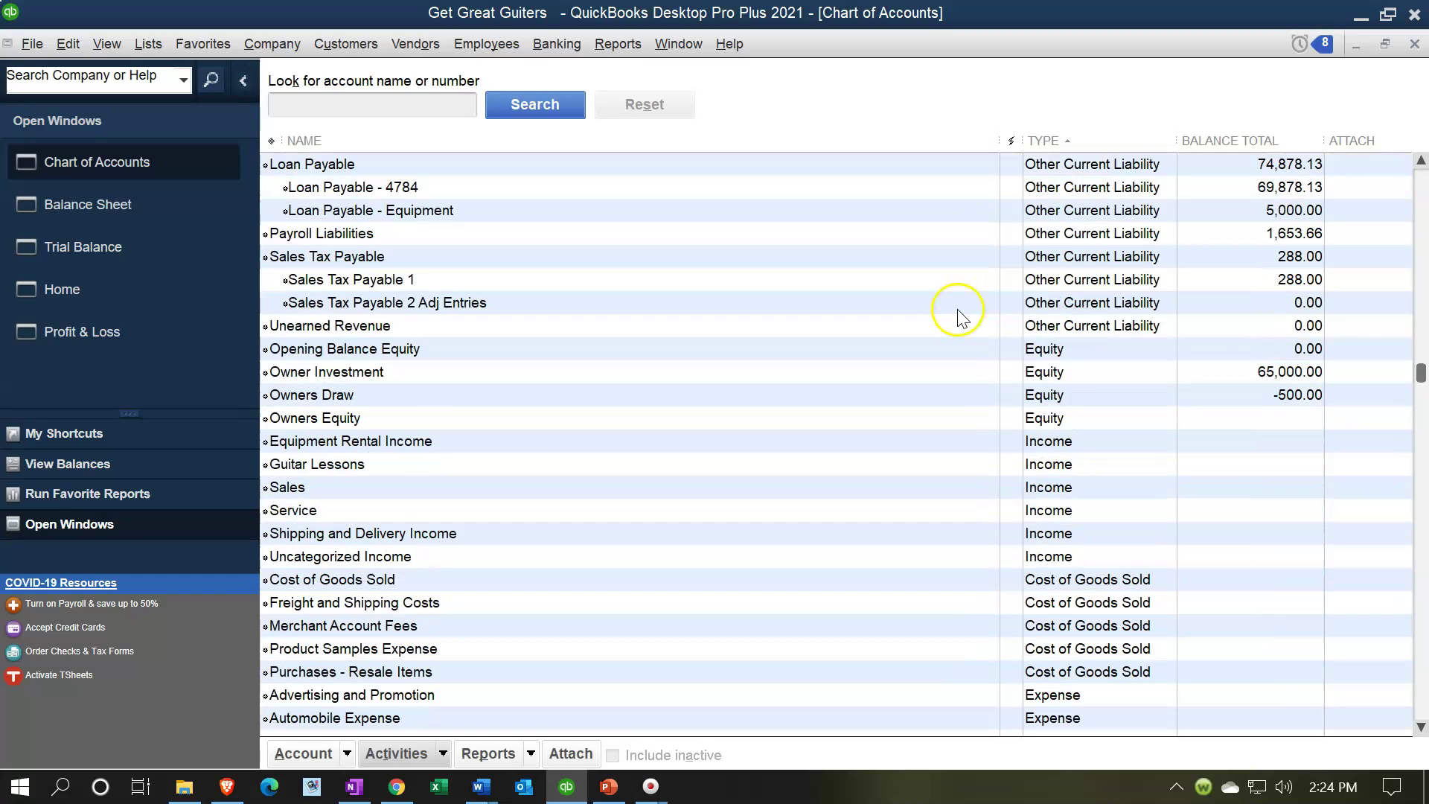